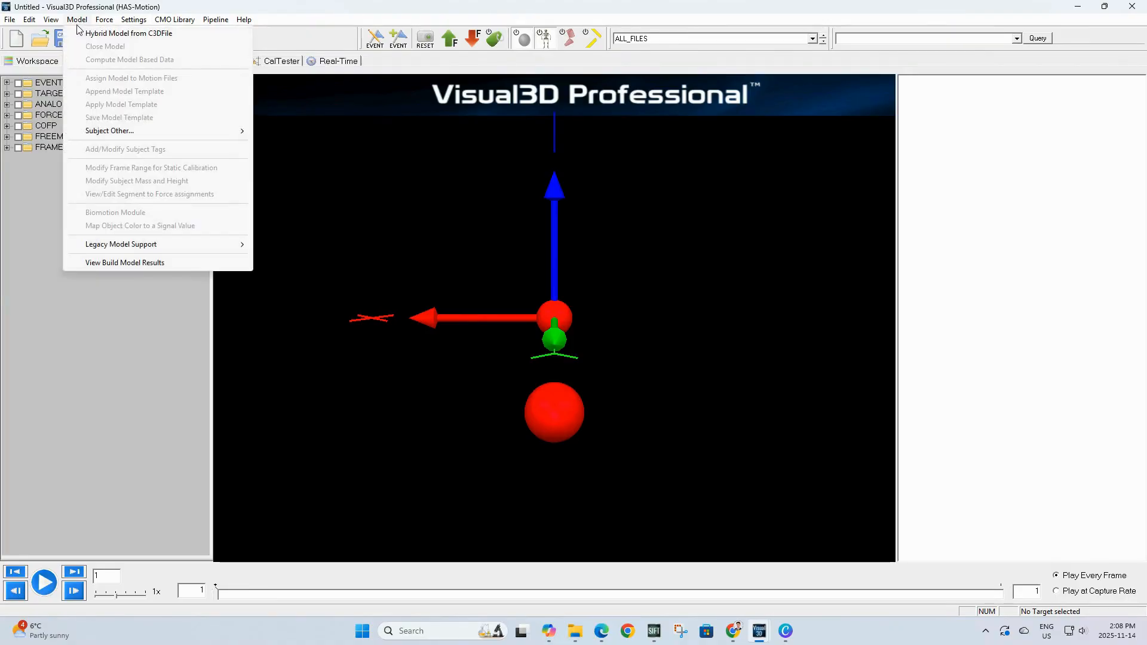
Step: Create a hybrid model from a C3D file, using WalkingStaticLowerBody as the calibration file
{"action": "left_click", "coordinate": [122, 34]}
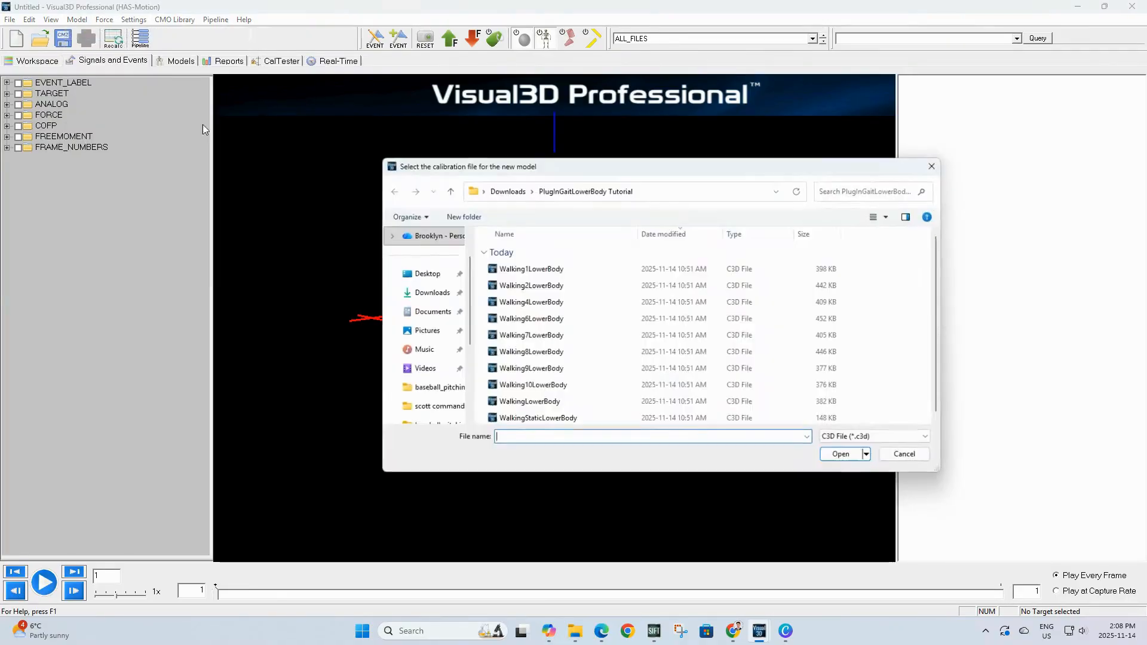
{"action": "left_click", "coordinate": [573, 420]}
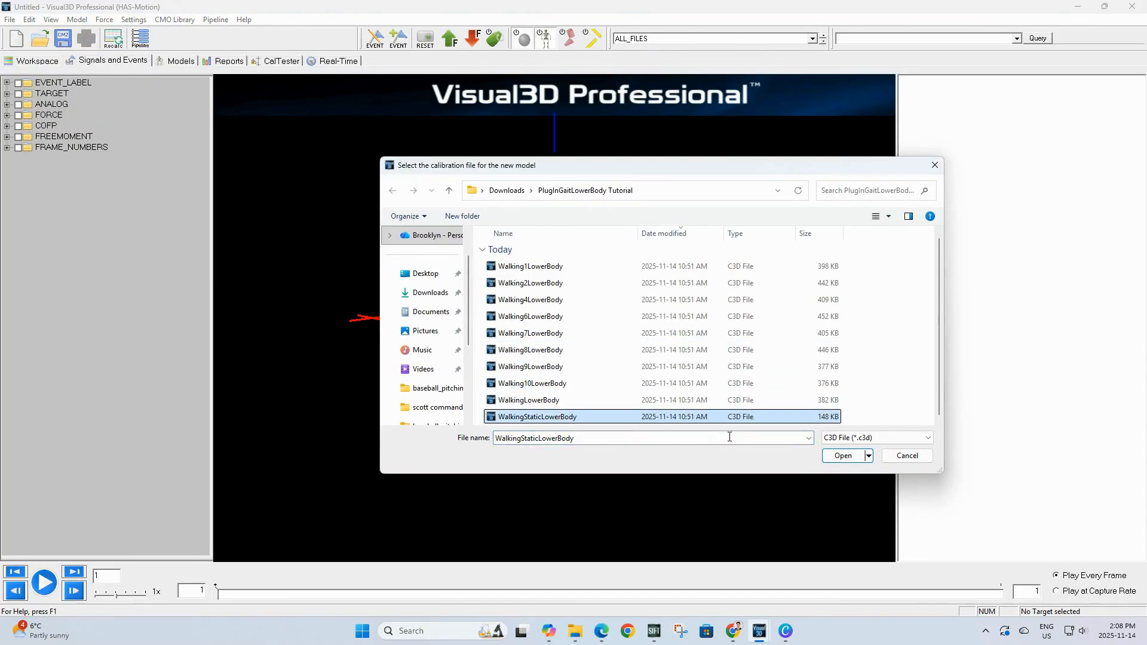
{"action": "left_click", "coordinate": [843, 457]}
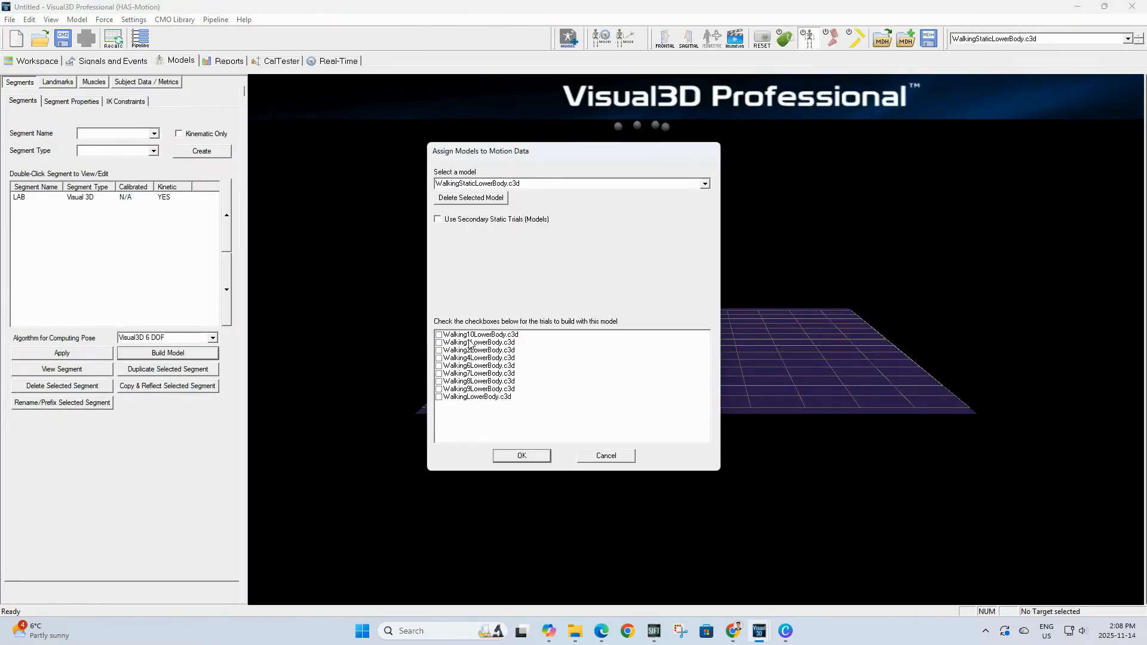
Step: Assign the new model to all nine walking trials and confirm
{"action": "left_click", "coordinate": [439, 335]}
{"action": "left_click", "coordinate": [439, 342]}
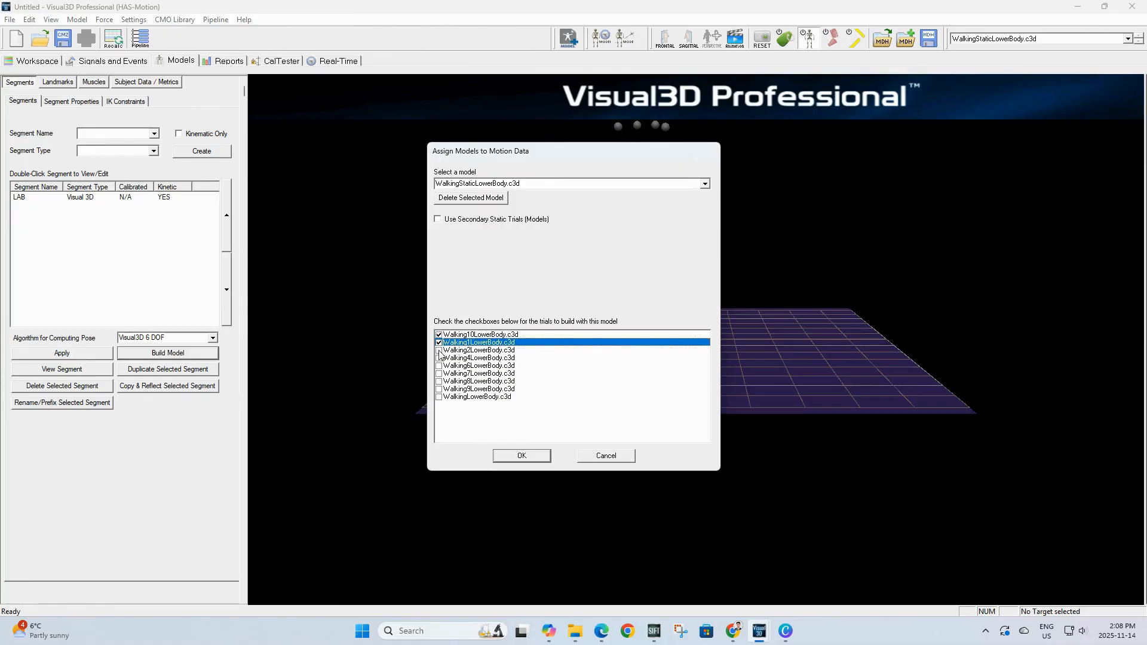
{"action": "left_click", "coordinate": [439, 350]}
{"action": "left_click", "coordinate": [439, 358]}
{"action": "left_click", "coordinate": [439, 366]}
{"action": "left_click", "coordinate": [439, 374]}
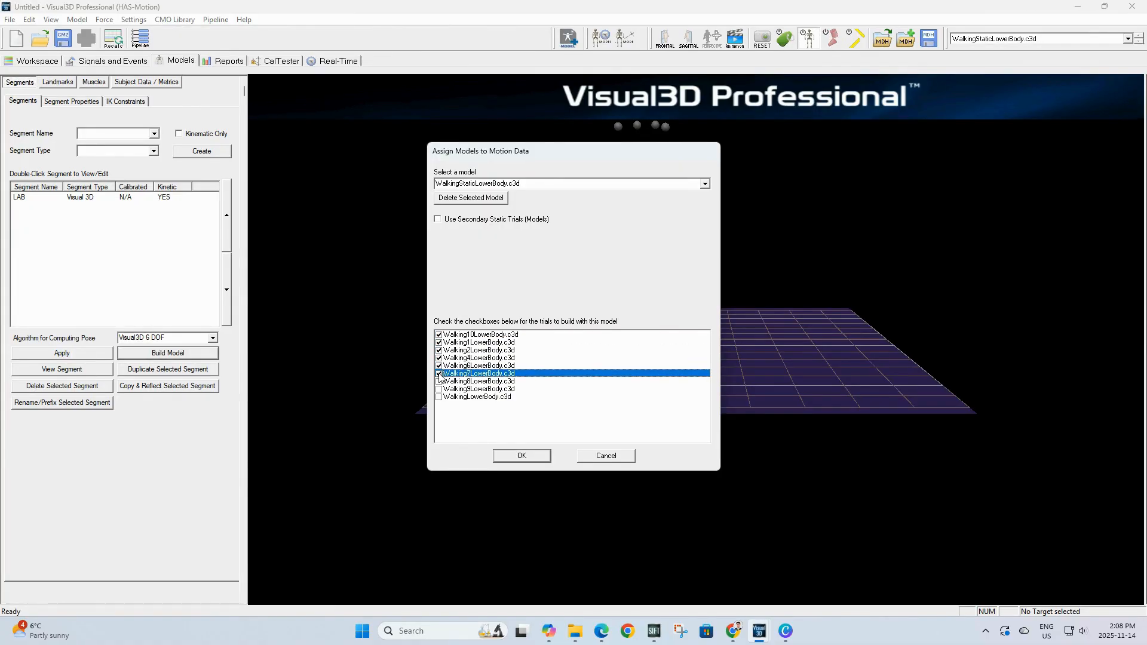
{"action": "left_click", "coordinate": [439, 381]}
{"action": "left_click", "coordinate": [439, 388]}
{"action": "left_click", "coordinate": [440, 397]}
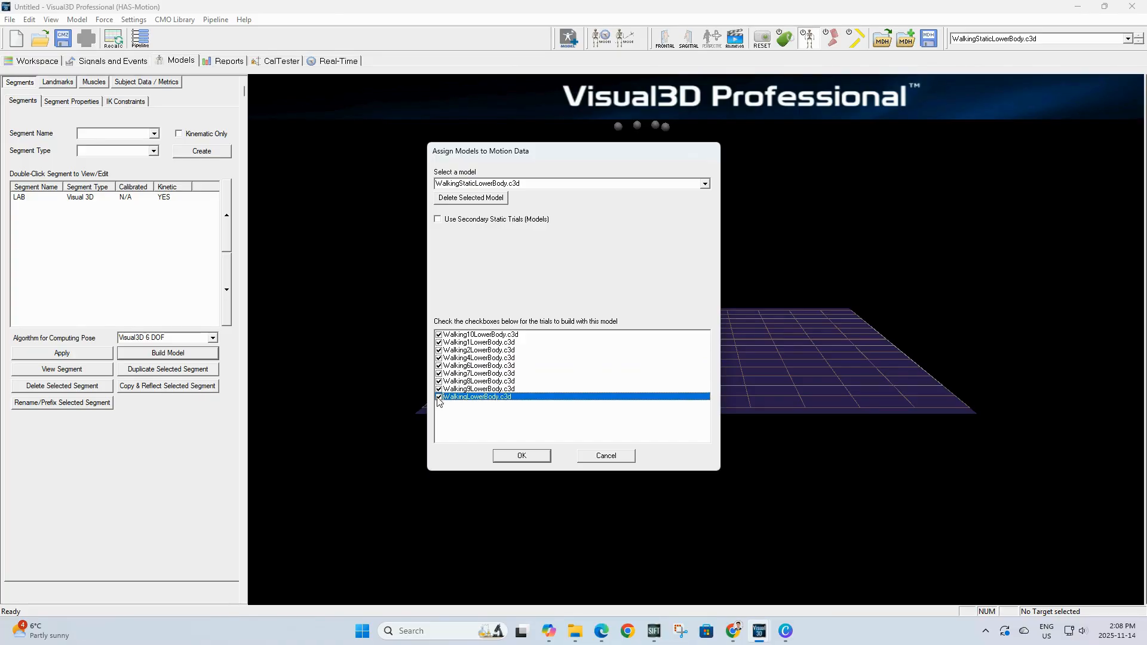
{"action": "left_click", "coordinate": [511, 456]}
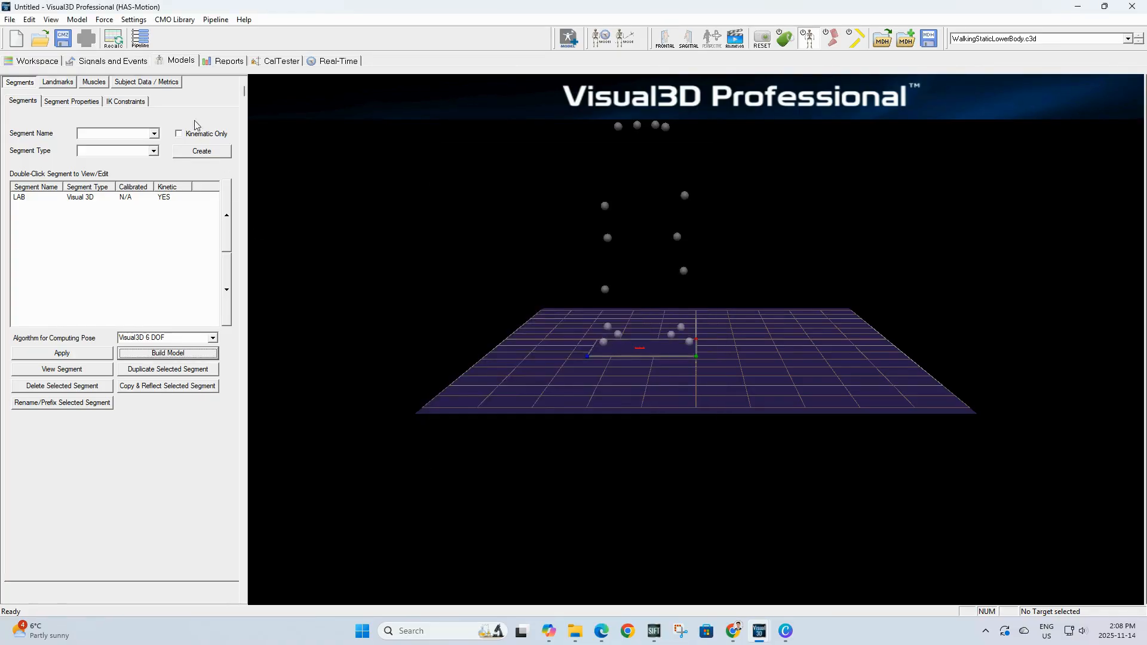
Step: Set the subject's Mass metric to 75
{"action": "left_click", "coordinate": [152, 81]}
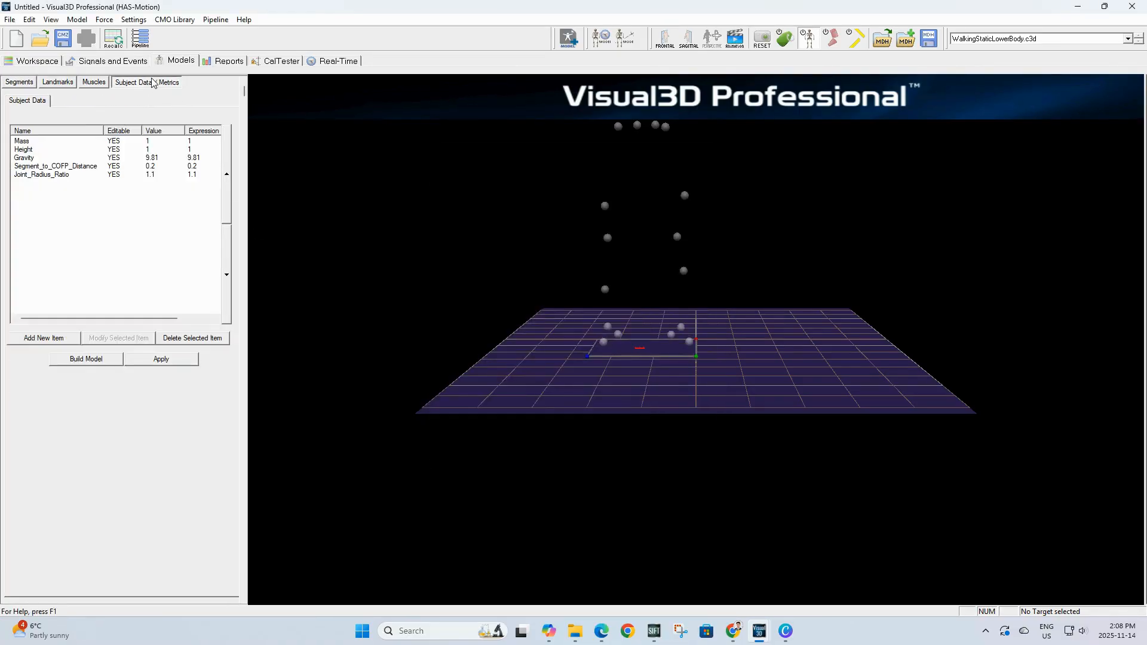
{"action": "left_click", "coordinate": [55, 142]}
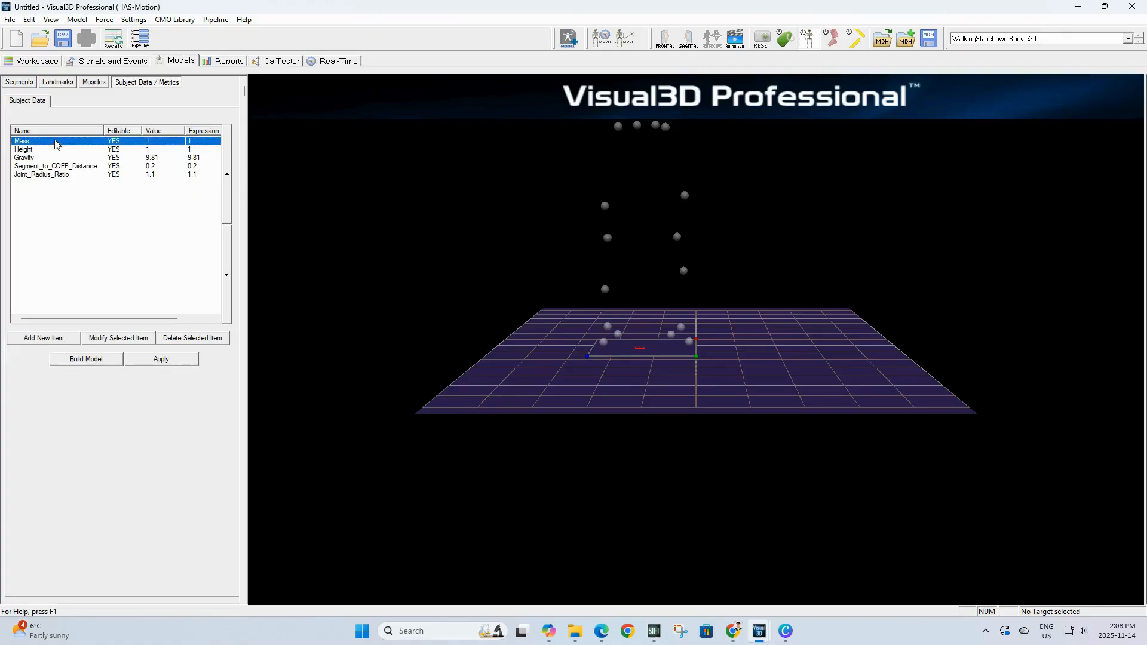
{"action": "left_click", "coordinate": [101, 337]}
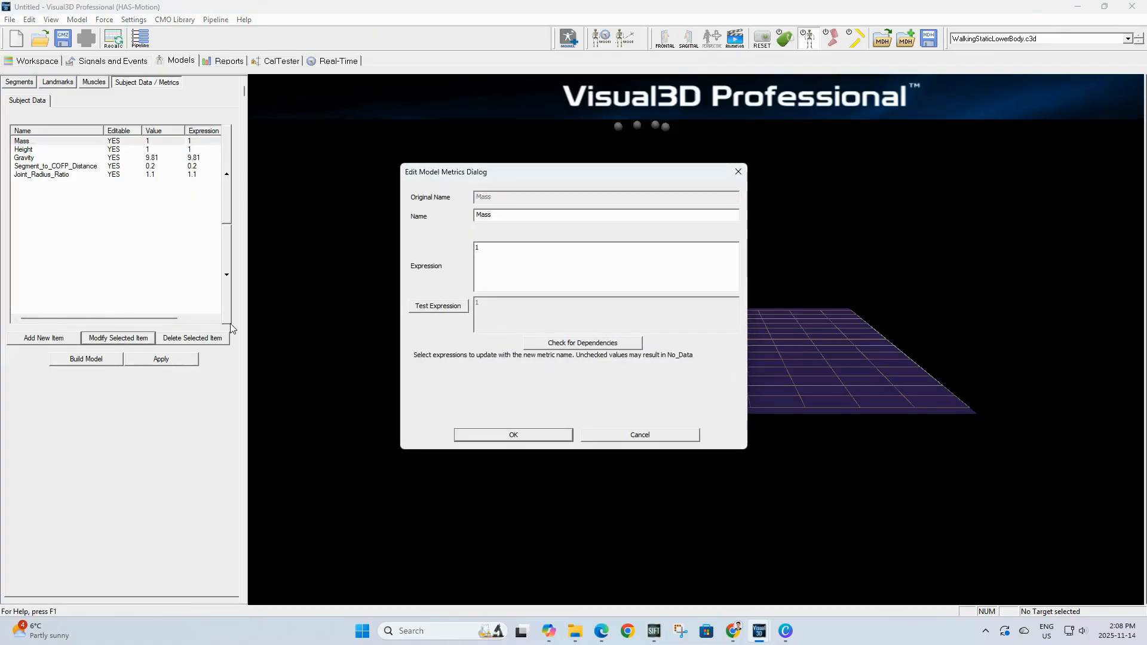
{"action": "left_click", "coordinate": [528, 247]}
{"action": "key", "text": "BackSpace"}
{"action": "left_click", "coordinate": [512, 431]}
Step: Set the subject's Height metric to 1.75
{"action": "left_click", "coordinate": [66, 150]}
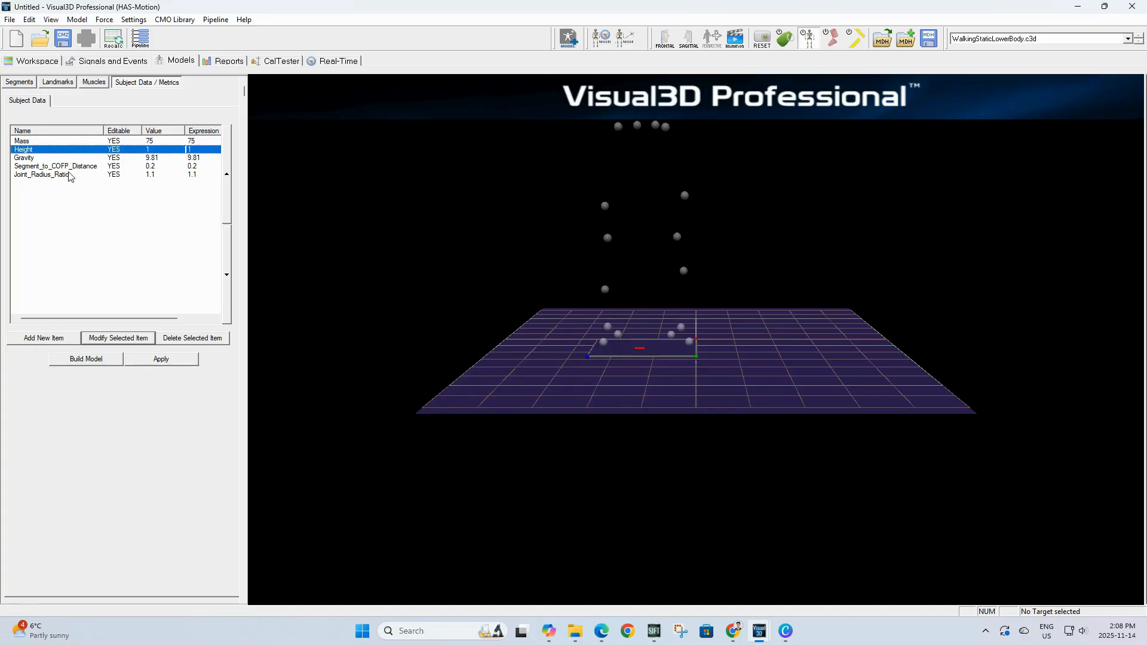
{"action": "left_click", "coordinate": [115, 338]}
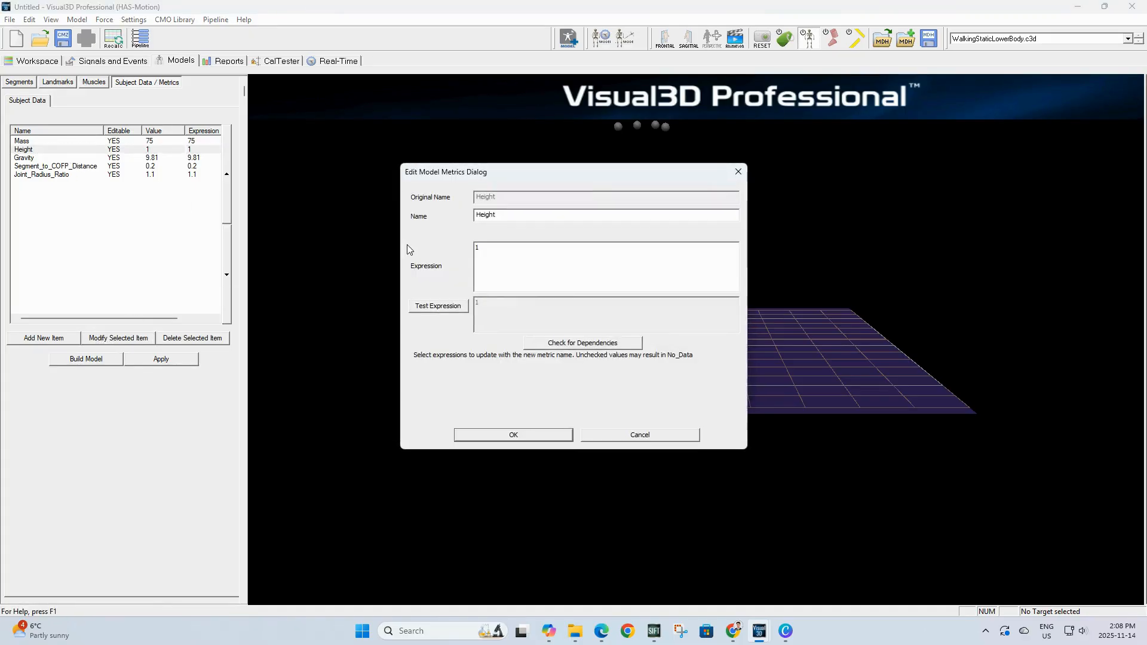
{"action": "type", "text": ".75"}
{"action": "left_click", "coordinate": [541, 437]}
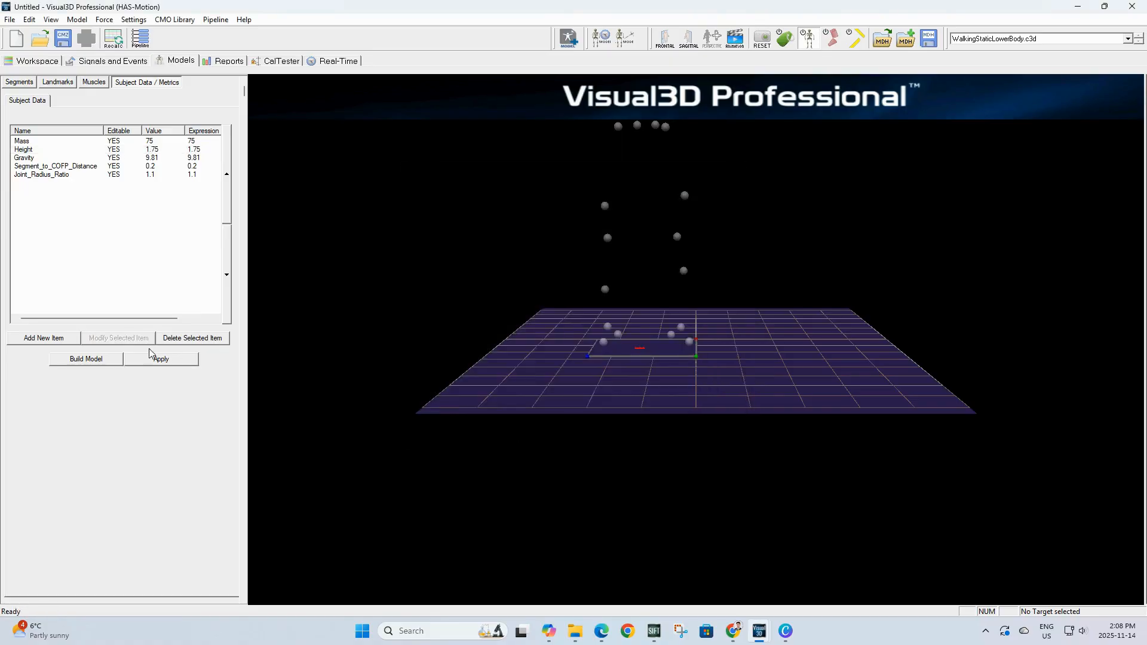
Step: Add a subject metric named MarkerRadius with expression 0.005
{"action": "left_click", "coordinate": [42, 339]}
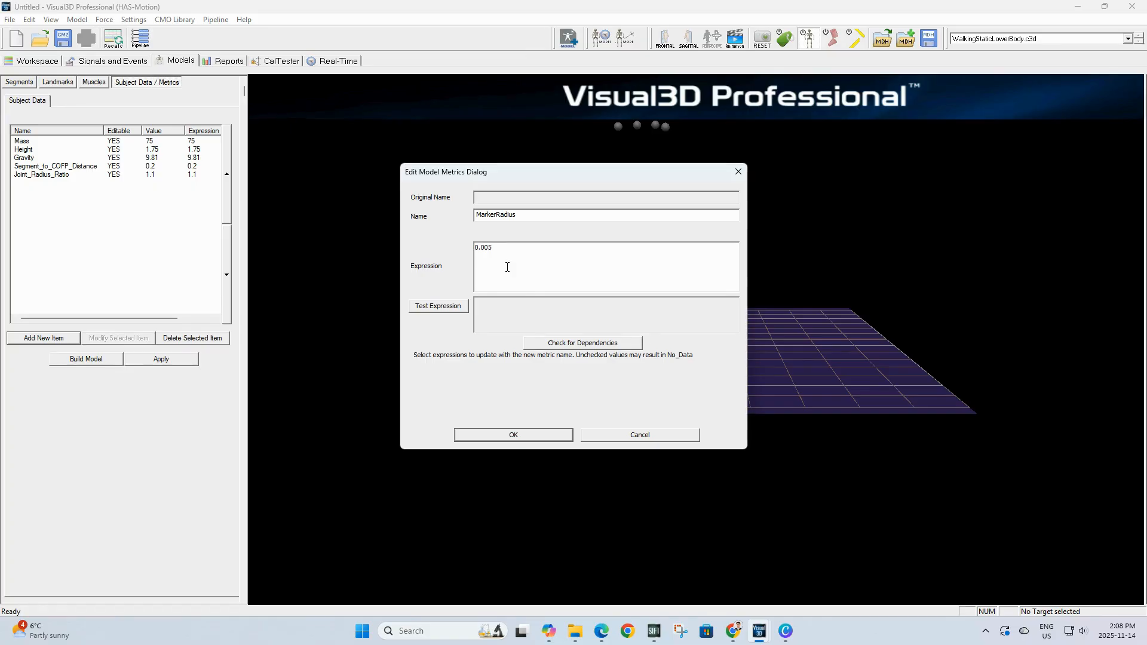
{"action": "left_click", "coordinate": [509, 434]}
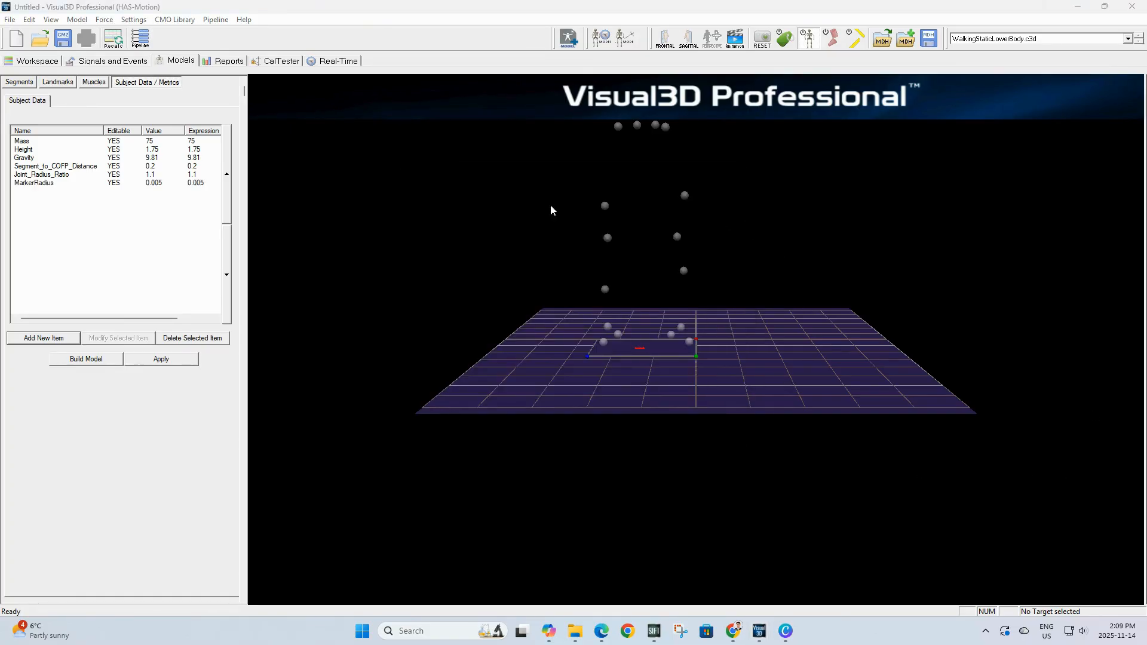
Step: Add a subject metric named Left_Knee_Width with value 0.105
{"action": "left_click", "coordinate": [48, 338]}
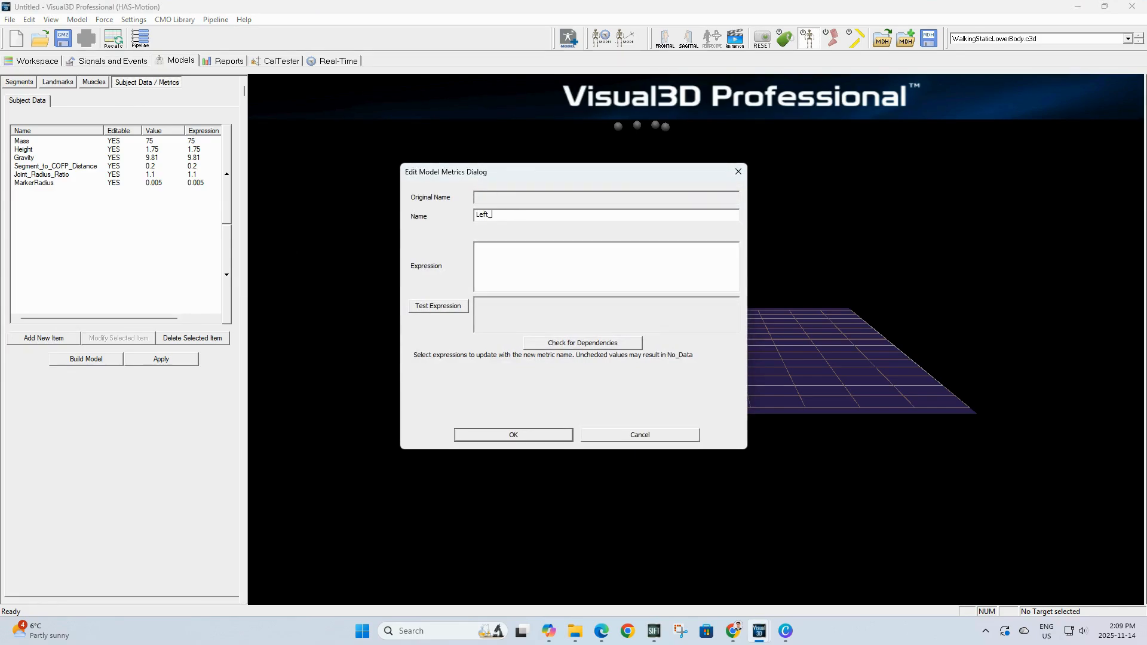
{"action": "type", "text": "Left_Knee_W"}
{"action": "type", "text": ".105"}
{"action": "left_click", "coordinate": [523, 436]}
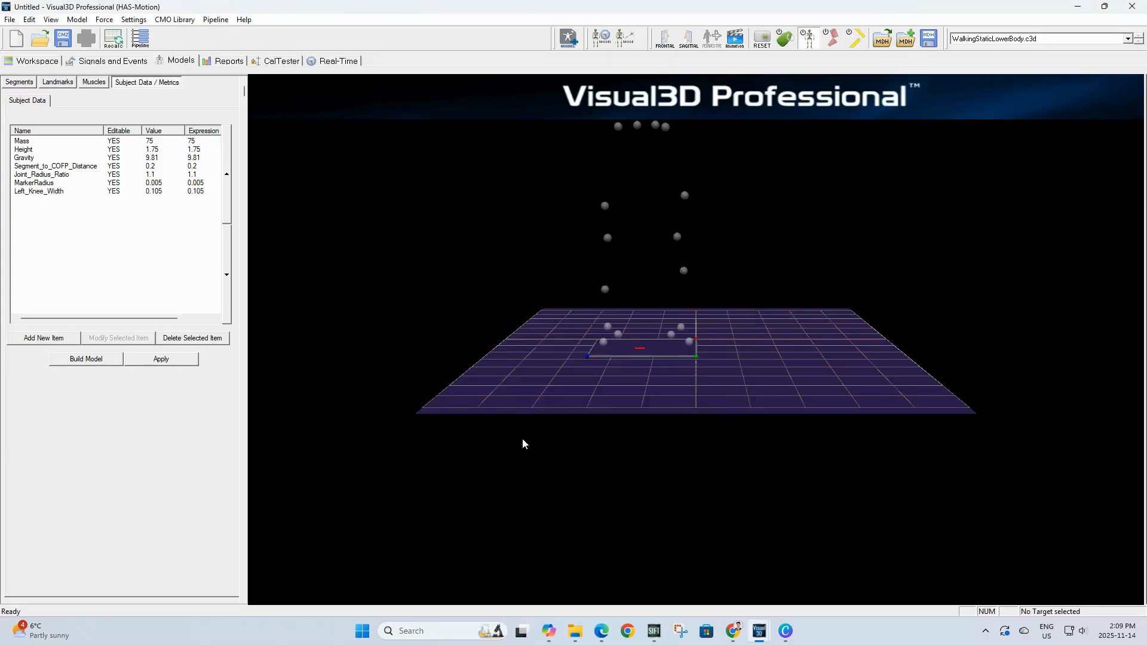
Step: Add a subject metric named Right_Knee_Width with value 0.105
{"action": "left_click", "coordinate": [58, 339]}
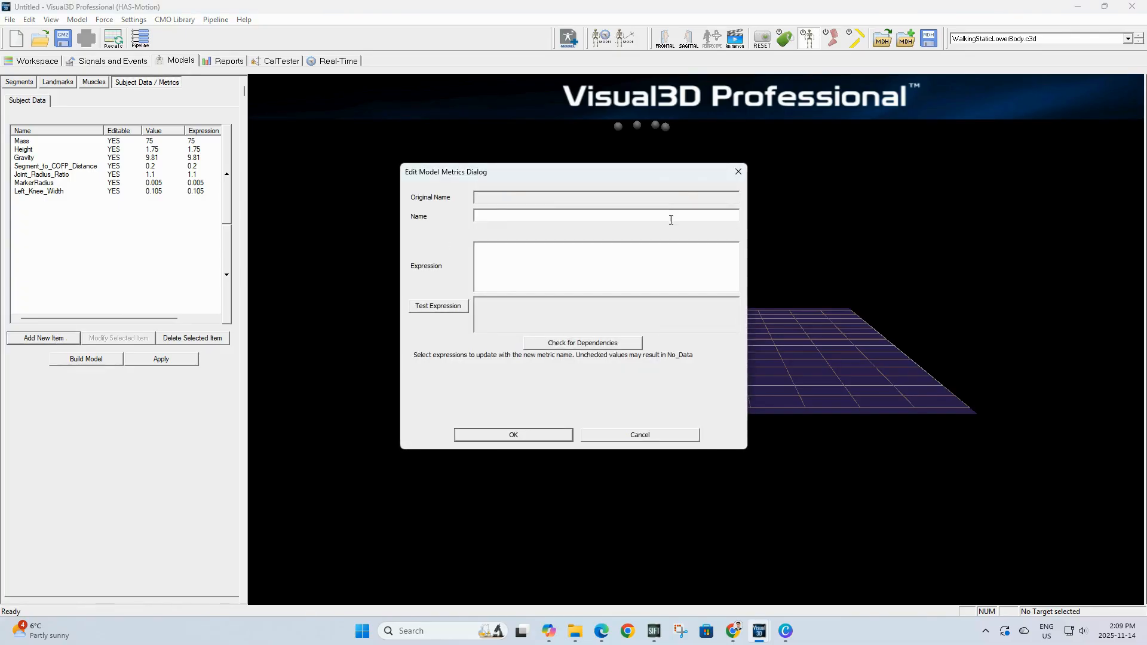
{"action": "type", "text": "Right"}
{"action": "type", "text": "_Knee_WQ"}
{"action": "type", "text": "0"}
{"action": "type", "text": ".105"}
{"action": "left_click", "coordinate": [505, 435]}
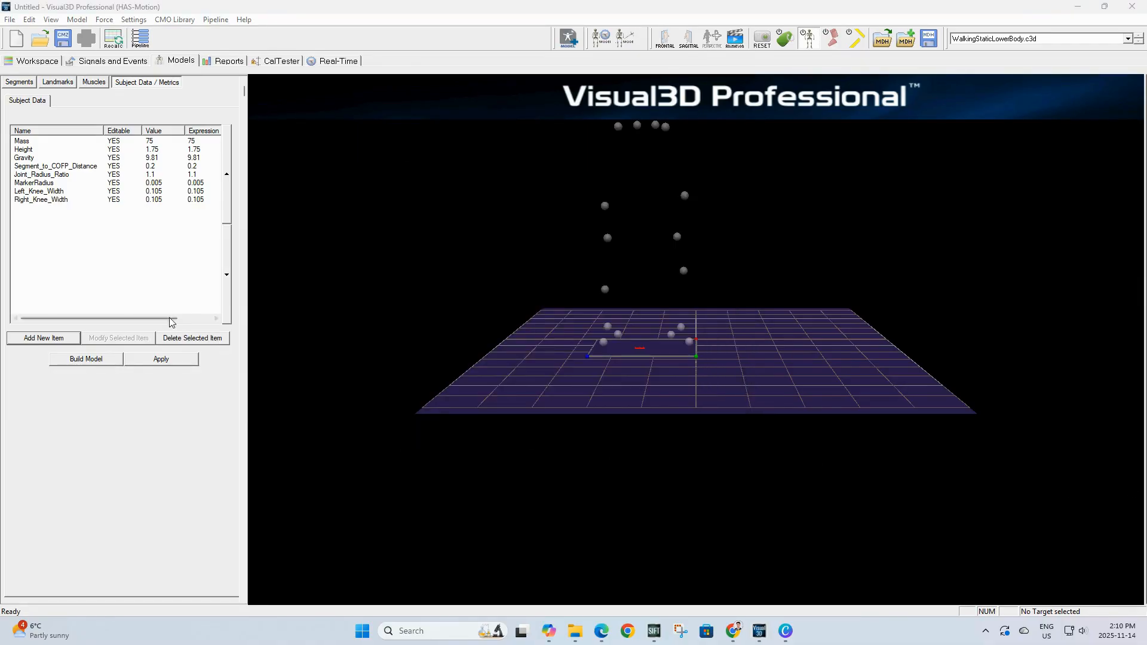
Step: Add a Knee_Width metric whose pasted expression averages Left_Knee_Width and Right_Knee_Width
{"action": "left_click", "coordinate": [66, 339]}
{"action": "type", "text": "Knee"}
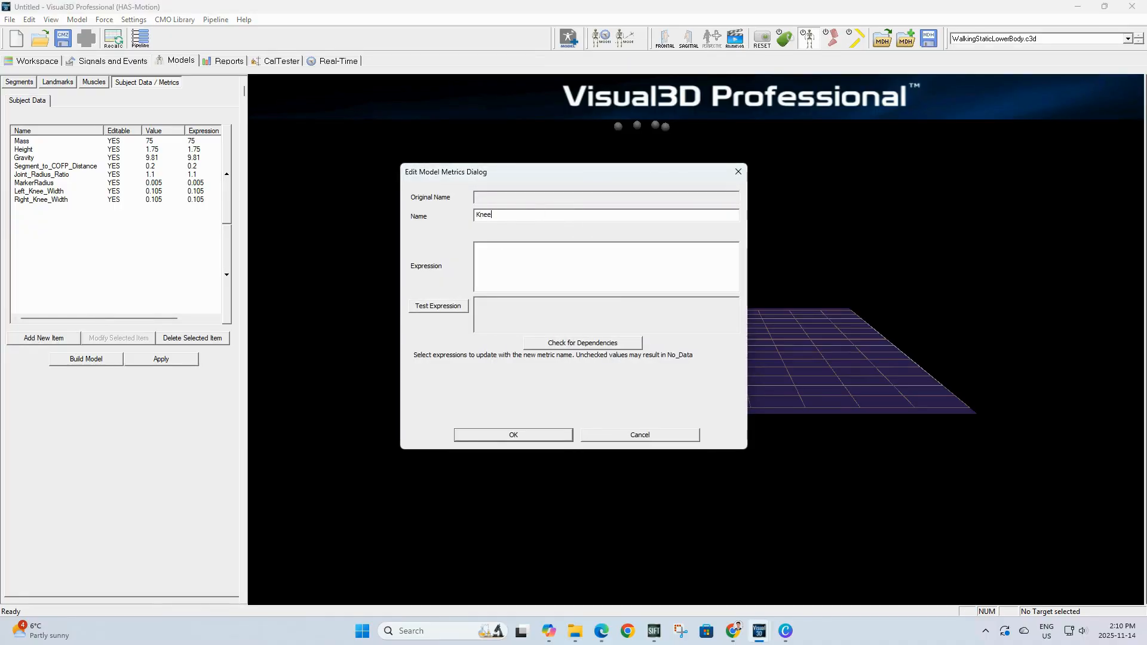
{"action": "type", "text": "_Width"}
{"action": "left_click", "coordinate": [550, 250]}
{"action": "type", "text": "(Left_Knee_Width + Right_Knee_Width)/2"}
{"action": "left_click", "coordinate": [531, 434]}
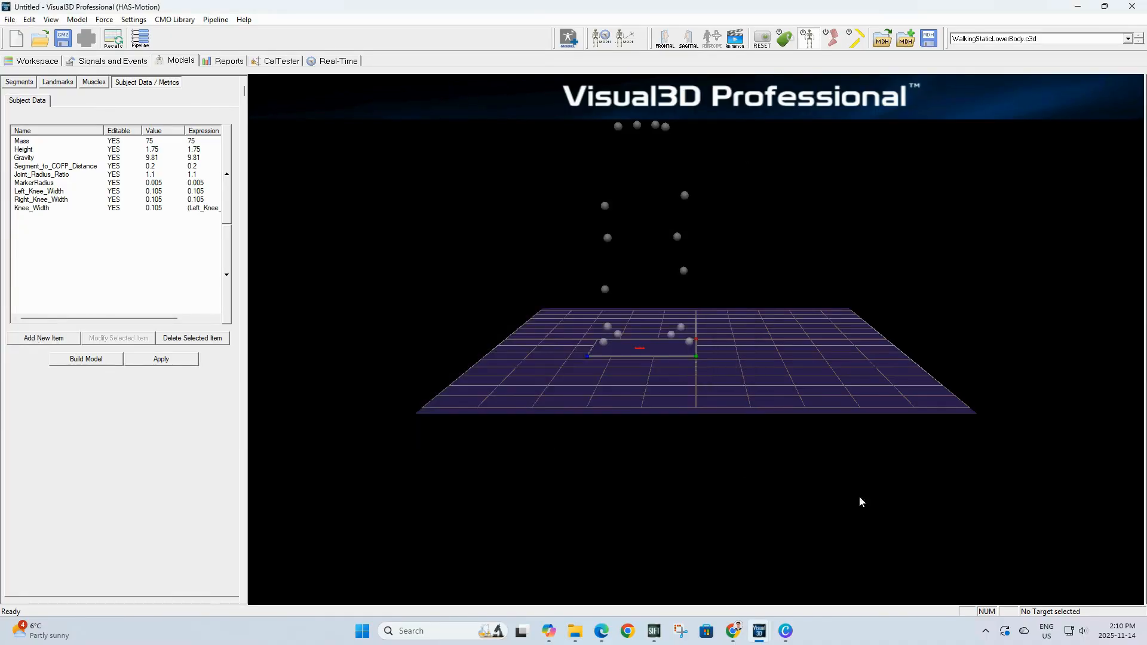
Step: Add a subject metric named Left_Ankle_Width with value 0.070
{"action": "left_click", "coordinate": [73, 340]}
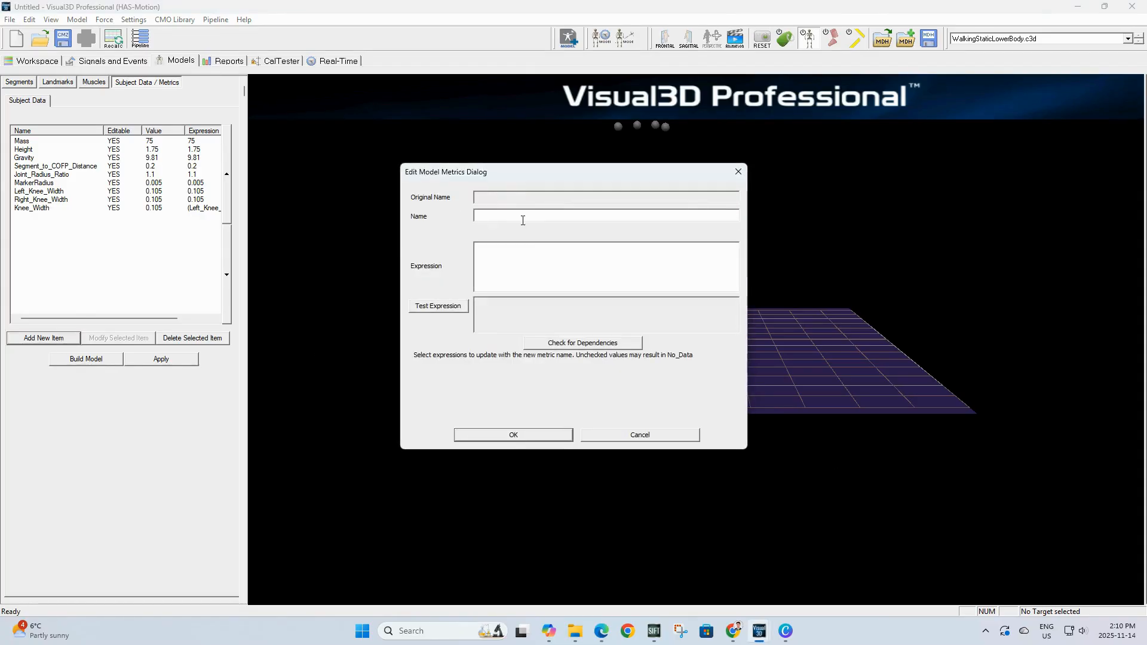
{"action": "type", "text": "Left_Ankle_Width"}
{"action": "left_click", "coordinate": [492, 249]}
{"action": "type", "text": "0.070"}
{"action": "left_click", "coordinate": [538, 435]}
Step: Add a subject metric named Right_Ankle_Width with value 0.070
{"action": "left_click", "coordinate": [75, 341]}
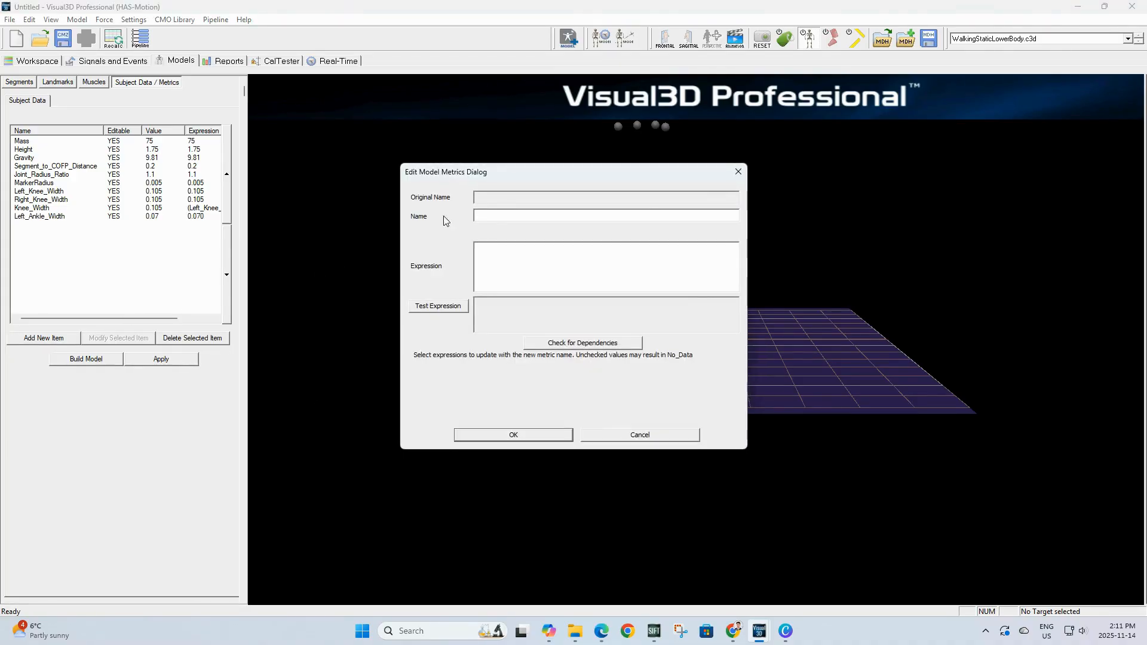
{"action": "left_click", "coordinate": [490, 215]}
{"action": "type", "text": "Right_Ank"}
{"action": "key", "text": "BackSpace"}
{"action": "key", "text": "BackSpace"}
{"action": "type", "text": "Ank"}
{"action": "left_click", "coordinate": [510, 260]}
{"action": "type", "text": "0.070"}
{"action": "left_click", "coordinate": [512, 435]}
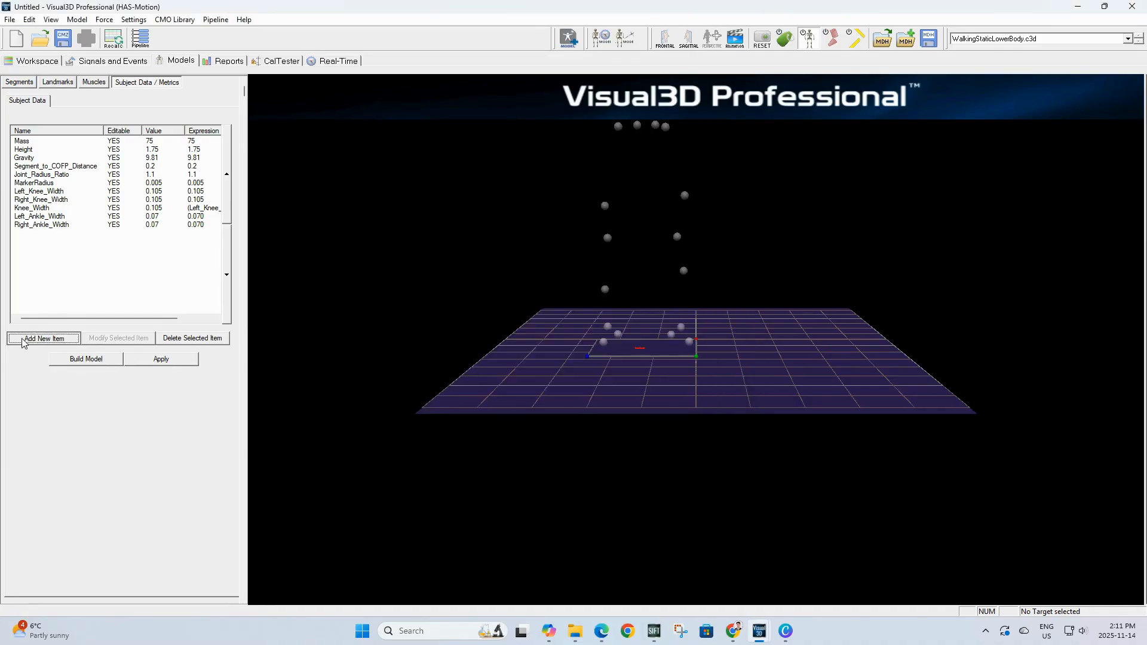
Step: Add an Ankle_Width metric with expression (Left_Ankle_Width + Right_Ankle_Width)/2
{"action": "left_click", "coordinate": [24, 339]}
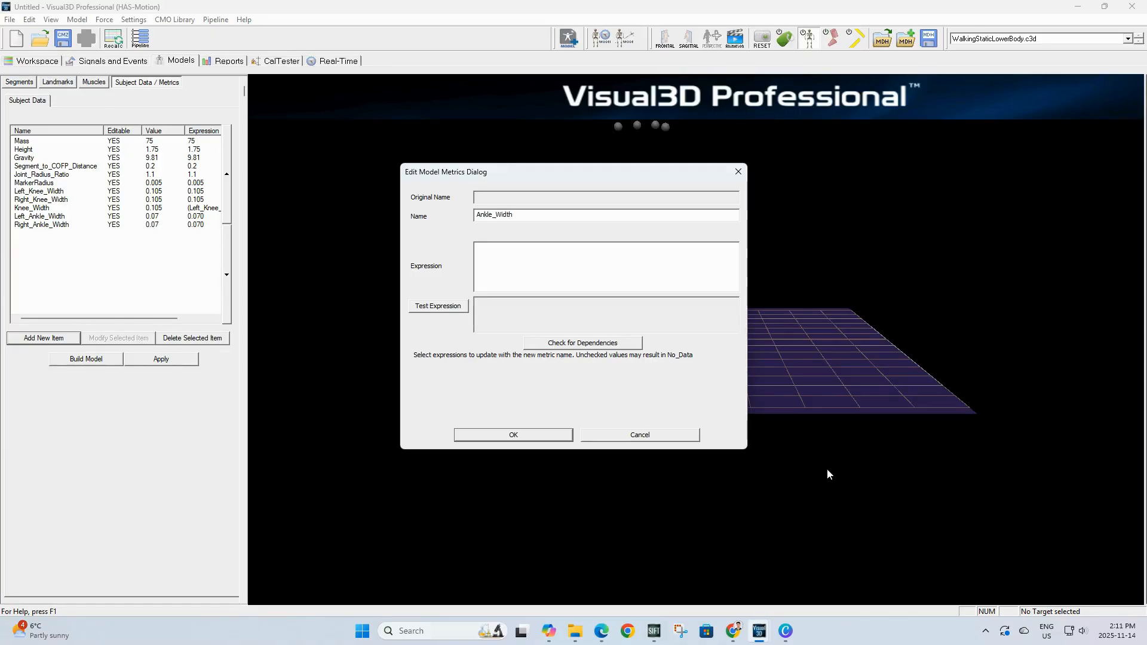
{"action": "left_click", "coordinate": [490, 247]}
{"action": "type", "text": "(Left_Ankle_Width + Right_Ankle_Width)/2"}
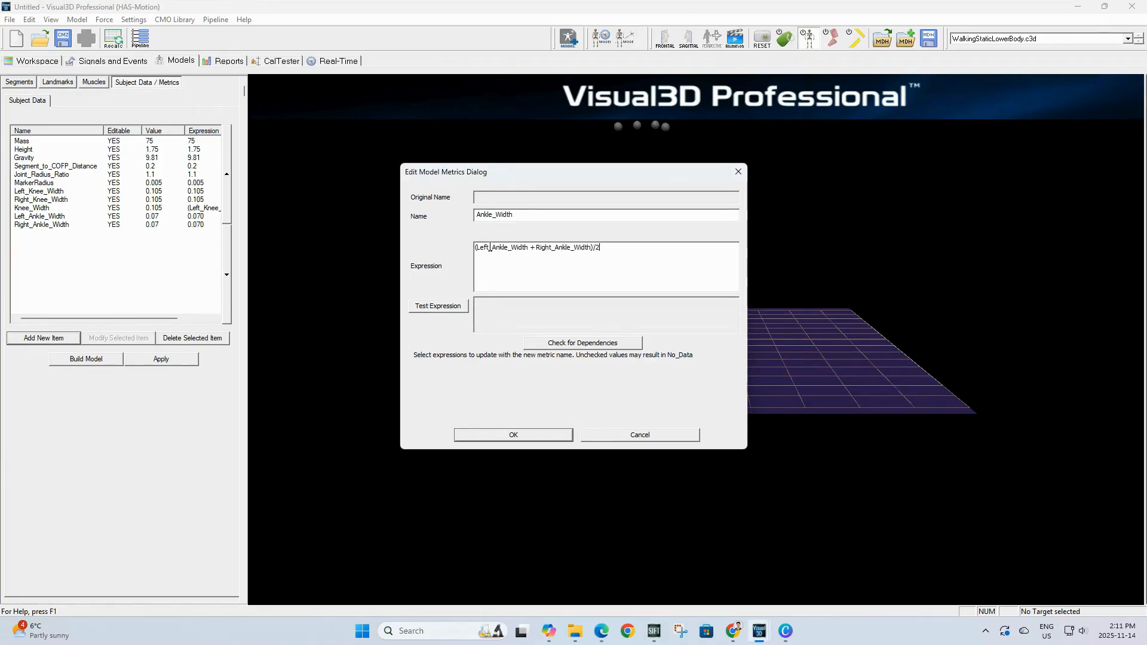
{"action": "left_click", "coordinate": [484, 431]}
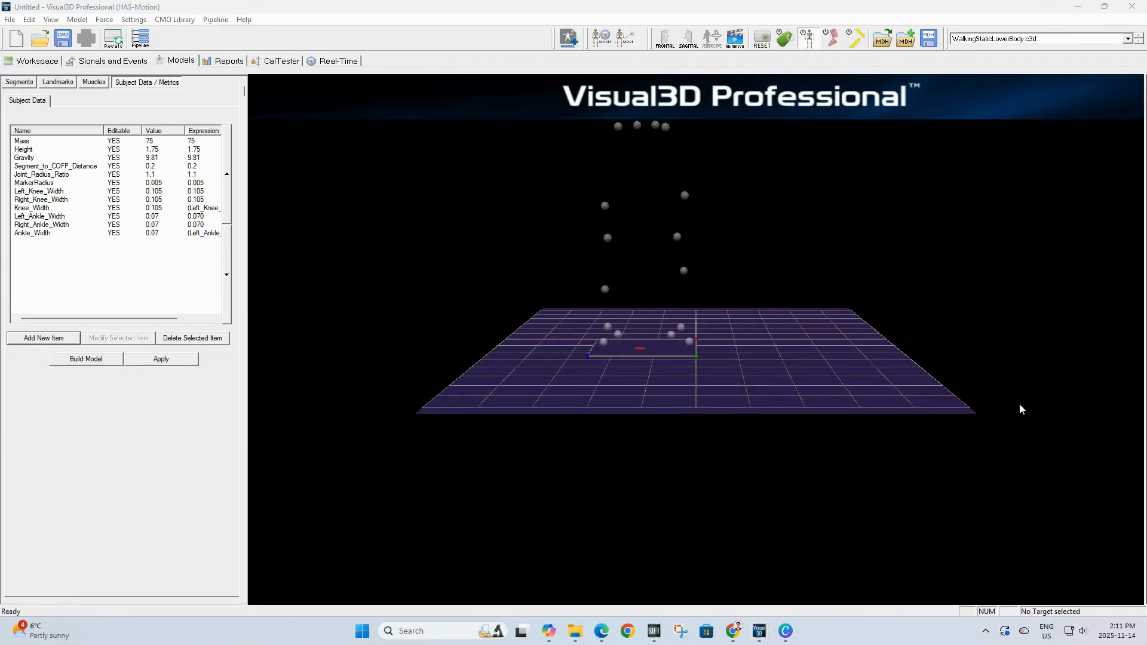
Step: Start a new landmark SCRM defined from starting point RPSI toward ending point LPSI
{"action": "left_click", "coordinate": [57, 82]}
{"action": "left_click", "coordinate": [47, 321]}
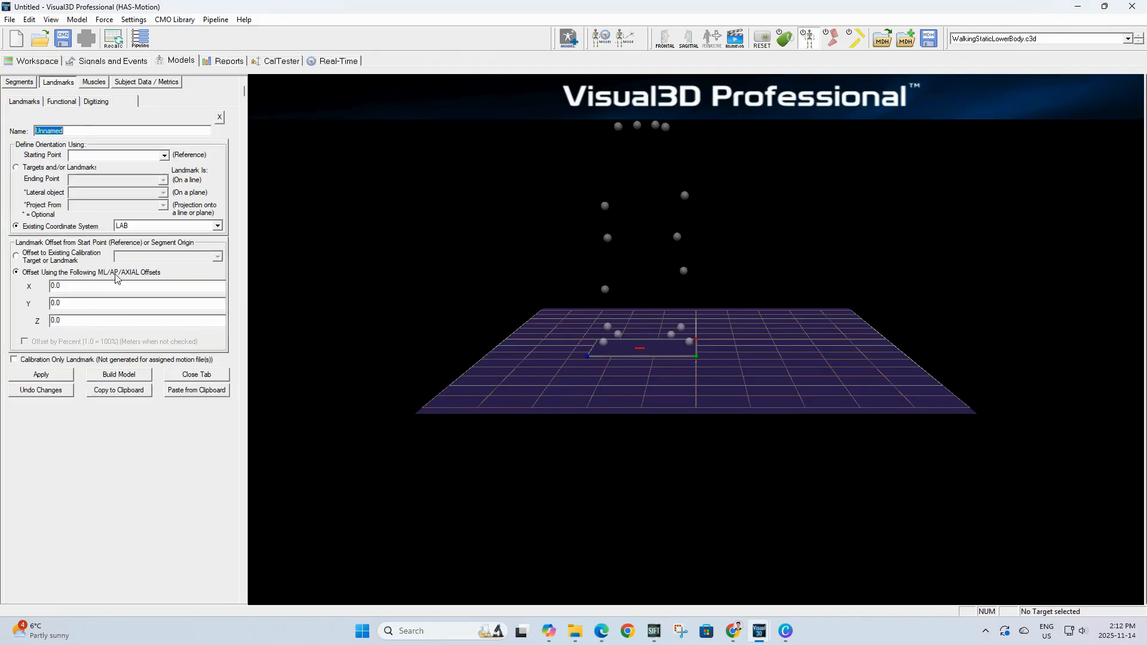
{"action": "type", "text": "S"}
{"action": "type", "text": "RPS"}
{"action": "type", "text": "I"}
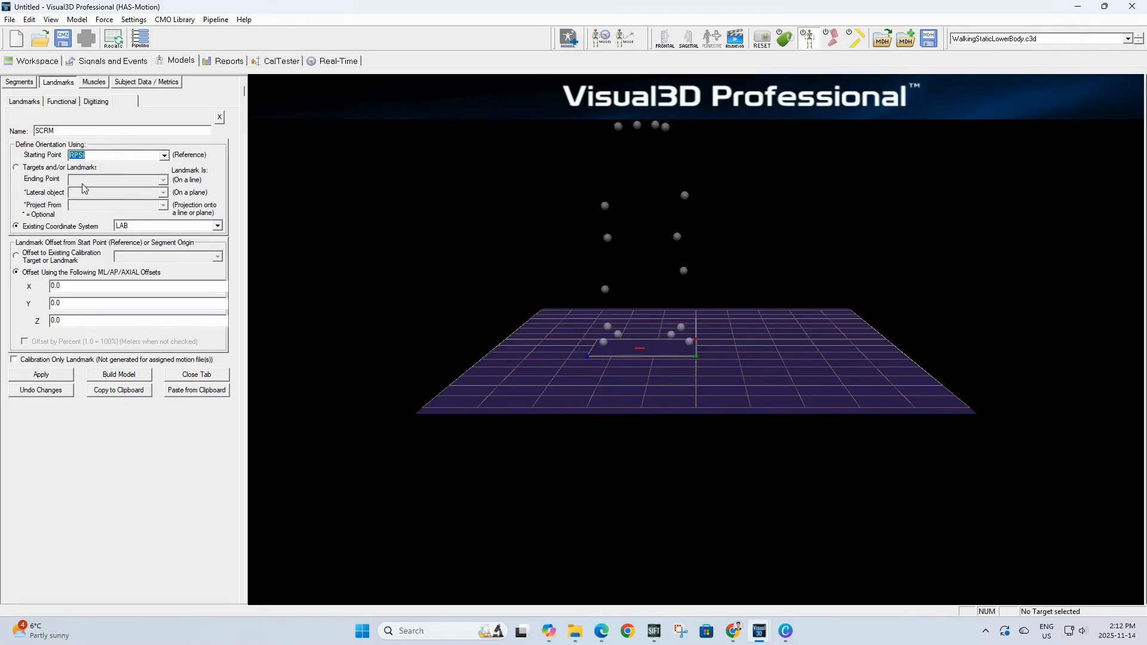
{"action": "left_click", "coordinate": [28, 169]}
{"action": "left_click", "coordinate": [106, 181]}
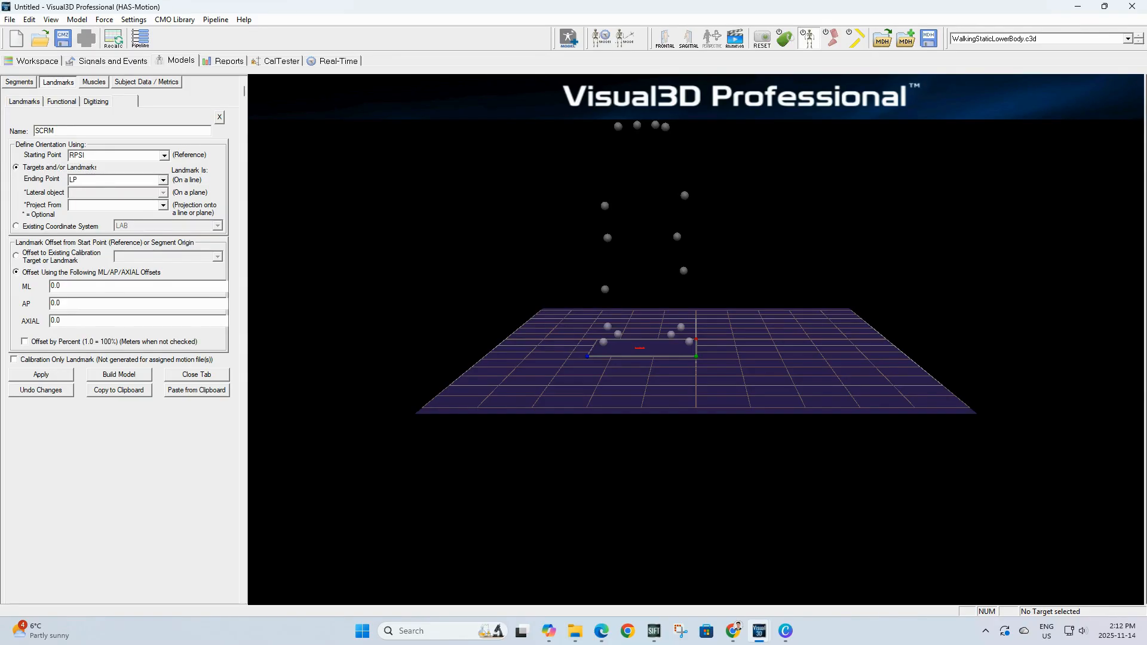
{"action": "type", "text": "LPSI"}
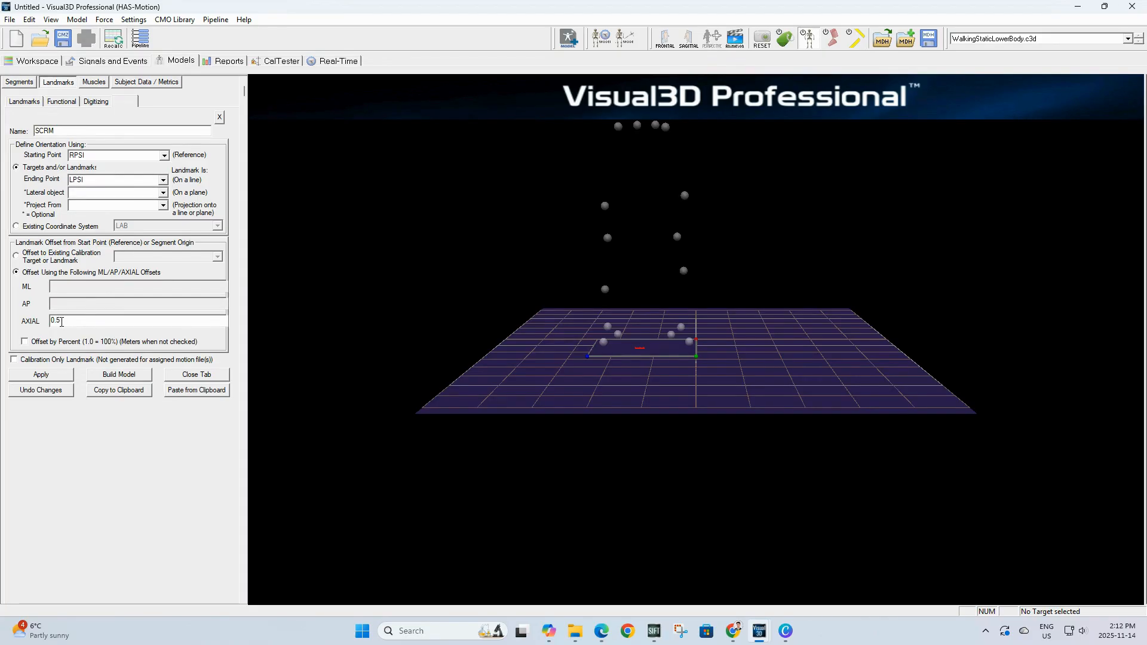
Step: Give SCRM an axial offset of 0.5 by percent, mark it calibration-only, apply it and close the editor
{"action": "left_click", "coordinate": [61, 323]}
{"action": "type", "text": "0.5"}
{"action": "left_click", "coordinate": [24, 341]}
{"action": "left_click", "coordinate": [14, 360]}
{"action": "left_click", "coordinate": [62, 376]}
{"action": "left_click", "coordinate": [179, 376]}
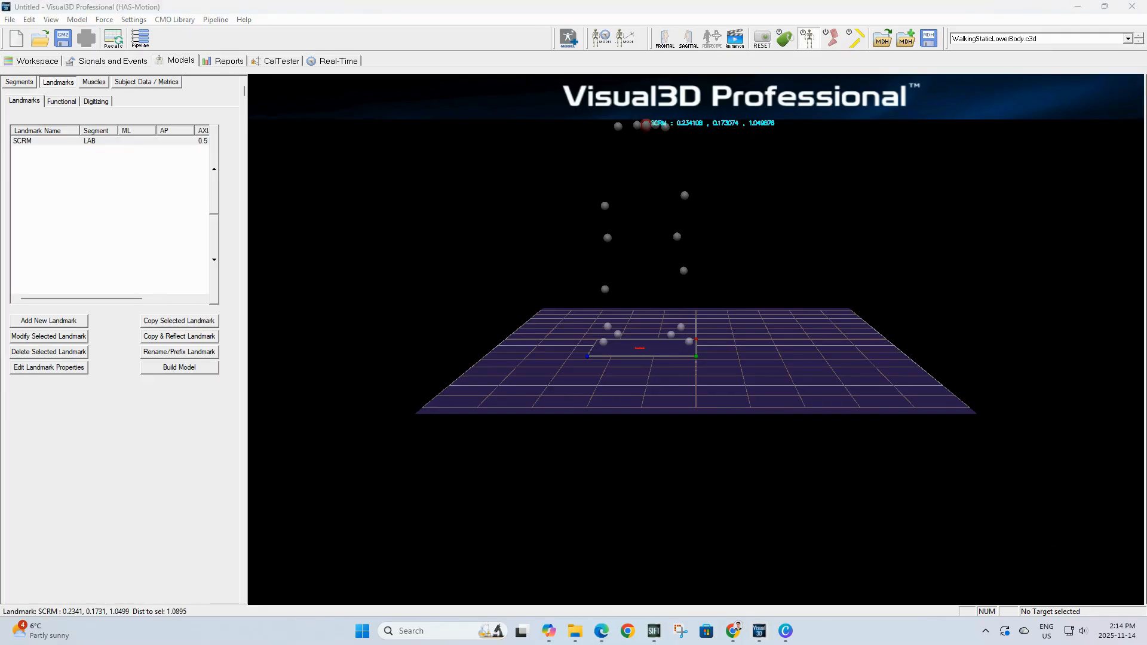
Step: Create a new segment named Pelvis with segment type Coda
{"action": "left_click", "coordinate": [21, 81]}
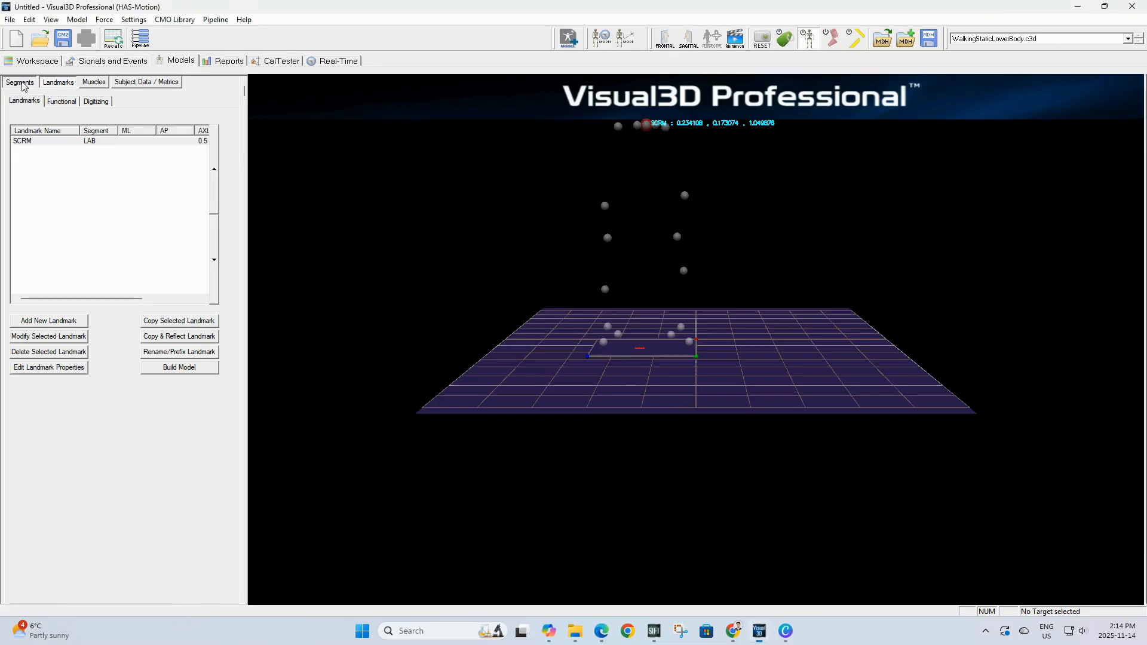
{"action": "left_click", "coordinate": [90, 136]}
{"action": "type", "text": "Pelvis"}
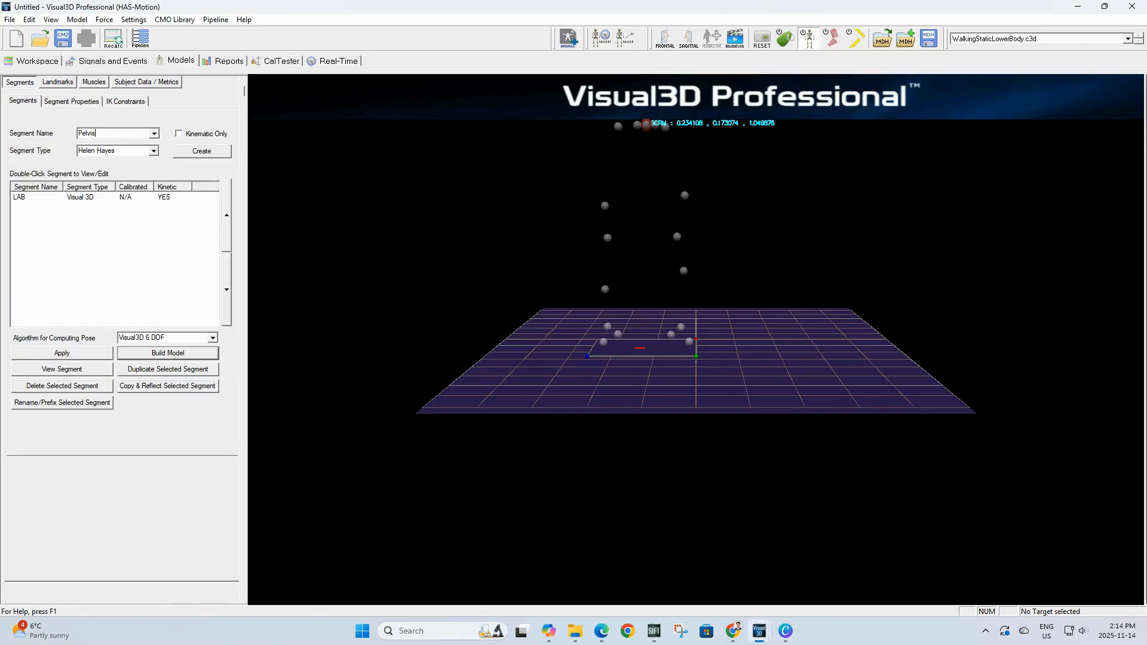
{"action": "left_click", "coordinate": [154, 151]}
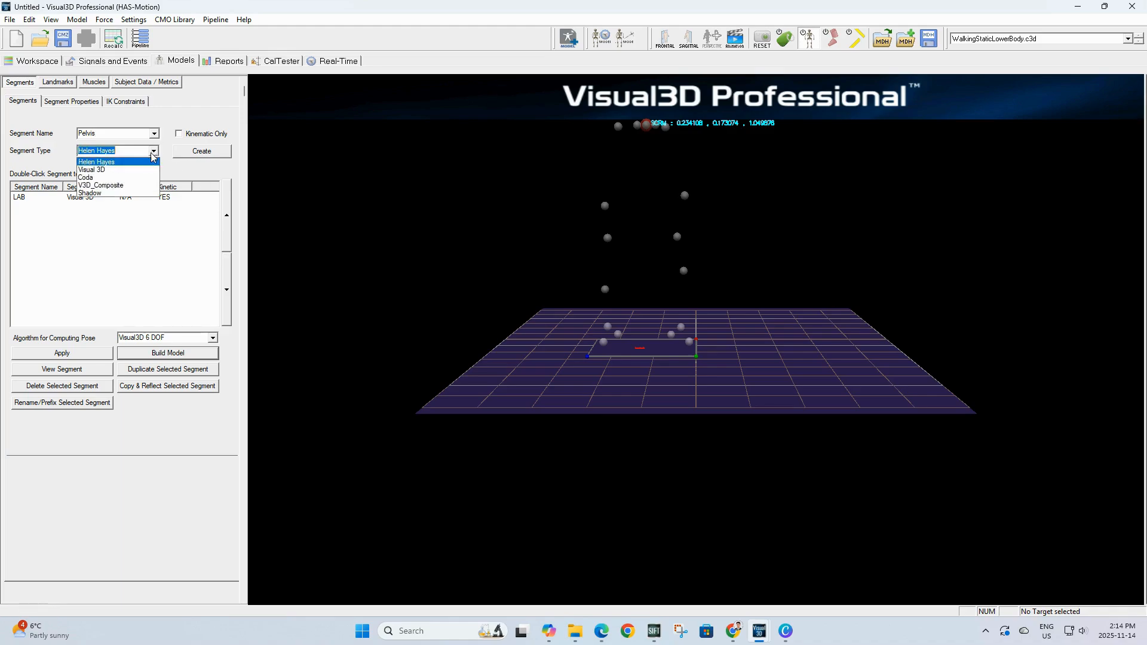
{"action": "left_click", "coordinate": [117, 178]}
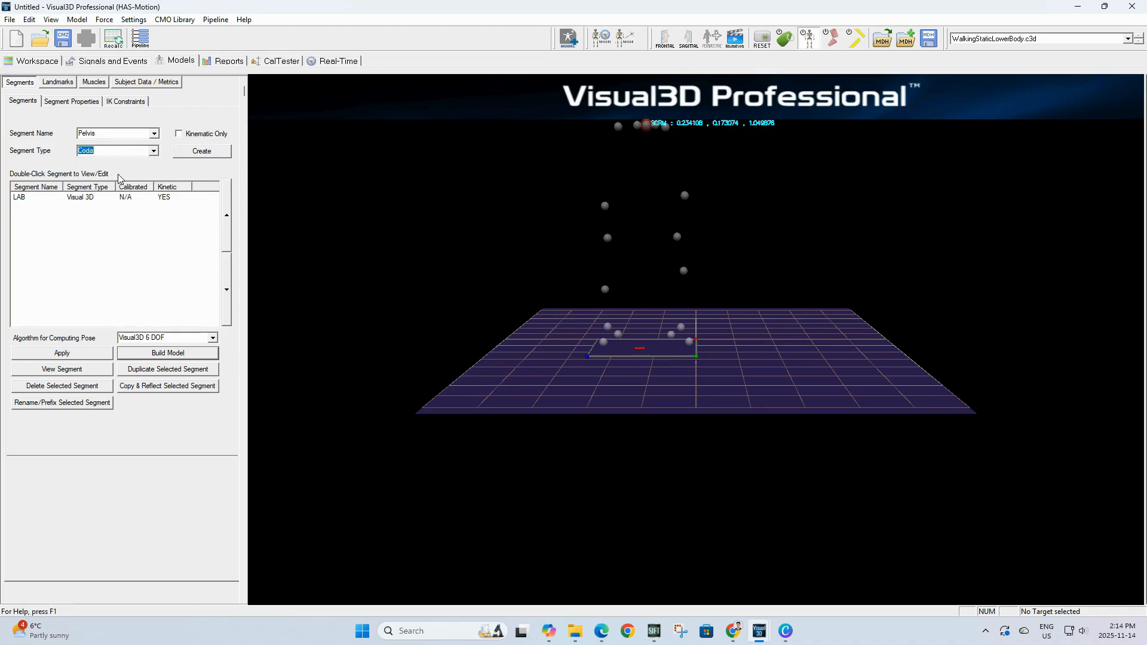
{"action": "left_click", "coordinate": [209, 154]}
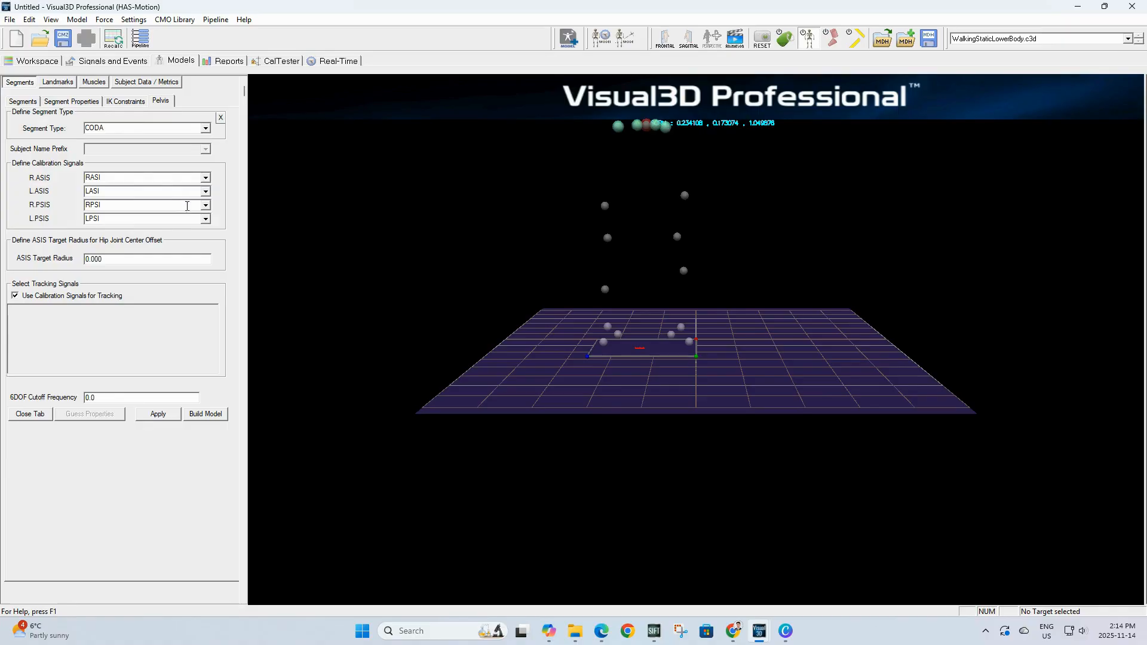
Step: Set both the R.PSIS and L.PSIS calibration signals of the pelvis to SCRM
{"action": "left_click", "coordinate": [205, 208]}
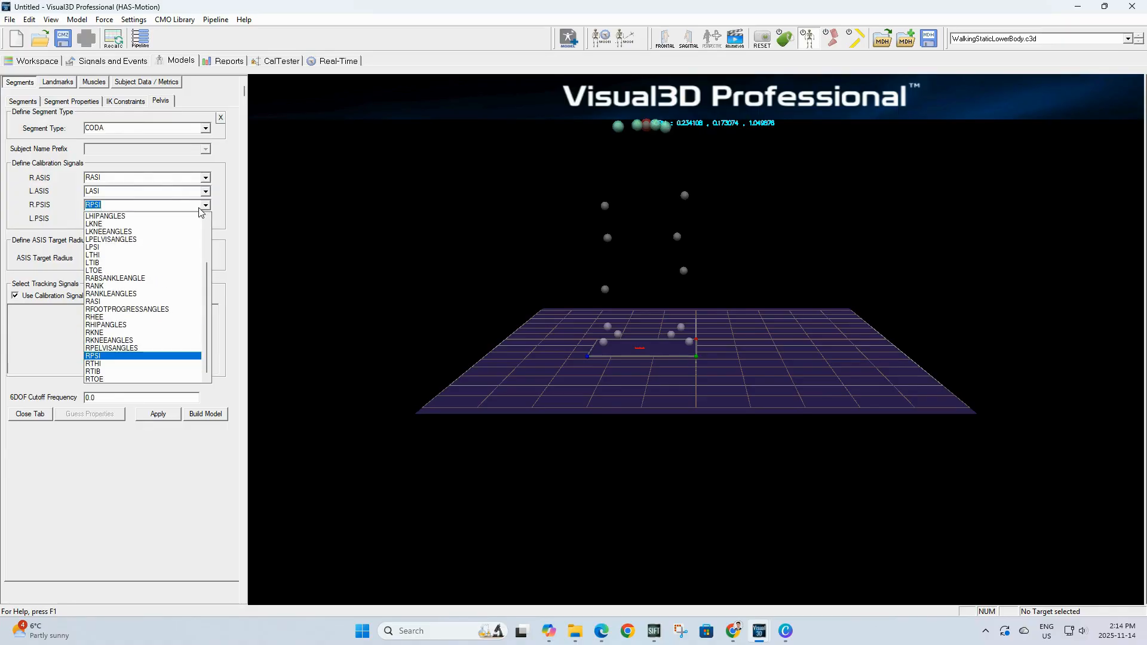
{"action": "type", "text": "SCRM"}
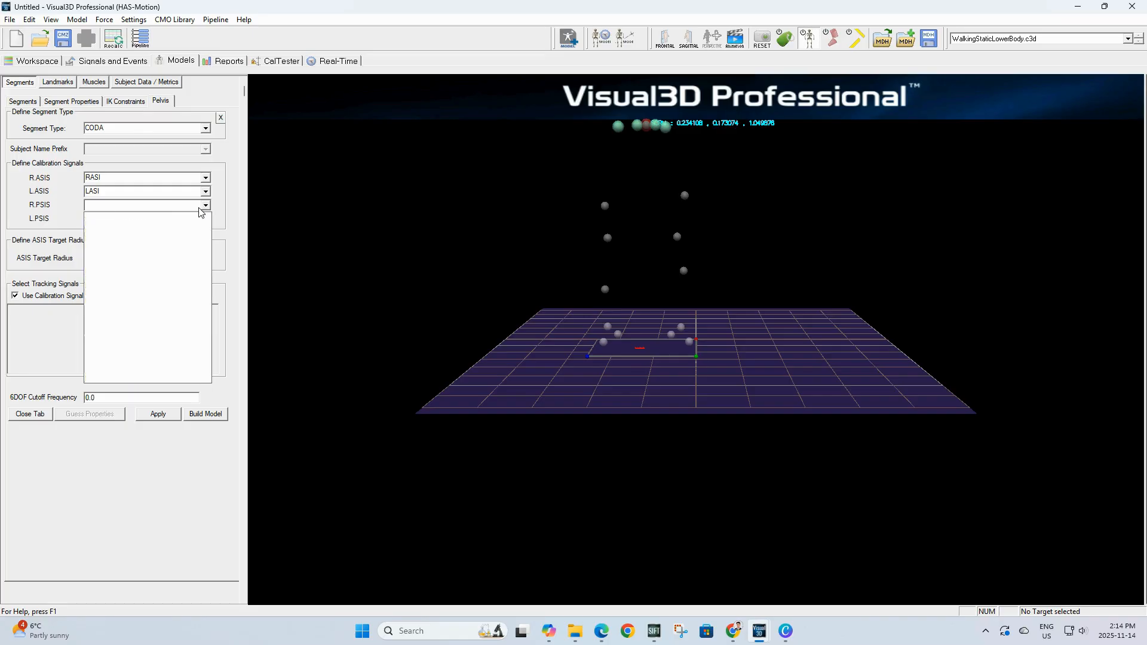
{"action": "left_click", "coordinate": [163, 216]}
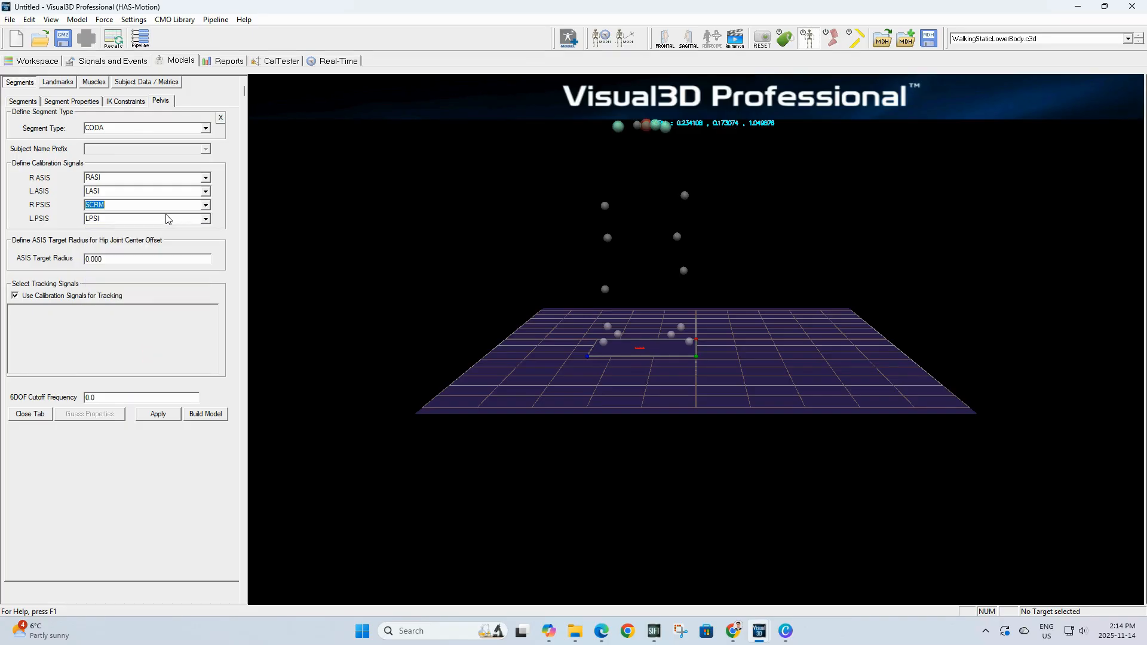
{"action": "left_click", "coordinate": [163, 217]}
{"action": "type", "text": "SCRM"}
Step: Stop using calibration signals for tracking, uncheck SCRM and check RPSI as tracking markers, then apply and close the pelvis tab
{"action": "left_click", "coordinate": [15, 296]}
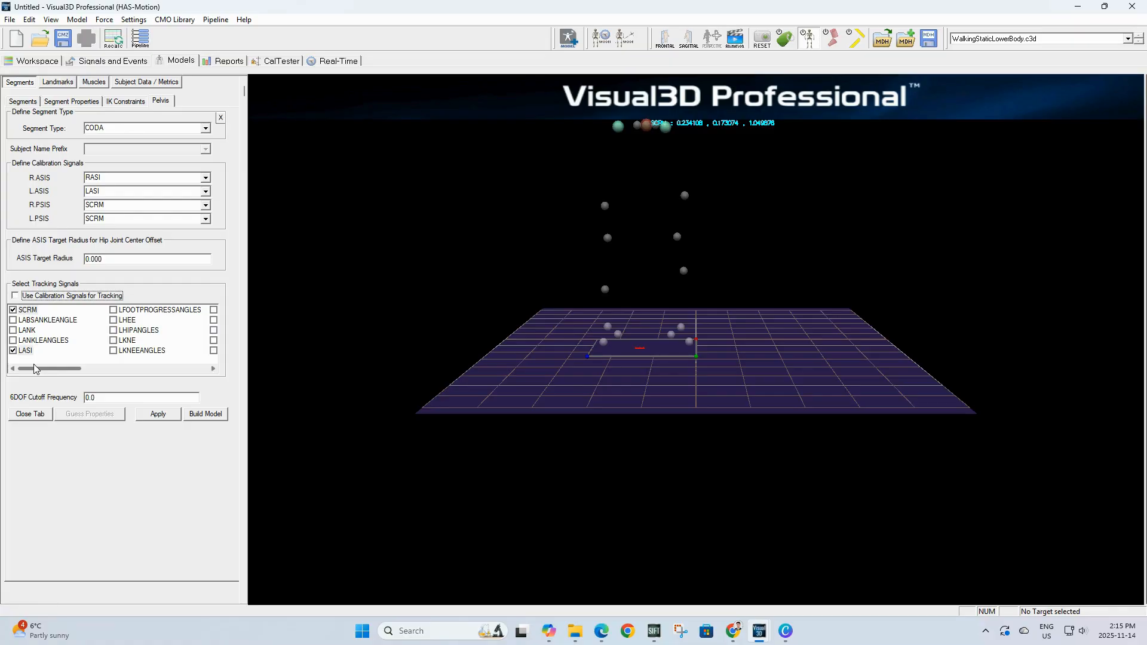
{"action": "left_click", "coordinate": [13, 310]}
{"action": "left_click_drag", "start_coordinate": [28, 367], "coordinate": [177, 369]}
{"action": "left_click", "coordinate": [12, 320]}
{"action": "left_click", "coordinate": [113, 310]}
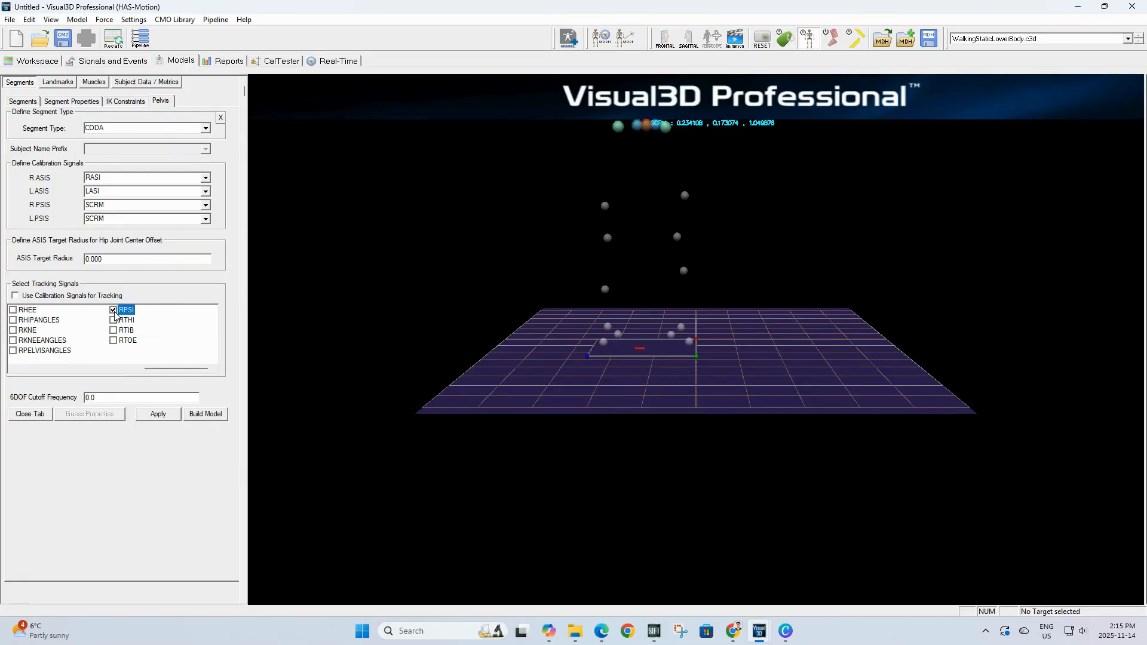
{"action": "left_click", "coordinate": [158, 414]}
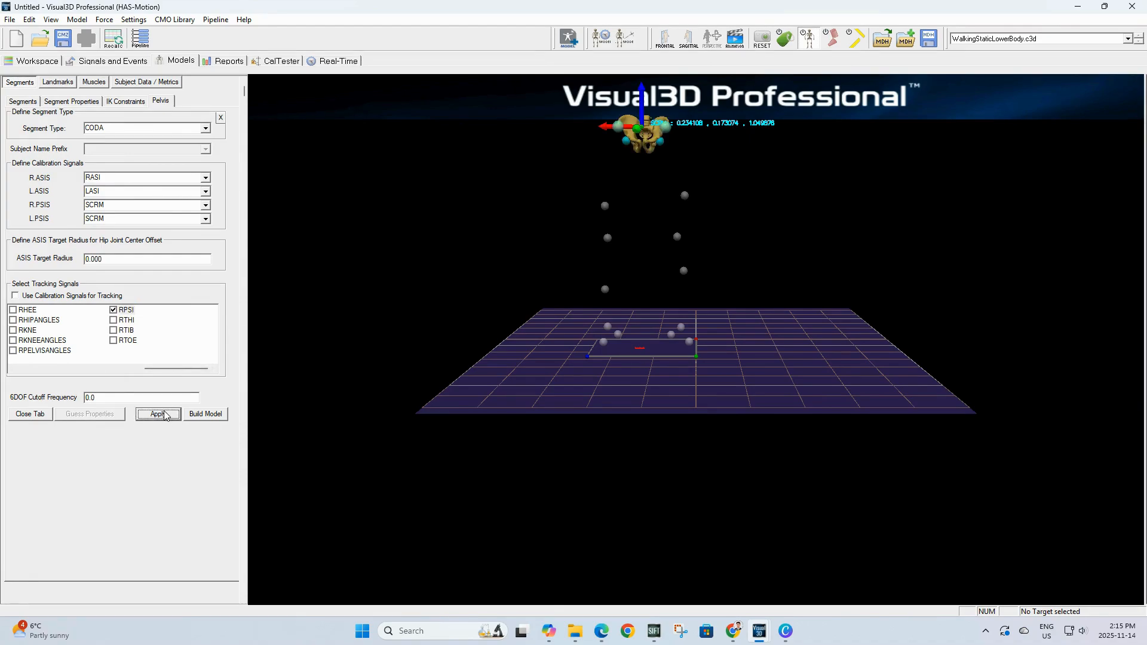
{"action": "left_click", "coordinate": [31, 415]}
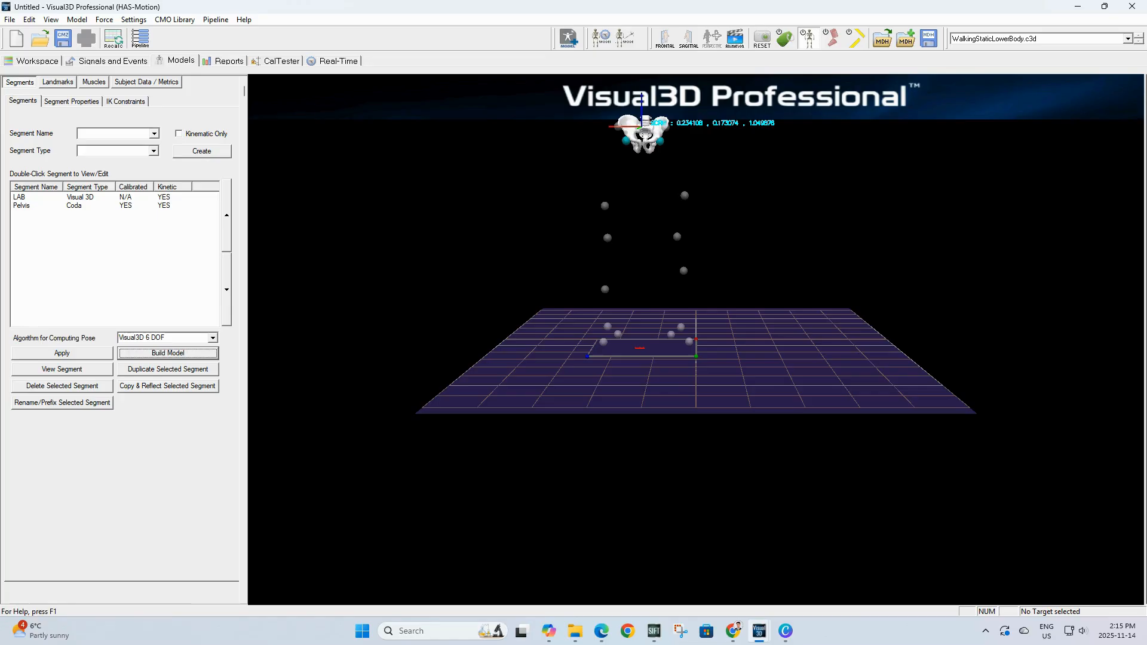
Step: Add a subject metric named Left_Leg_Length with expression DISTANCE(LASI,LANK)
{"action": "left_click", "coordinate": [146, 82]}
{"action": "left_click", "coordinate": [39, 339]}
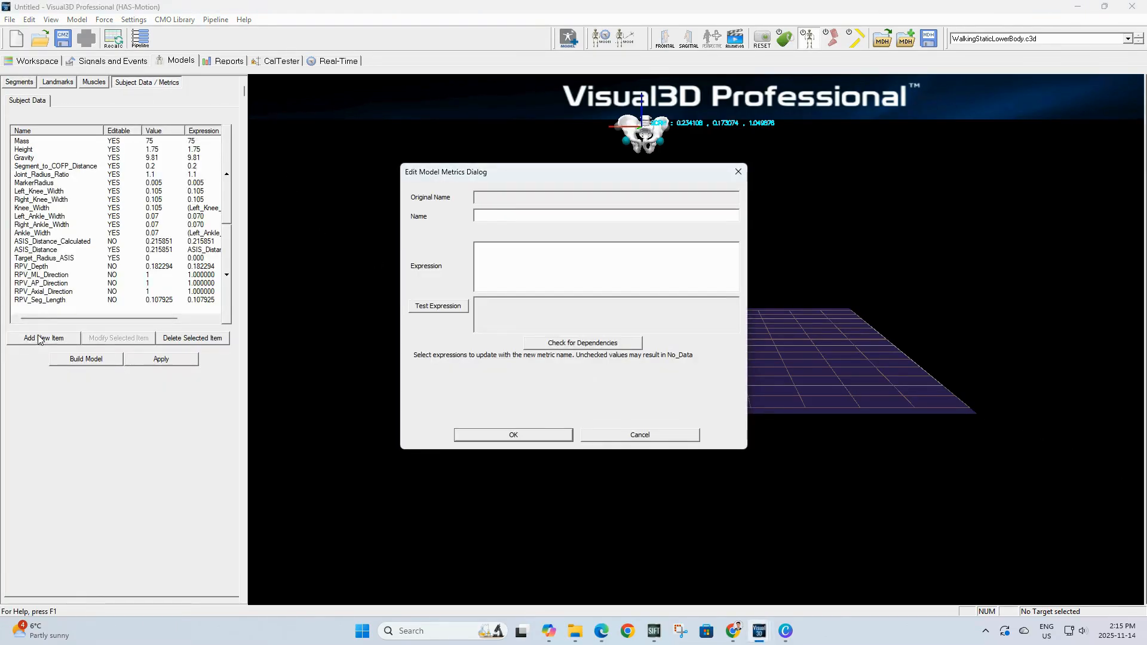
{"action": "left_click", "coordinate": [497, 215]}
{"action": "type", "text": "Left_Leg_Length"}
{"action": "left_click", "coordinate": [540, 254]}
{"action": "key", "text": "ctrl+v"}
{"action": "left_click", "coordinate": [512, 434]}
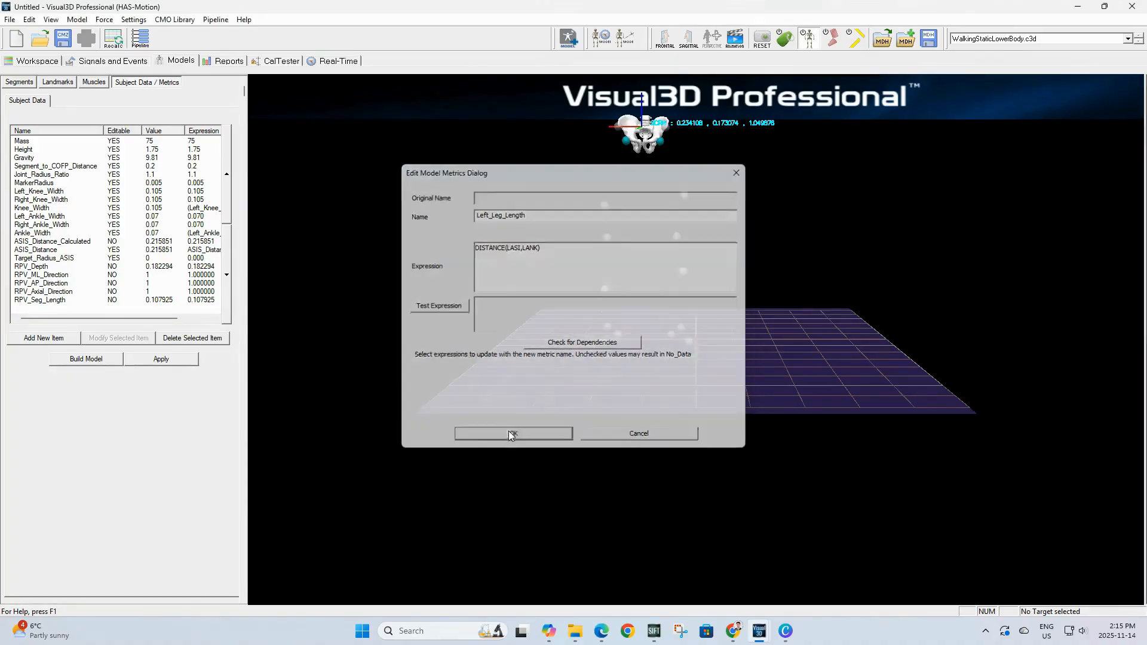
Step: Add a Right_Leg_Length metric using the pasted distance expression with LASI replaced by RASI
{"action": "left_click", "coordinate": [43, 339]}
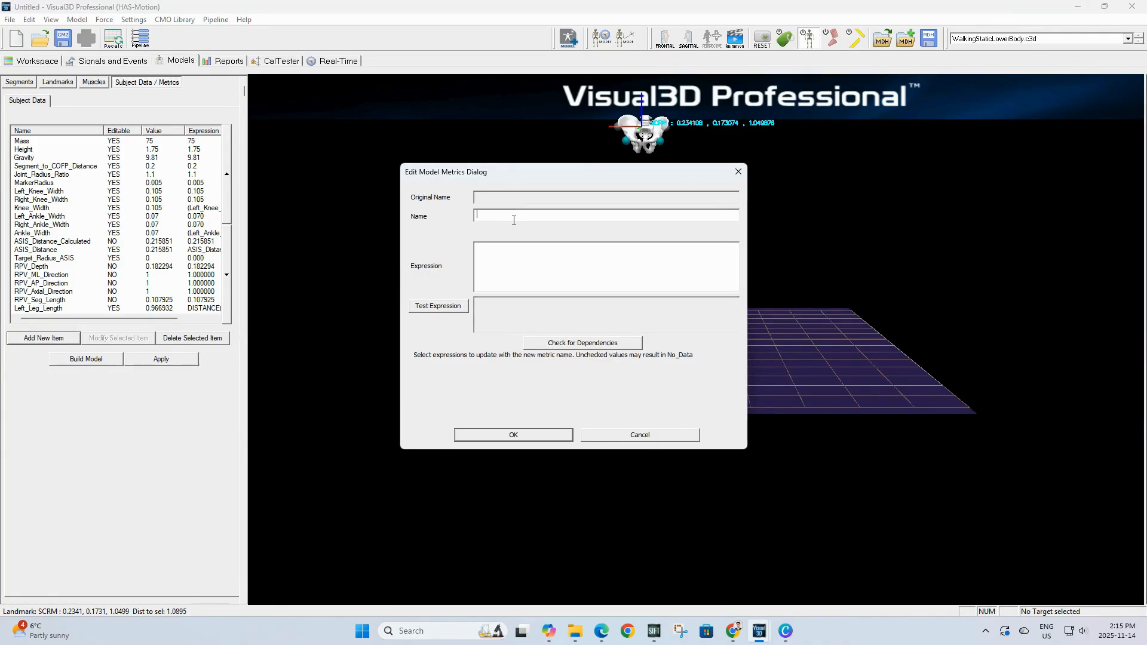
{"action": "type", "text": "Right_Leg_length"}
{"action": "key", "text": "BackSpace"}
{"action": "key", "text": "BackSpace"}
{"action": "key", "text": "BackSpace"}
{"action": "key", "text": "BackSpace"}
{"action": "key", "text": "BackSpace"}
{"action": "type", "text": "Length"}
{"action": "type", "text": "DISTANCE(LASI,LANK)"}
{"action": "double_click", "coordinate": [513, 249]}
{"action": "type", "text": "RASI"}
{"action": "left_click", "coordinate": [495, 434]}
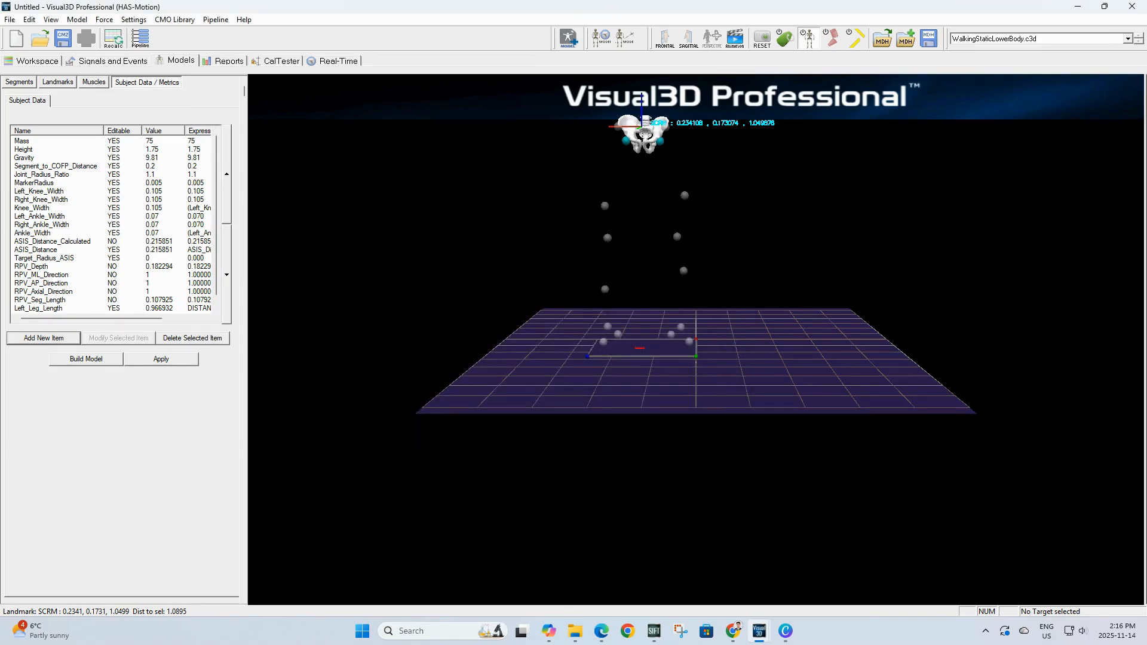
Step: Add a Leg_Length metric with expression (Left_Leg_Length + Right_Leg_Length)/2
{"action": "left_click", "coordinate": [56, 339]}
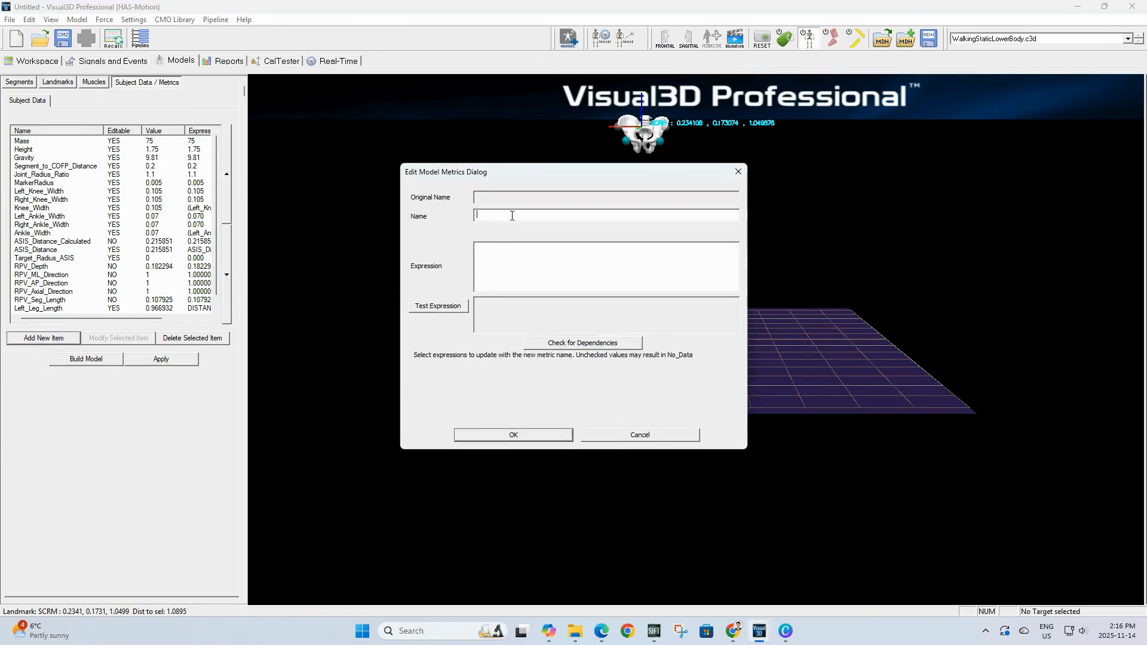
{"action": "type", "text": "Leg_Length"}
{"action": "left_click", "coordinate": [566, 260]}
{"action": "type", "text": "(Left_Leg_Length + Right_Leg_Length)/2"}
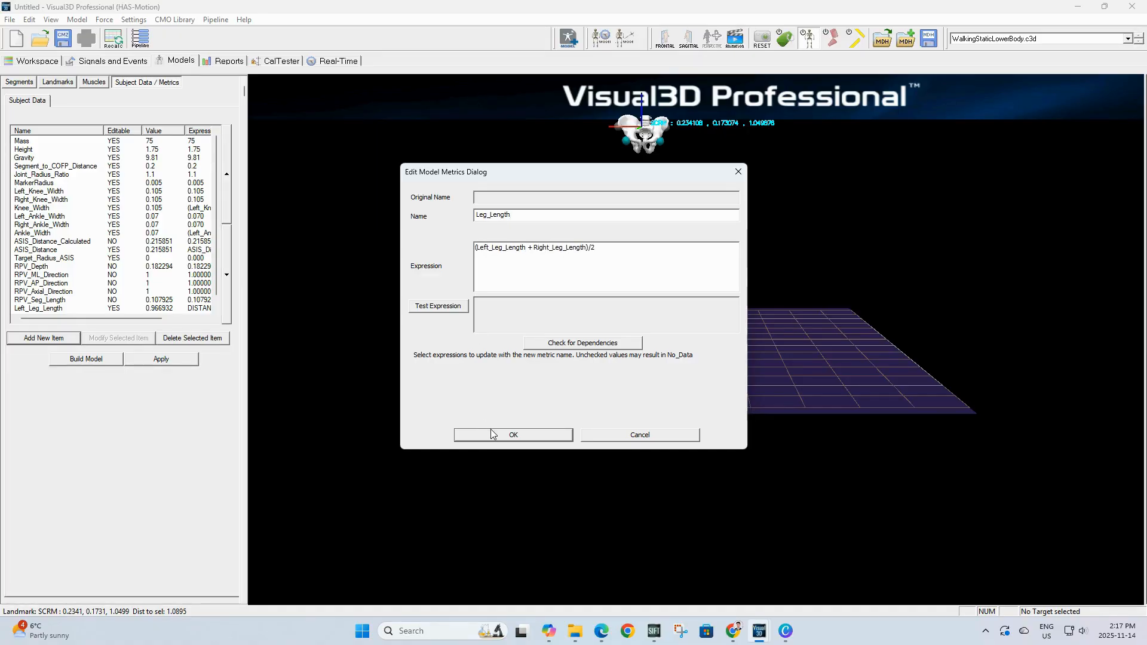
{"action": "left_click", "coordinate": [512, 434]}
Step: Add a metric named C with expression 0.115*Leg_Length - 0.0153
{"action": "left_click", "coordinate": [27, 342]}
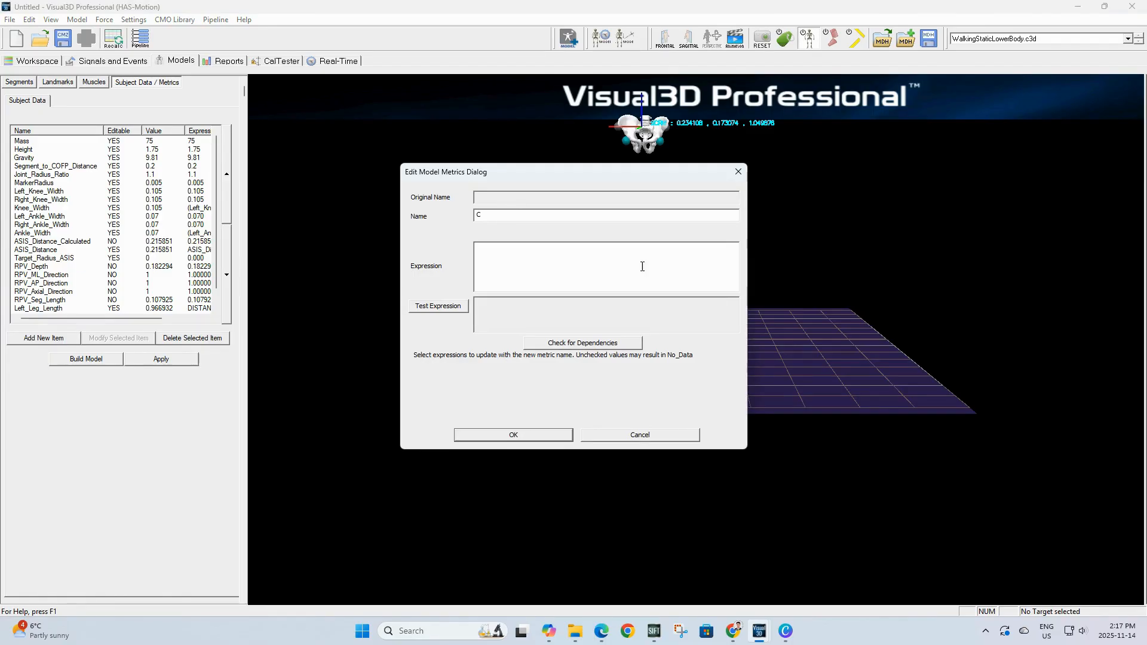
{"action": "left_click", "coordinate": [581, 269]}
{"action": "type", "text": "0.115*Leg_Length - 0.0153"}
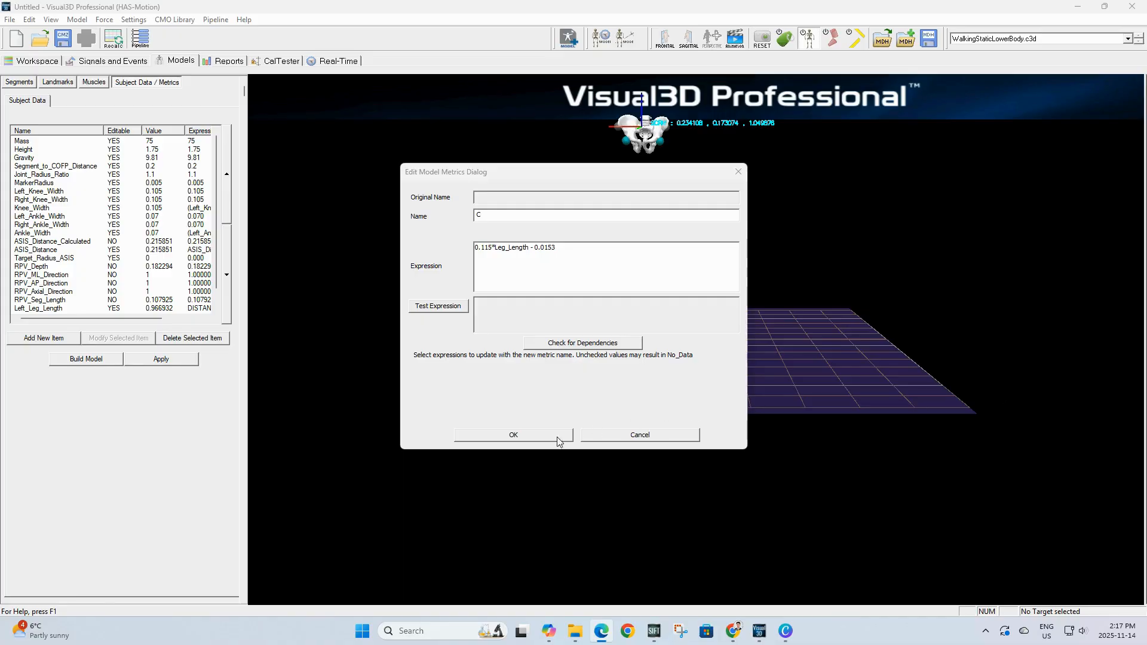
{"action": "left_click", "coordinate": [528, 441]}
Step: Add a metric named theta using the pasted expression
{"action": "left_click", "coordinate": [33, 340]}
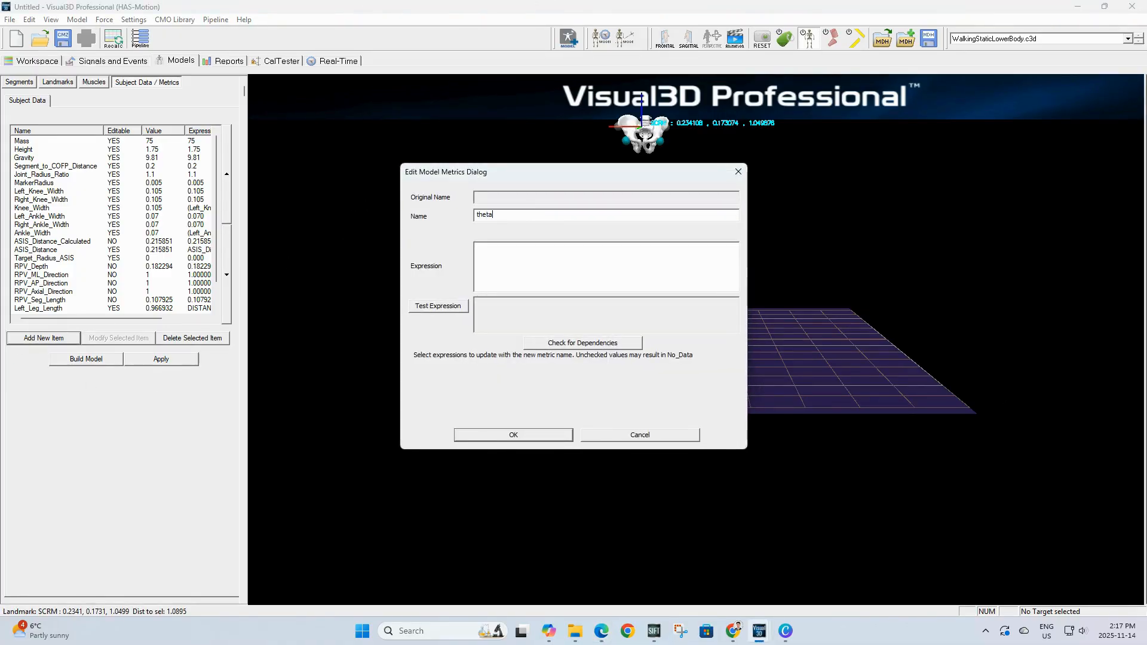
{"action": "type", "text": "theta"}
{"action": "left_click", "coordinate": [558, 257]}
{"action": "type", "text": "28.4*PI/180.0"}
{"action": "left_click", "coordinate": [537, 434]}
Step: Add a metric named beta from the pasted expression, changing its final value to 18.0
{"action": "left_click", "coordinate": [43, 338]}
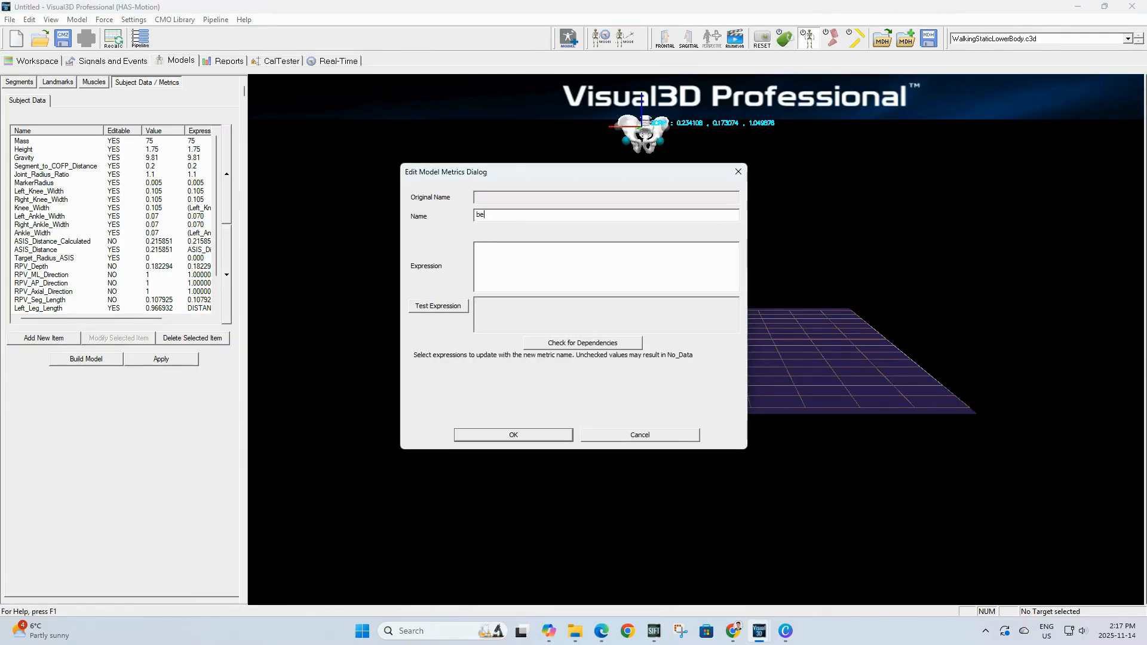
{"action": "type", "text": "beta"}
{"action": "left_click", "coordinate": [496, 247]}
{"action": "type", "text": "28.4*PI/180.0"}
{"action": "key", "text": "BackSpace"}
{"action": "key", "text": "BackSpace"}
{"action": "key", "text": "BackSpace"}
{"action": "key", "text": "BackSpace"}
{"action": "type", "text": "18.0"}
{"action": "left_click", "coordinate": [513, 435]}
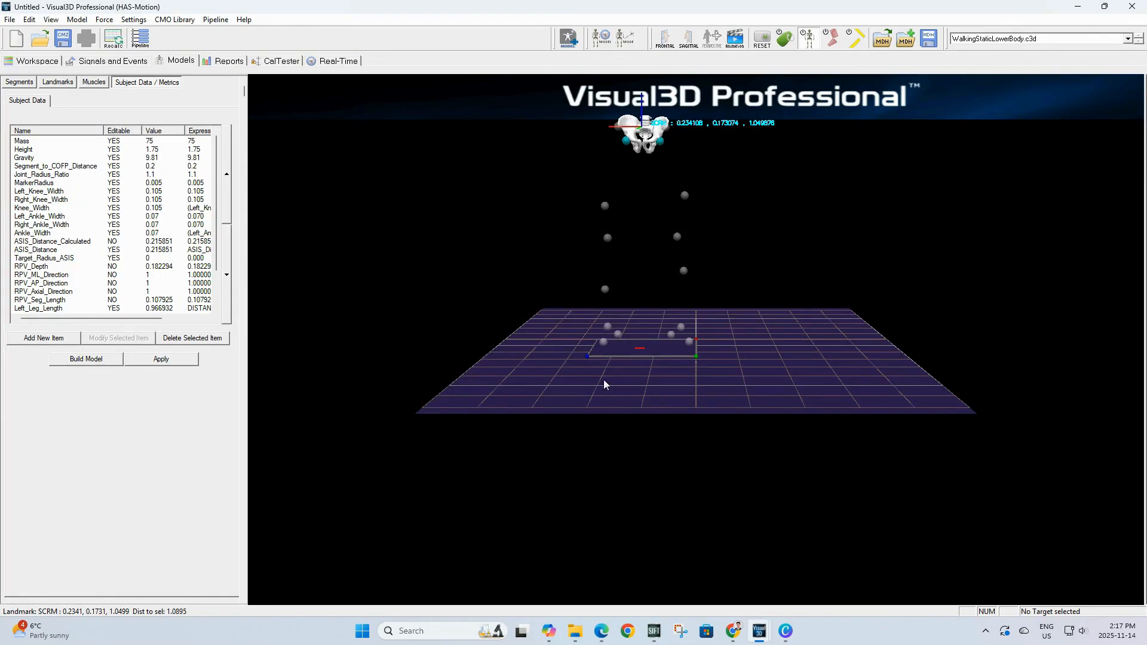
Step: Add a metric named Xdis using the pasted expression
{"action": "left_click", "coordinate": [34, 340]}
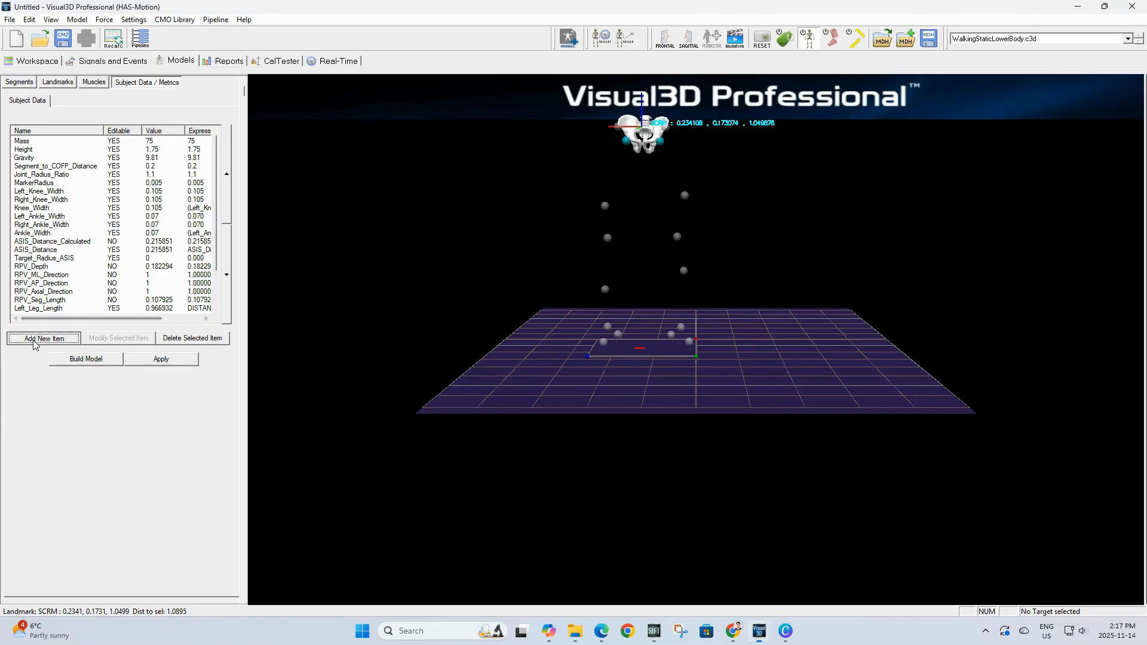
{"action": "type", "text": "X"}
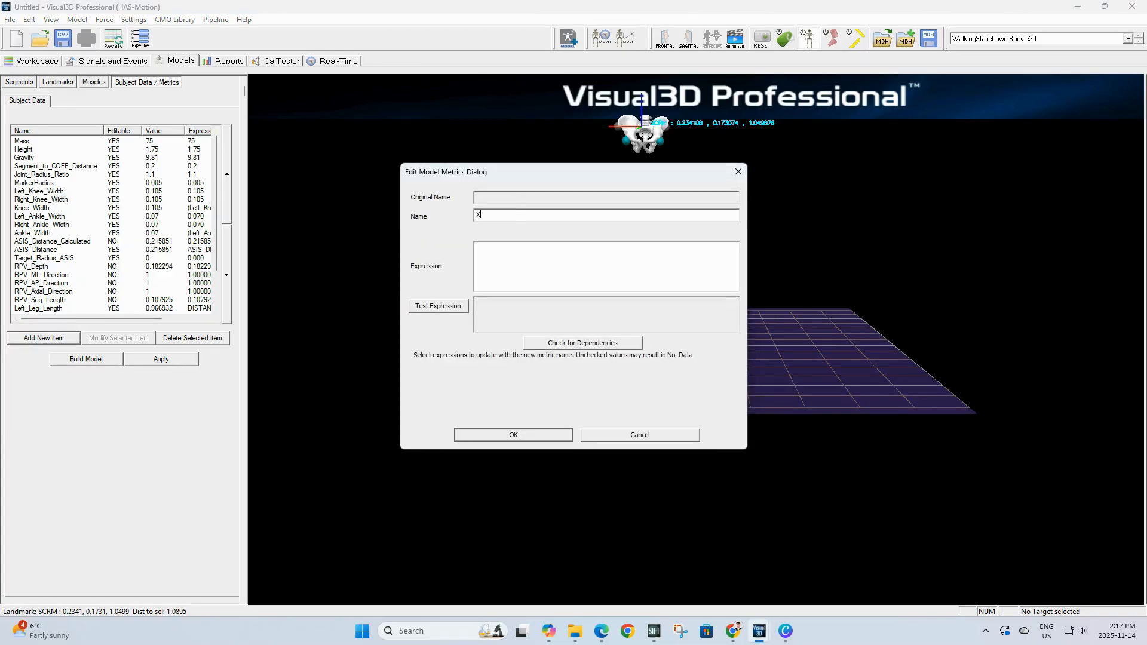
{"action": "type", "text": "dis"}
{"action": "left_click", "coordinate": [541, 256]}
{"action": "type", "text": "0.1288*Leg_Length - 0.04856"}
{"action": "left_click", "coordinate": [513, 436]}
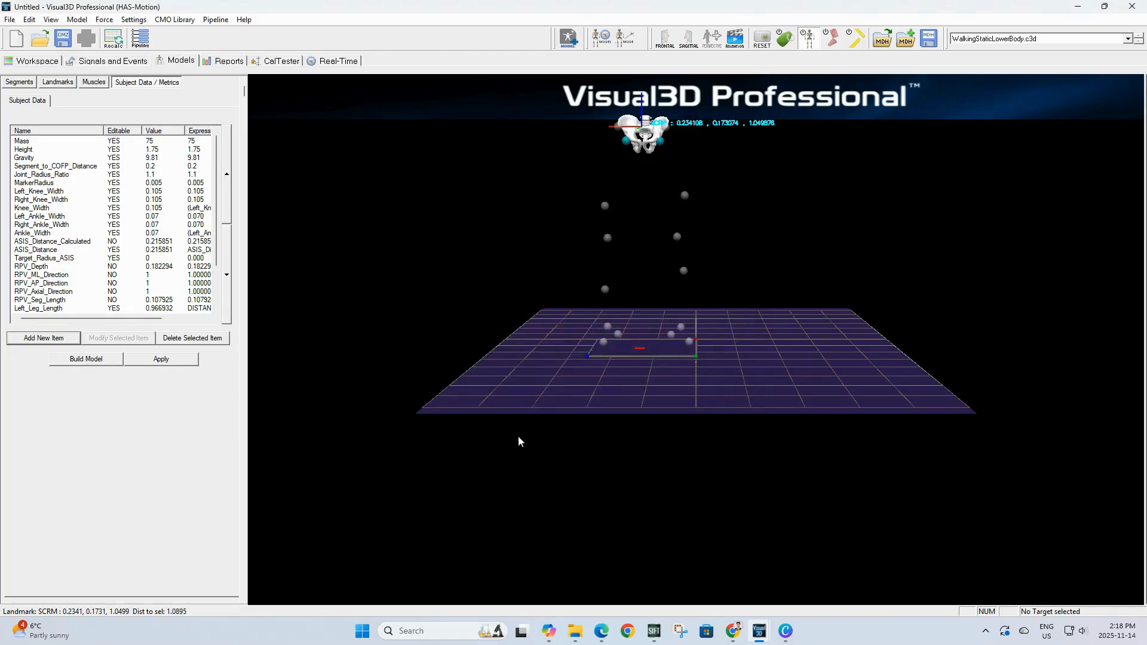
Step: Add a metric named HJC_ML using the pasted expression
{"action": "left_click", "coordinate": [36, 339]}
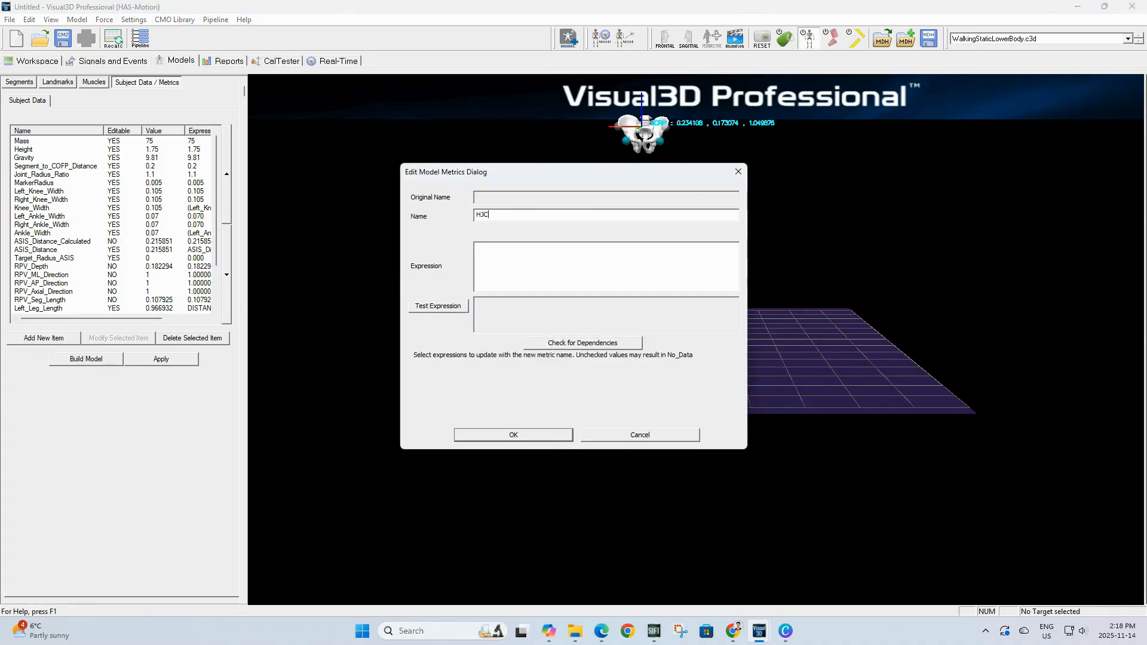
{"action": "type", "text": "HJC_ML"}
{"action": "left_click", "coordinate": [495, 254]}
{"action": "type", "text": "(C * sin(theta) -0.5 * ASIS_distance)"}
{"action": "left_click", "coordinate": [542, 435]}
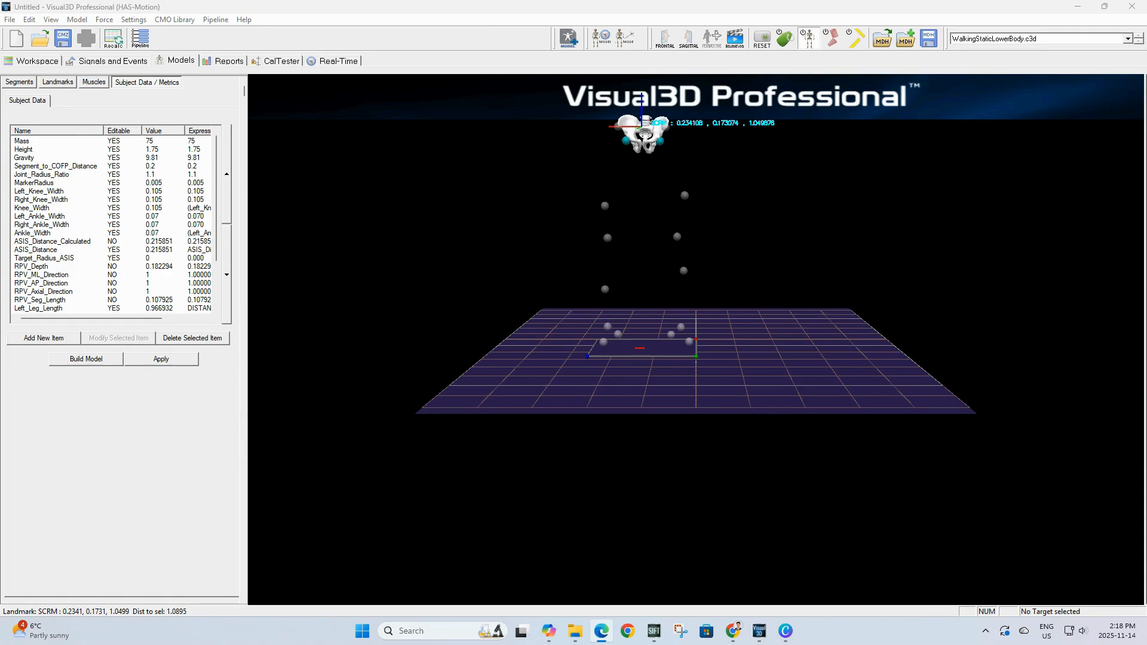
Step: Add an HJC_AP metric with expression (Xdis-MarkerRadius) * cos(beta)+ C * cos(theta) * sin(beta)
{"action": "left_click", "coordinate": [43, 338]}
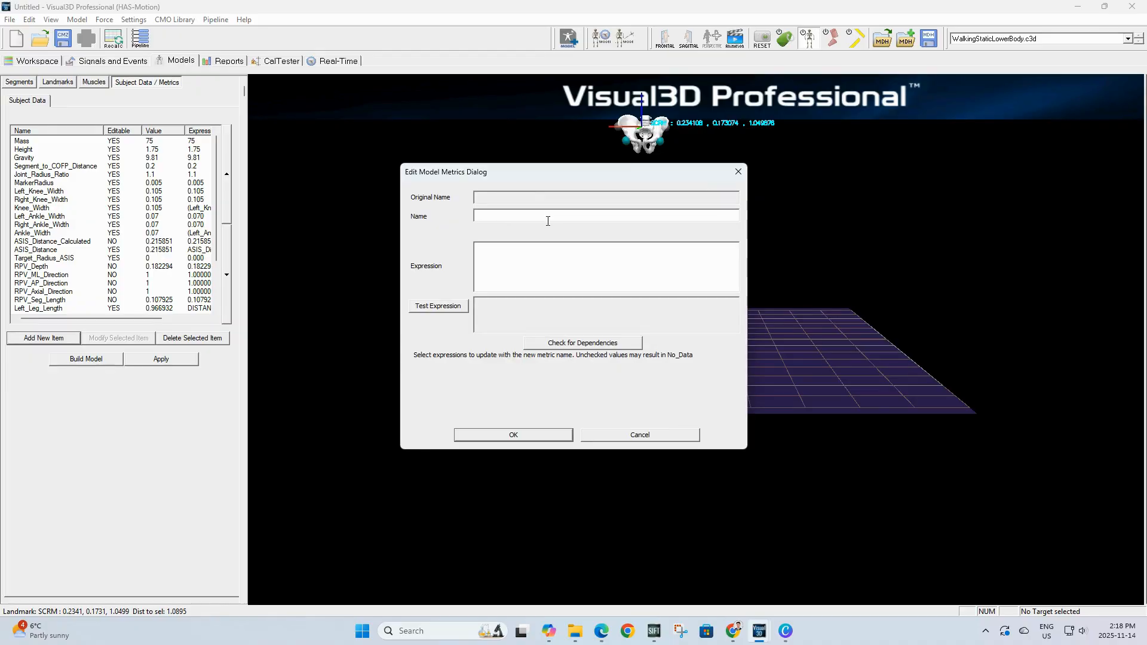
{"action": "type", "text": "HJC_AP"}
{"action": "type", "text": "(-Xdis-MarkerRadius) * cos(beta) + C * cos(theta) * sin(beta)"}
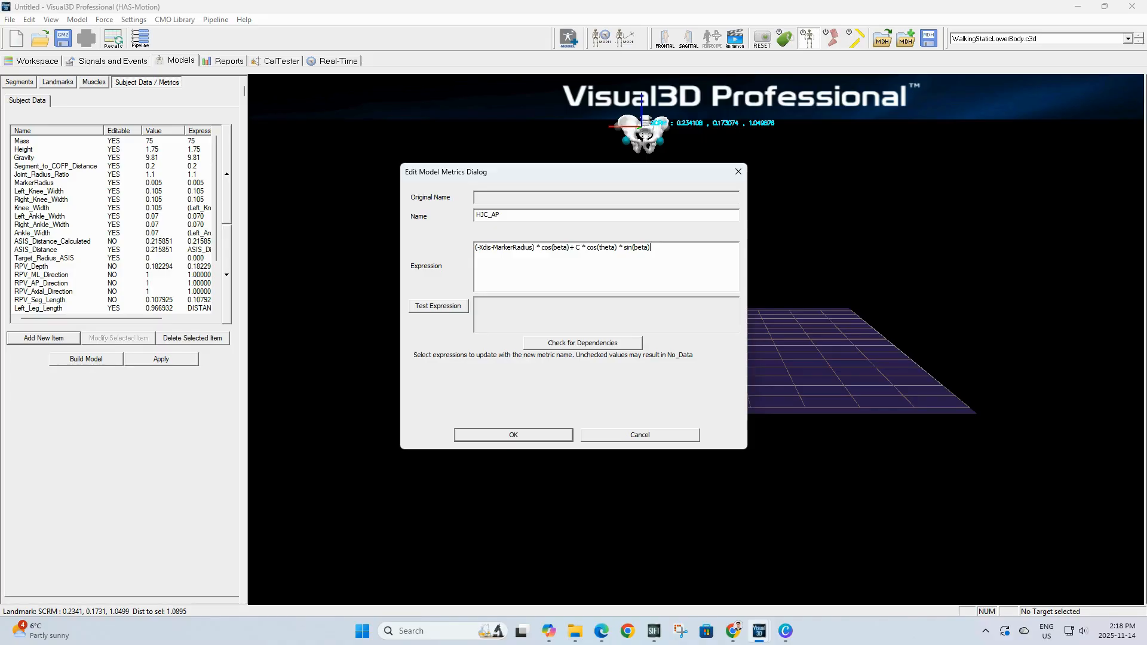
{"action": "key", "text": "alt+Tab"}
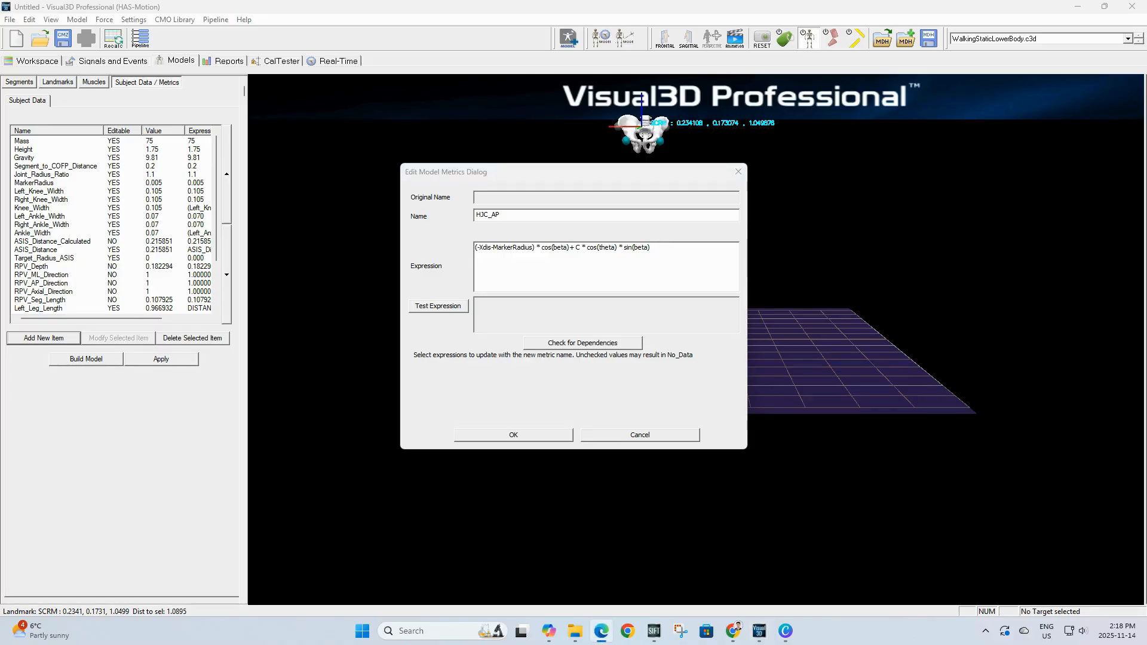
{"action": "left_click", "coordinate": [485, 436]}
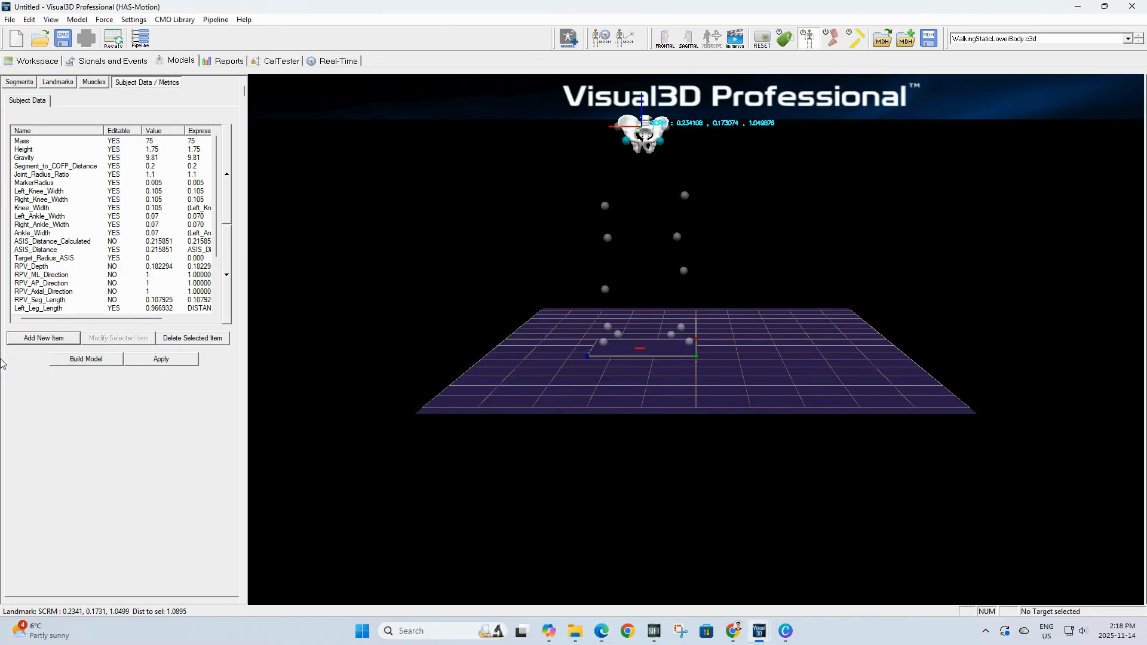
Step: Add a metric named HJC_AX using the pasted expression (Xdis-MarkerRadius) * sin(beta) - C * cos(theta) * cos(beta)
{"action": "left_click", "coordinate": [43, 338]}
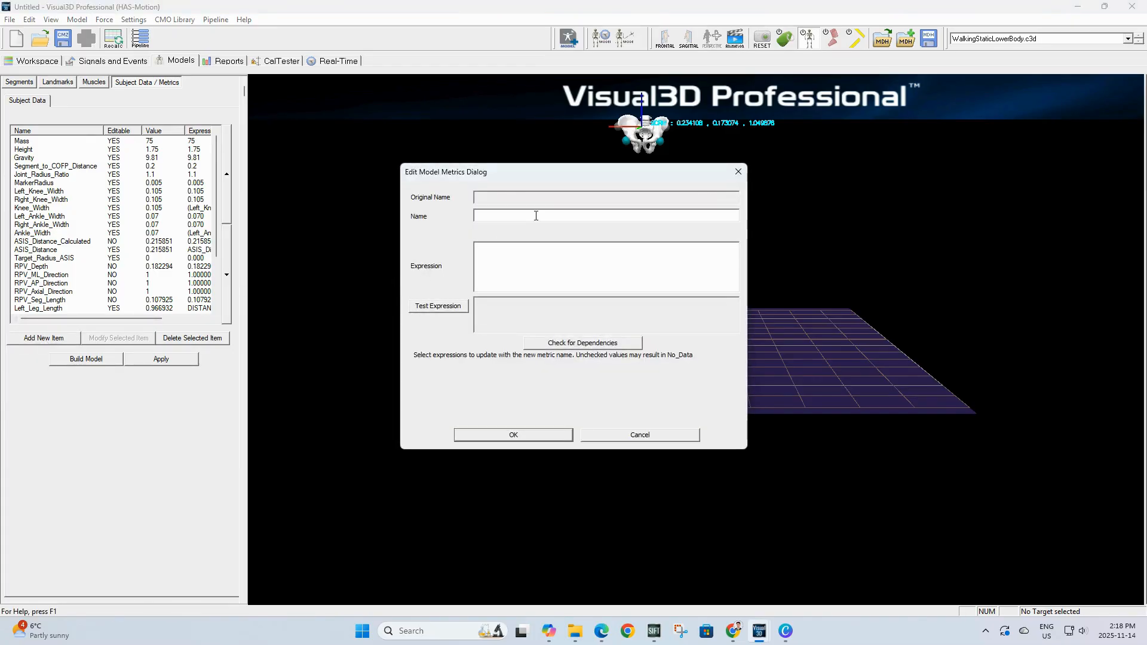
{"action": "type", "text": "HJC_AX"}
{"action": "left_click", "coordinate": [556, 247]}
{"action": "type", "text": "(-Xdis-MarkerRadius) * sin(beta)- C * cos(theta) * cos(beta)"}
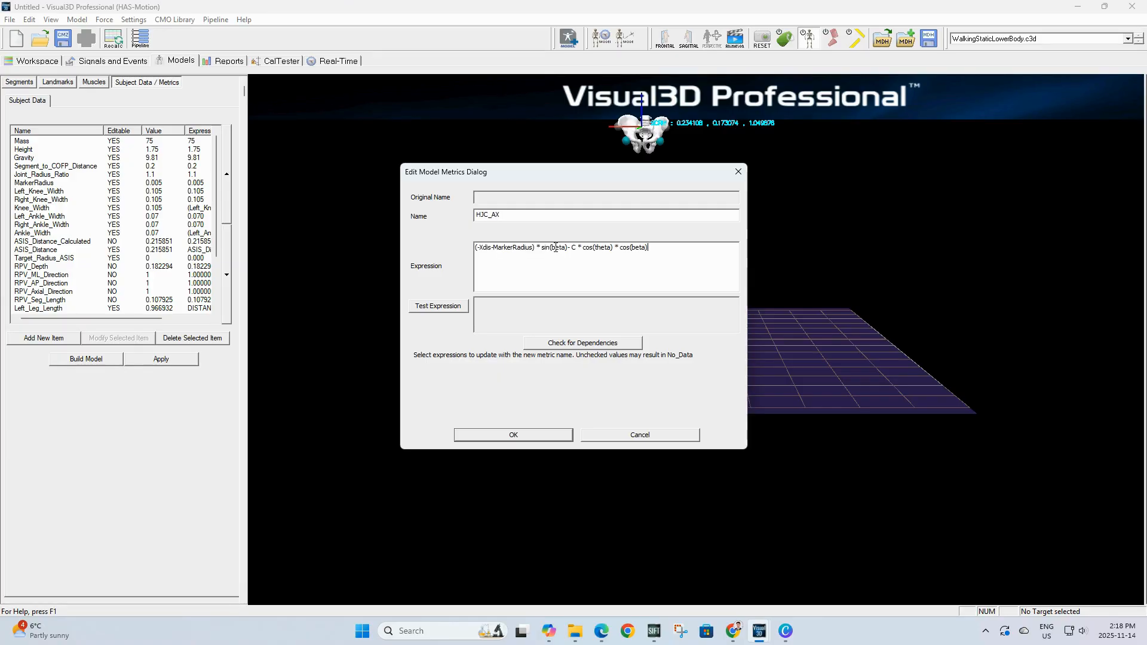
{"action": "left_click", "coordinate": [517, 434]}
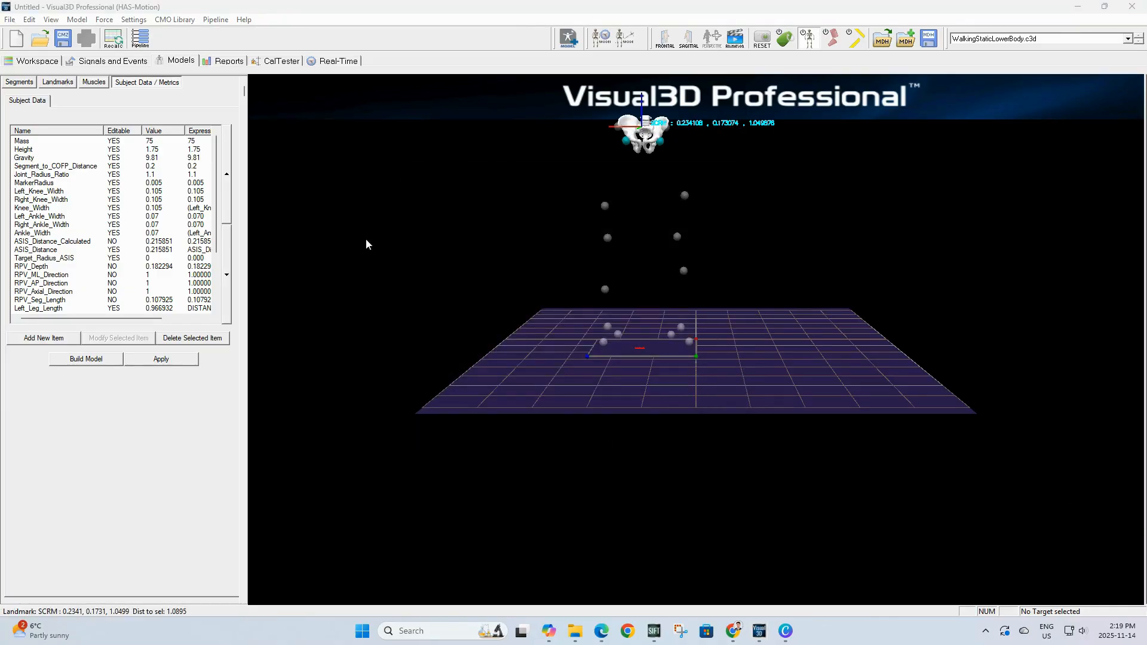
Step: Create landmark RHJC in the Pelvis coordinate system with offsets ML -HJC_ML, AP HJC_AP and AXIAL HJC_AX
{"action": "left_click", "coordinate": [57, 79]}
{"action": "left_click", "coordinate": [63, 320]}
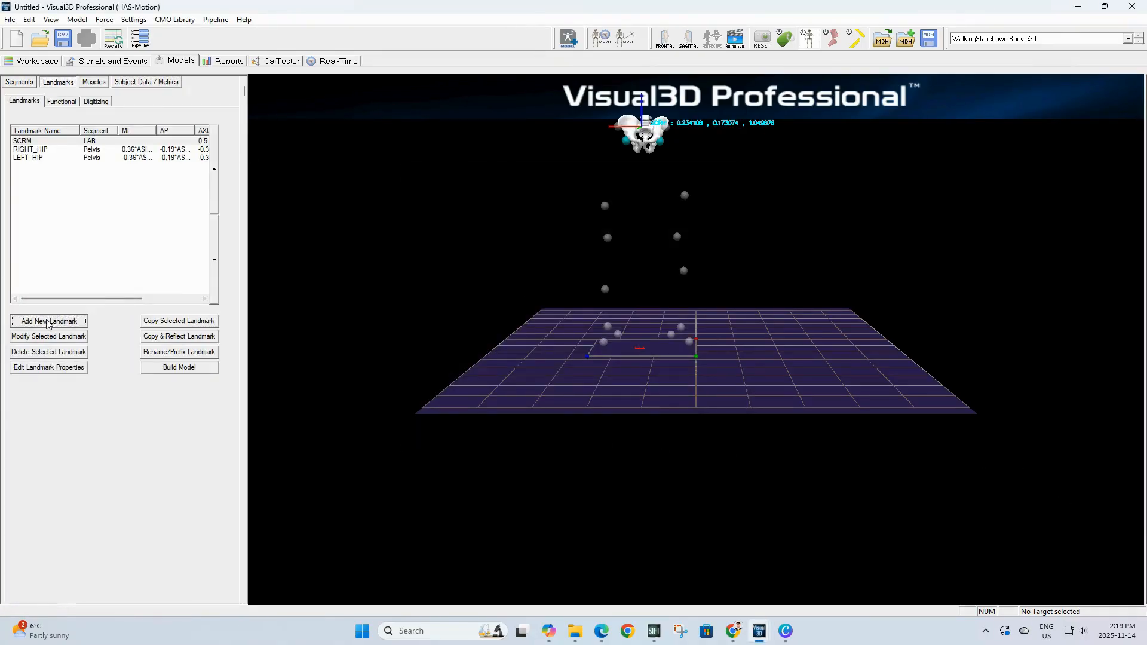
{"action": "type", "text": "RH"}
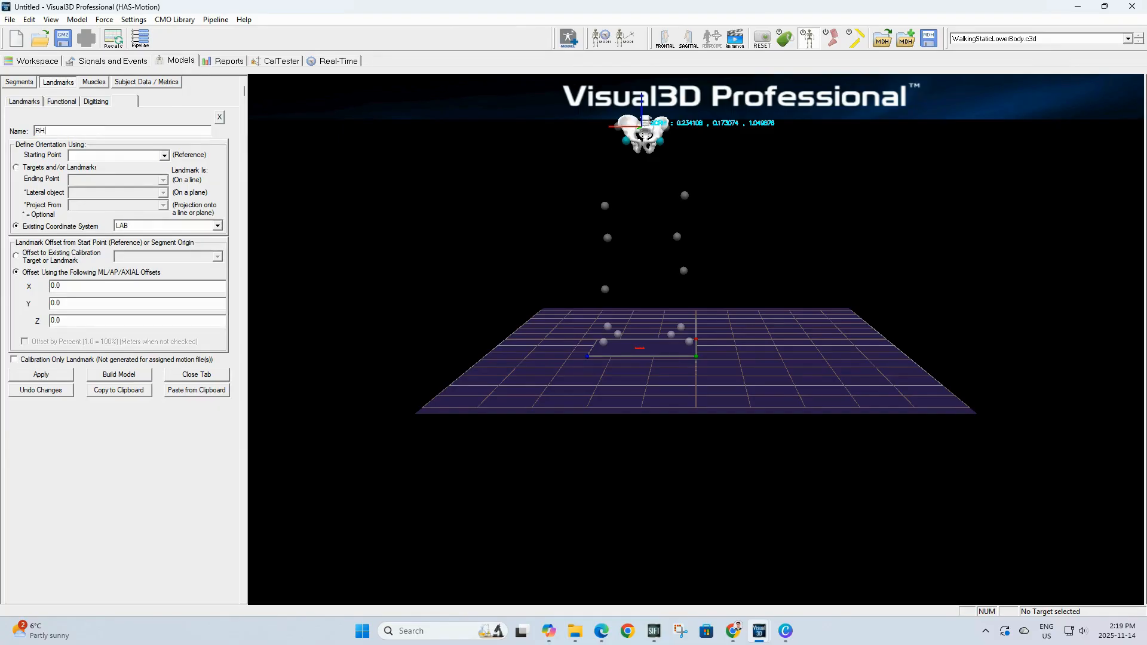
{"action": "type", "text": "JC"}
{"action": "left_click", "coordinate": [168, 227]}
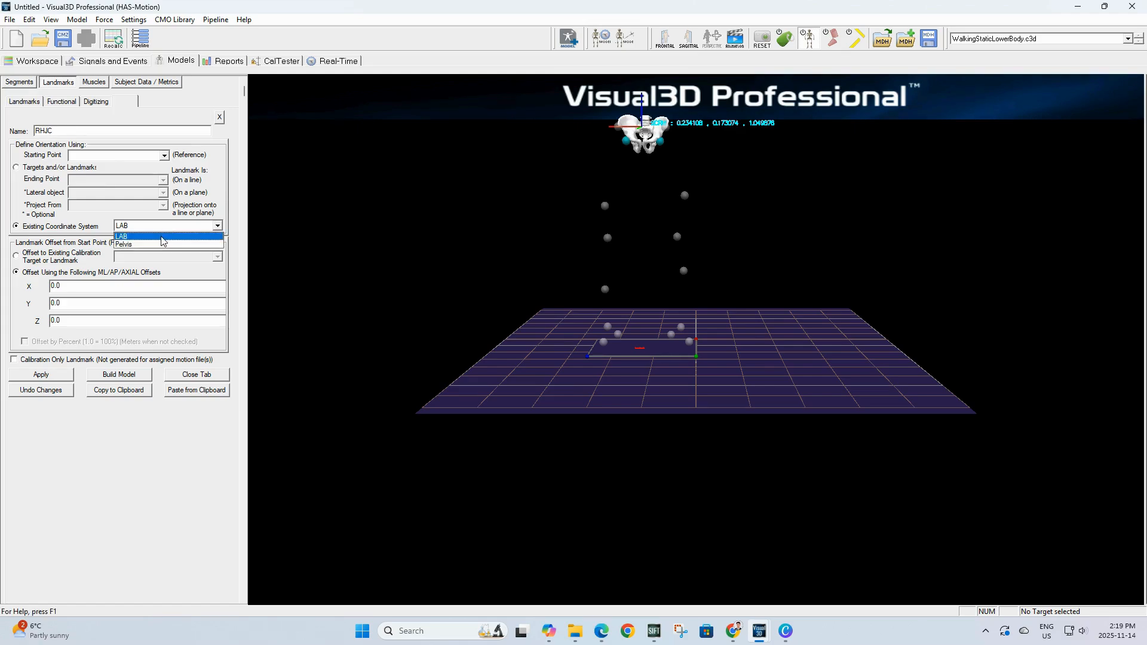
{"action": "left_click", "coordinate": [158, 245]}
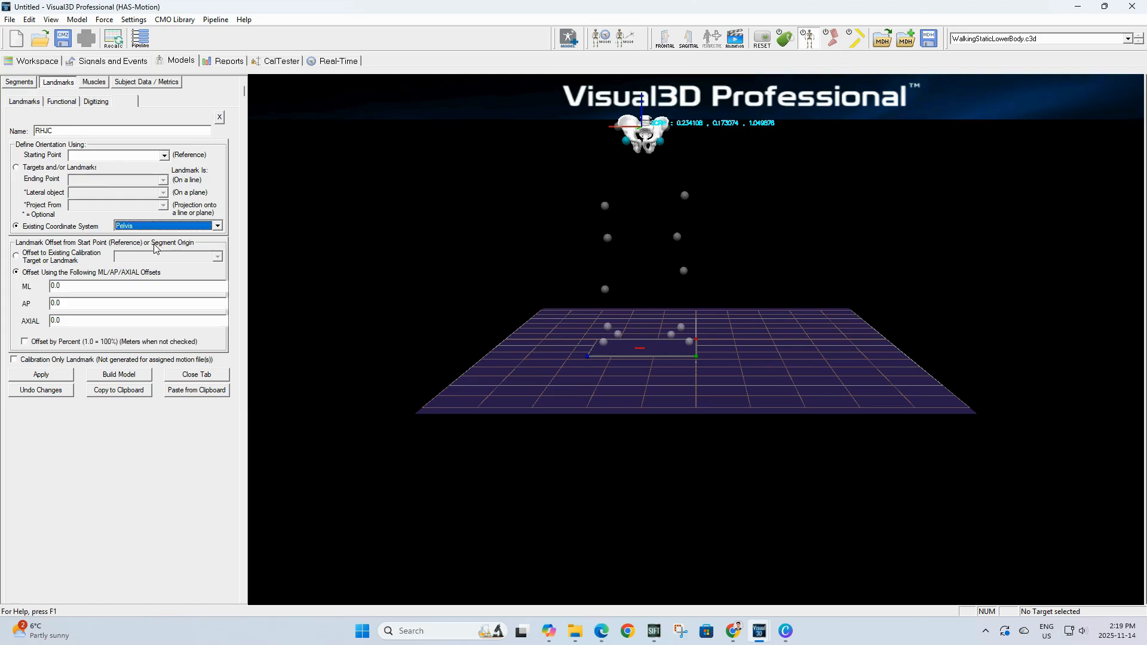
{"action": "left_click", "coordinate": [98, 284]}
{"action": "type", "text": "-"}
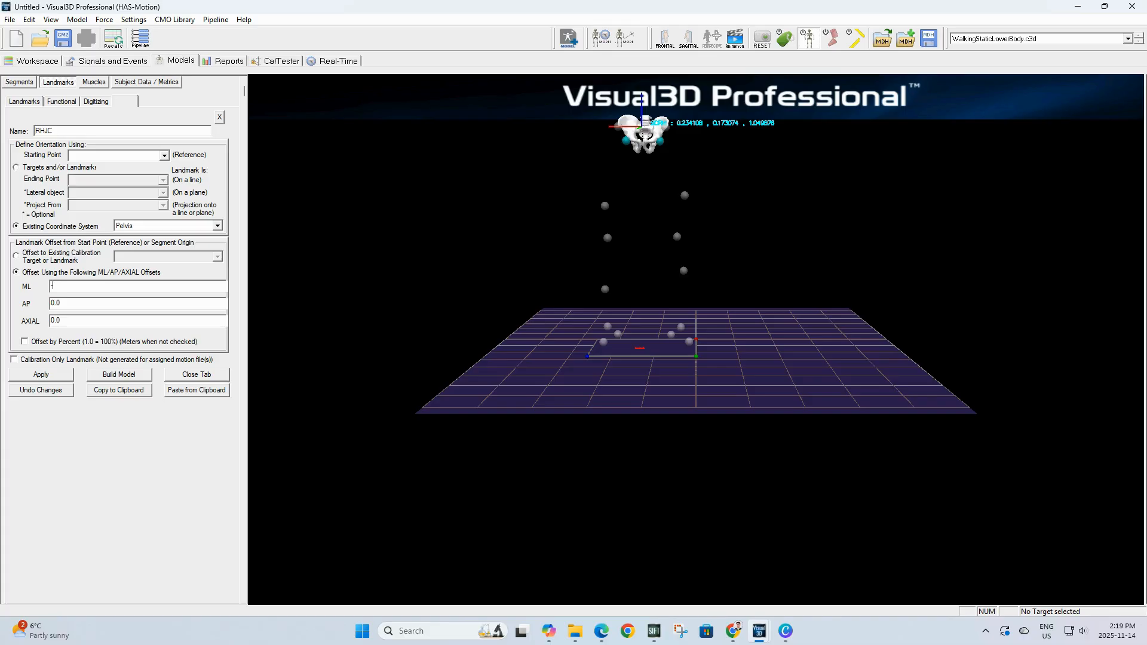
{"action": "type", "text": "0JC_M"}
{"action": "left_click", "coordinate": [97, 306]}
{"action": "key", "text": "BackSpace"}
{"action": "key", "text": "BackSpace"}
{"action": "key", "text": "BackSpace"}
{"action": "type", "text": "HJC_"}
{"action": "key", "text": "BackSpace"}
{"action": "type", "text": "AX"}
{"action": "left_click", "coordinate": [40, 376]}
{"action": "left_click", "coordinate": [182, 376]}
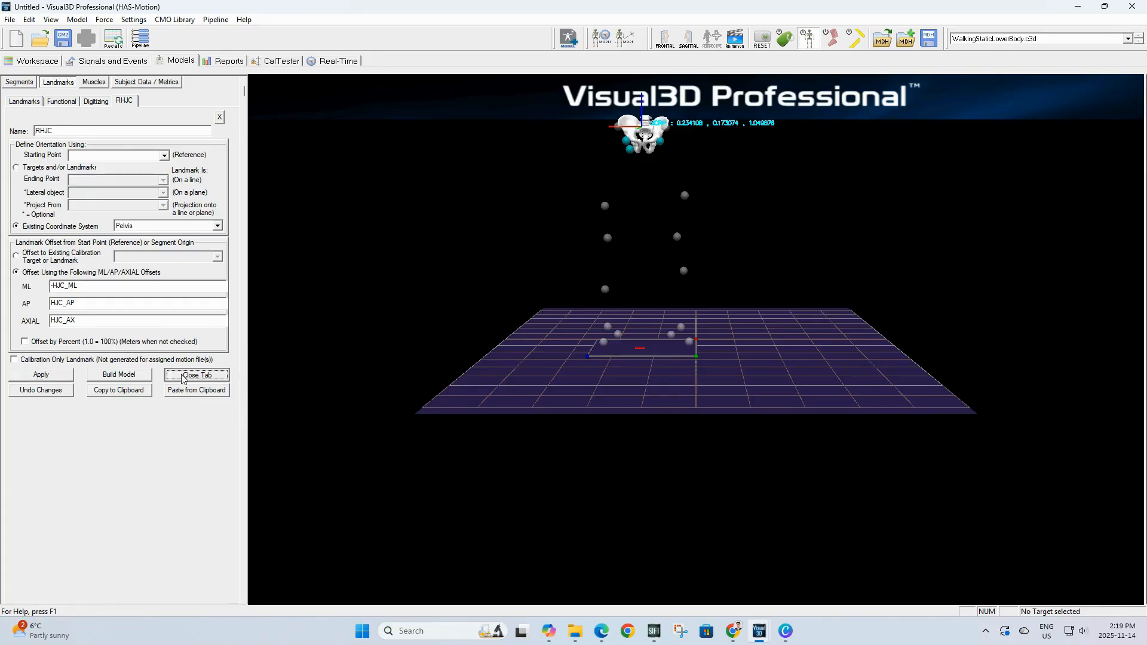
Step: Copy and reflect the RHJC landmark to create LHJC and apply it
{"action": "left_click", "coordinate": [148, 336]}
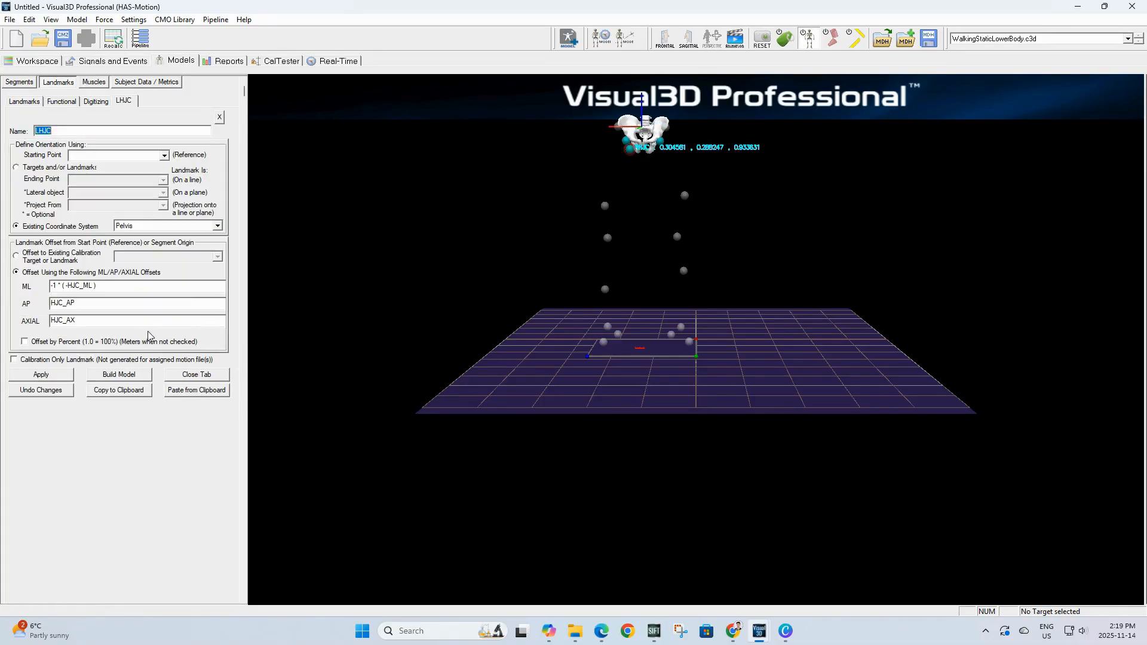
{"action": "left_click", "coordinate": [51, 374]}
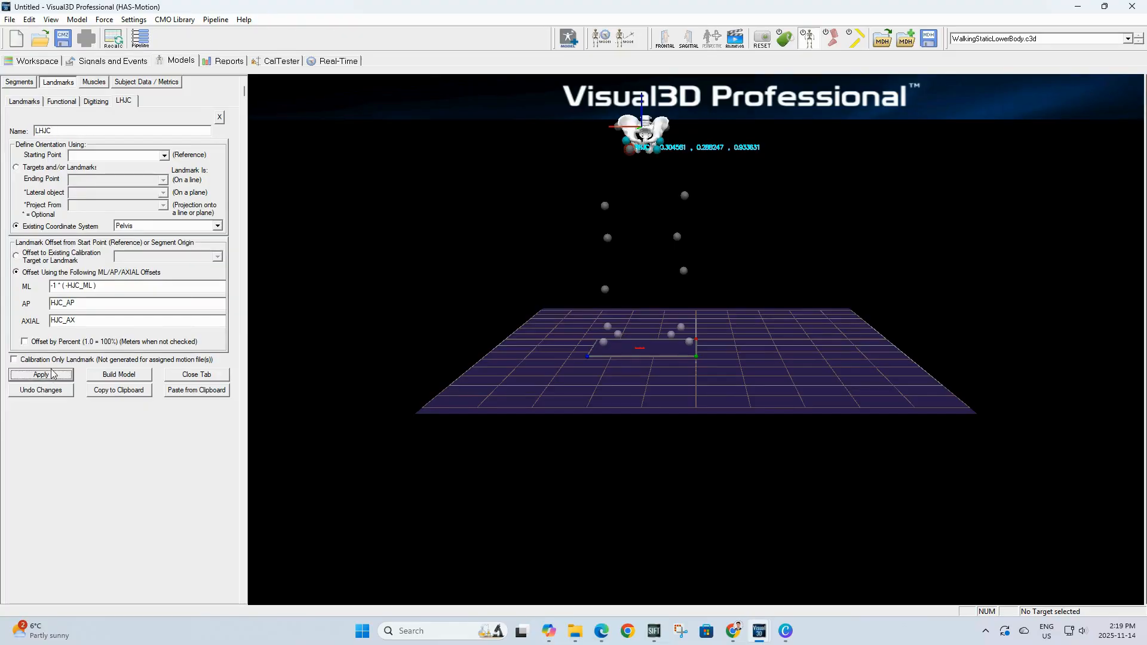
{"action": "left_click", "coordinate": [182, 374]}
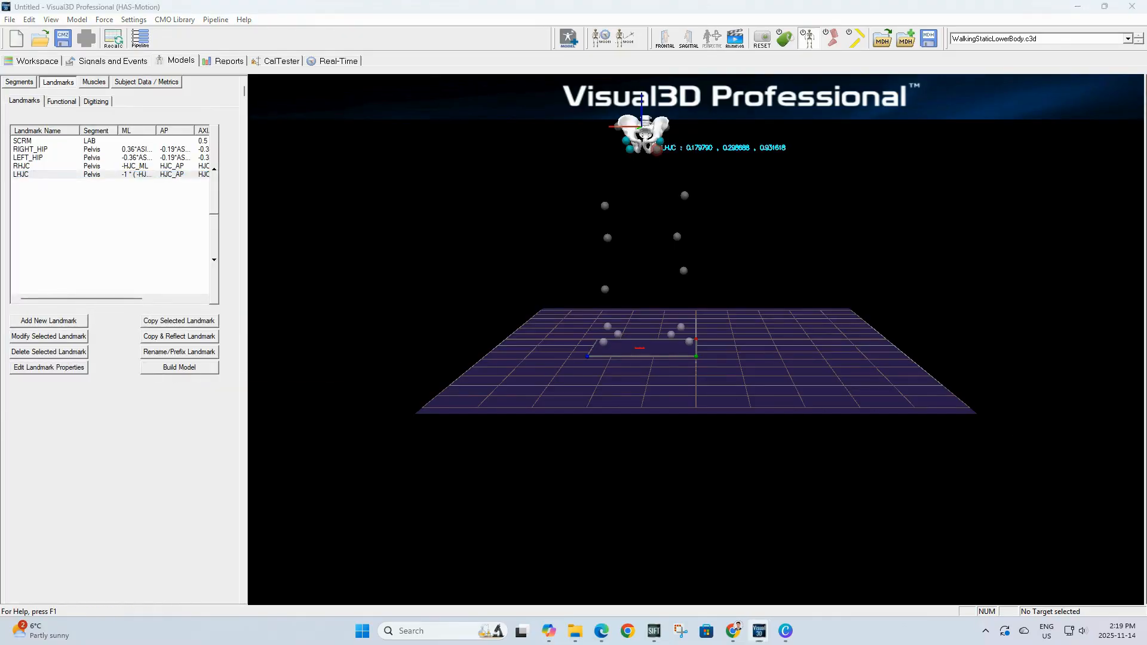
Step: Create a new segment named Right Thigh
{"action": "left_click", "coordinate": [23, 84]}
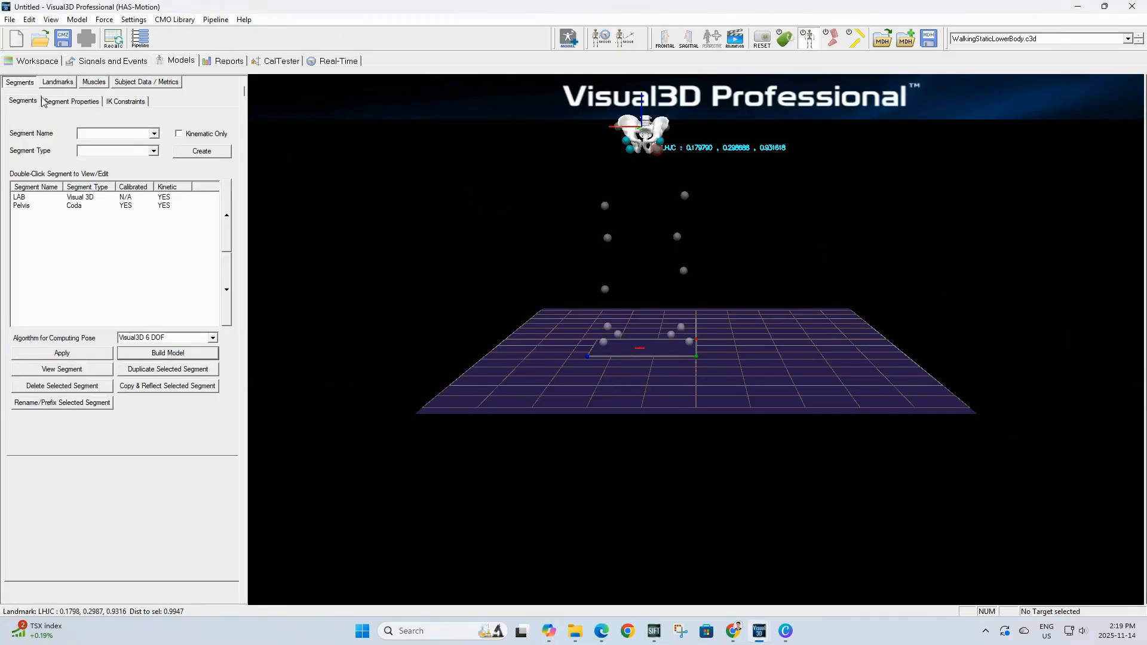
{"action": "left_click", "coordinate": [87, 134]}
{"action": "type", "text": "Right Thigh"}
{"action": "left_click", "coordinate": [191, 153]}
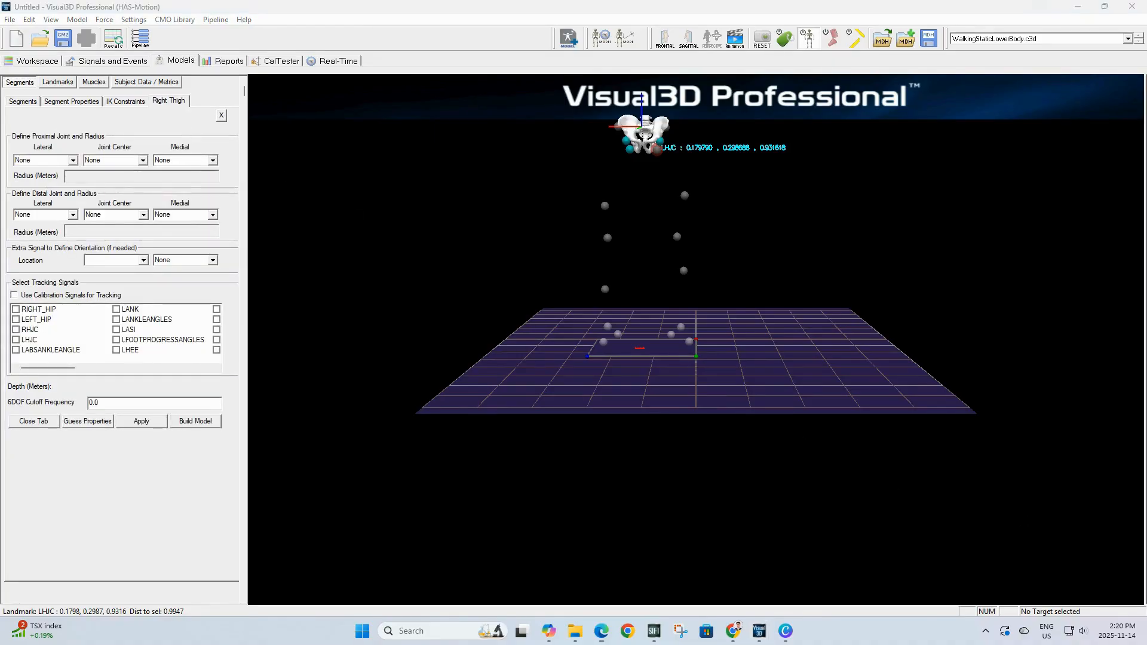
Step: Set the Right Thigh proximal joint centre to RHJC with radius 0.5*DISTANCE(RHJC,LHJC)
{"action": "left_click", "coordinate": [142, 160]}
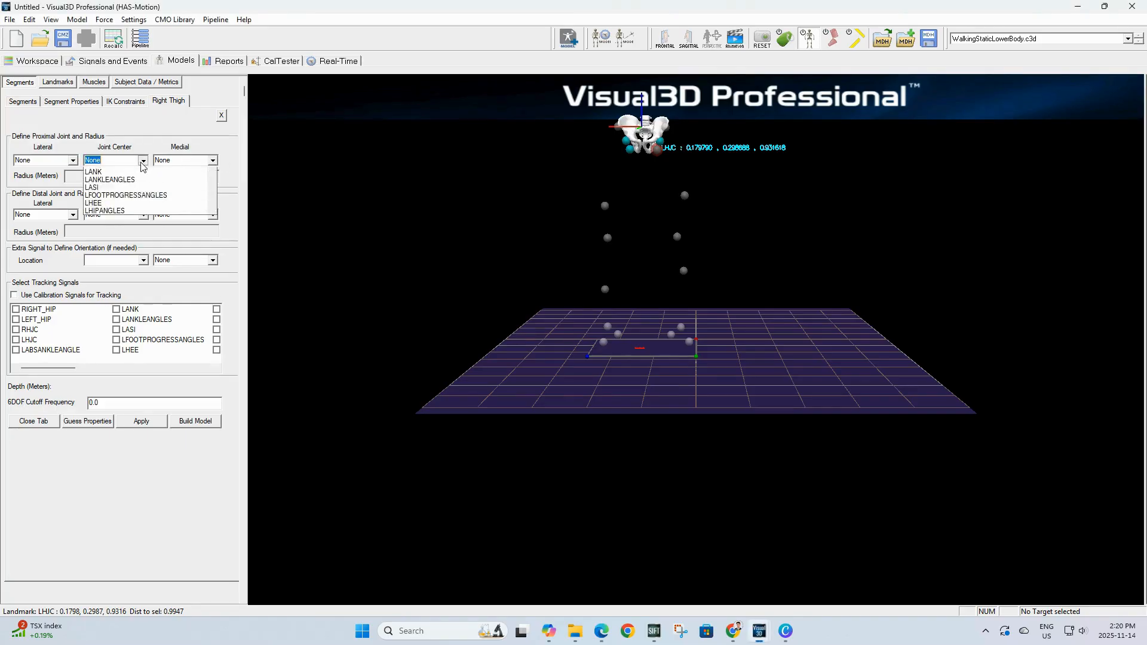
{"action": "type", "text": "RHJC"}
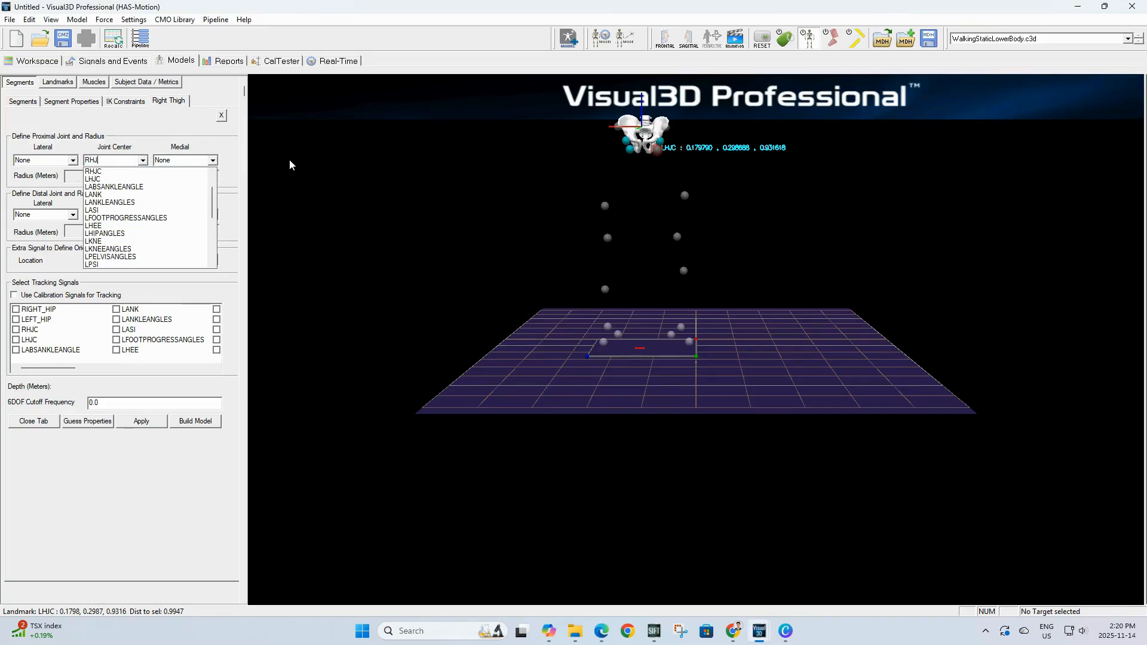
{"action": "key", "text": "Return"}
{"action": "left_click", "coordinate": [59, 177]}
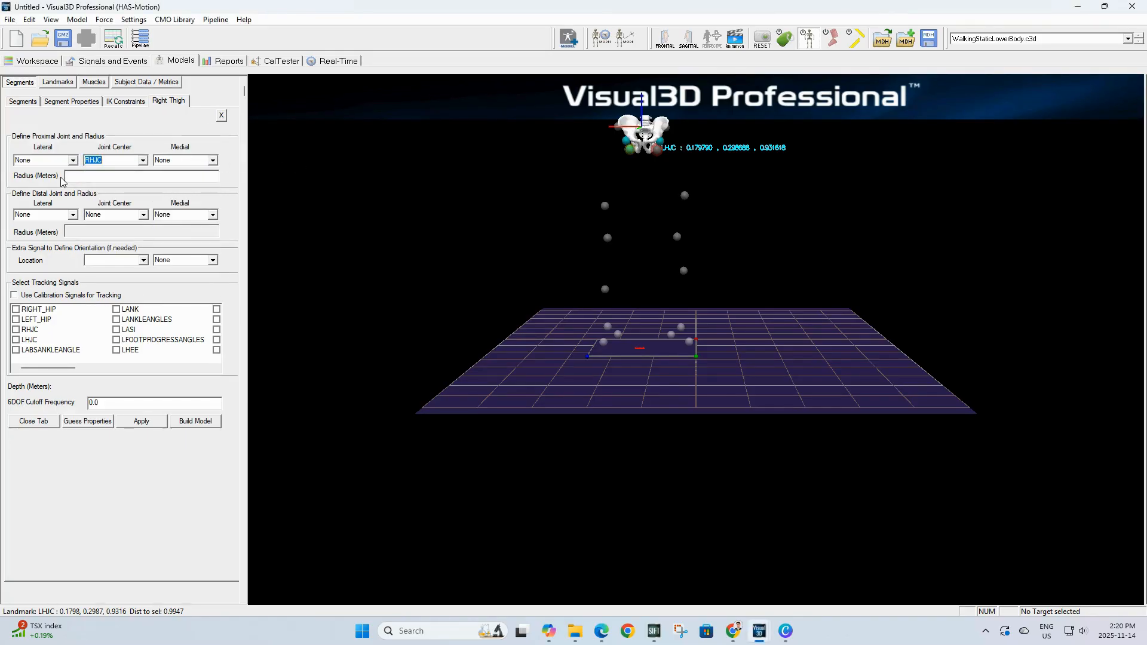
{"action": "left_click", "coordinate": [67, 176]}
{"action": "type", "text": "0.5*DISTANCE(RHJC,LHJC)"}
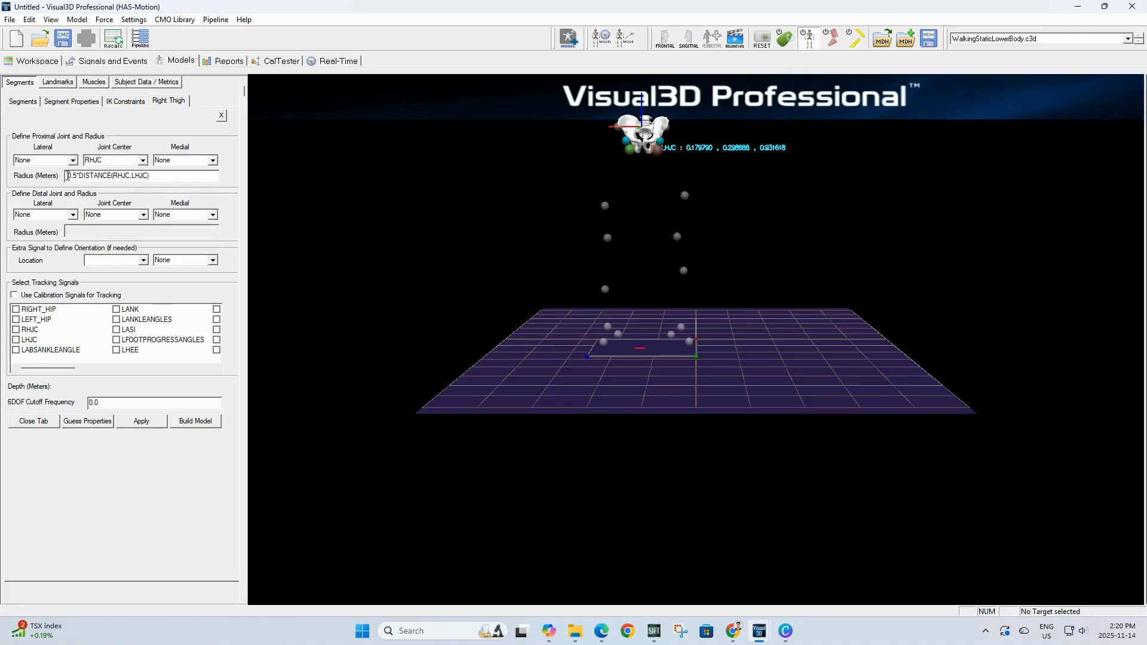
Step: Set the Right Thigh distal lateral marker to RKNE with radius 0.5*Knee_Width + MarkerRadius
{"action": "left_click", "coordinate": [46, 214]}
{"action": "type", "text": "RKNE"}
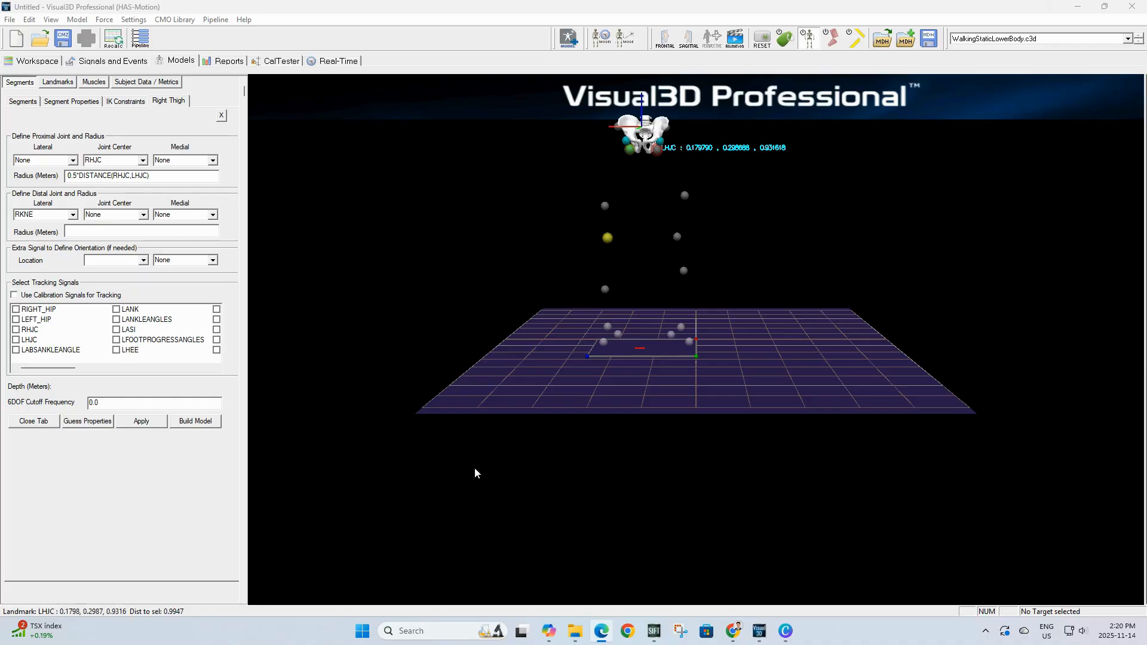
{"action": "left_click", "coordinate": [171, 233]}
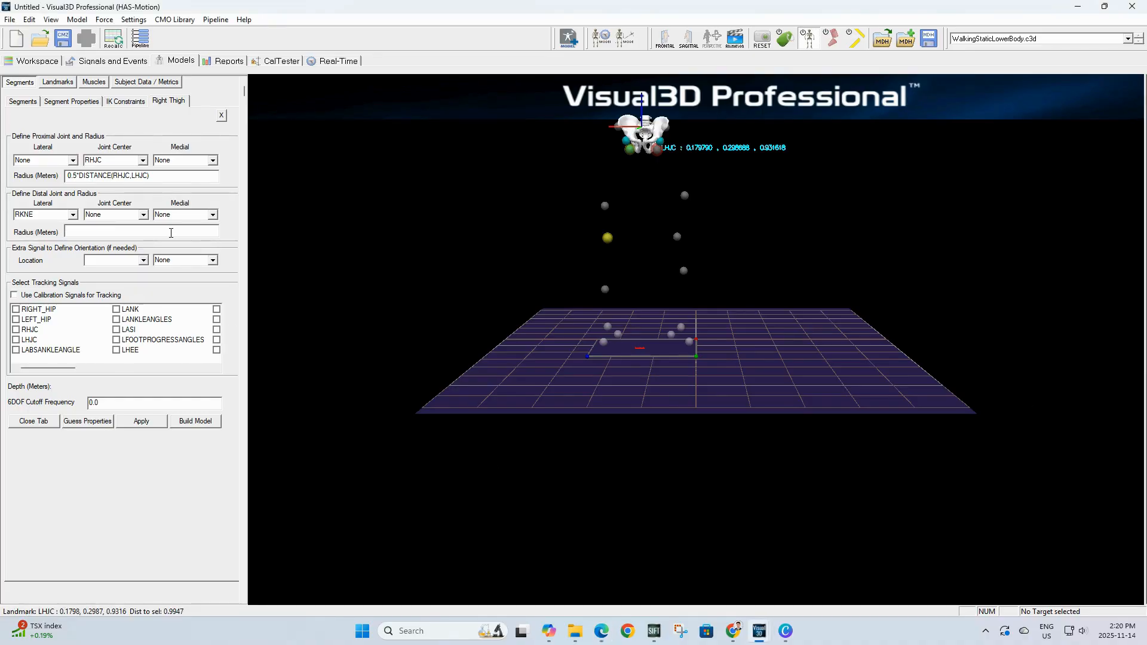
{"action": "type", "text": "0.5*Knee_Width + MarkerRadius"}
Step: Add RTHI as lateral orientation signal, use calibration signals for tracking, and apply the Right Thigh segment
{"action": "left_click", "coordinate": [136, 264]}
{"action": "left_click", "coordinate": [144, 261]}
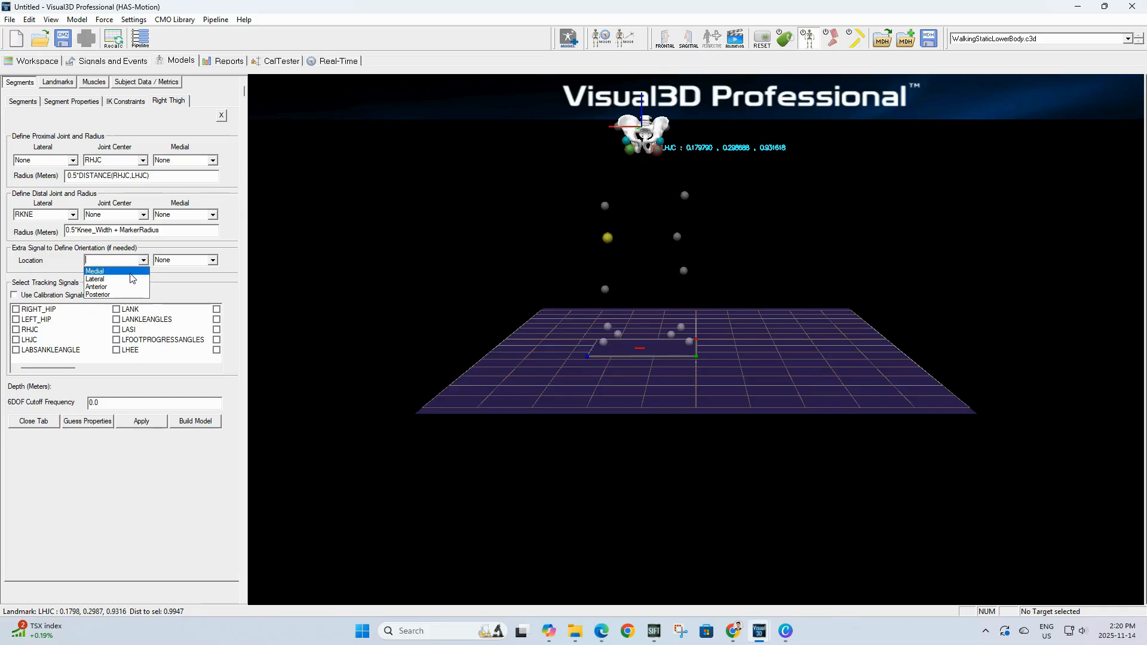
{"action": "left_click", "coordinate": [127, 279]}
{"action": "left_click", "coordinate": [187, 259]}
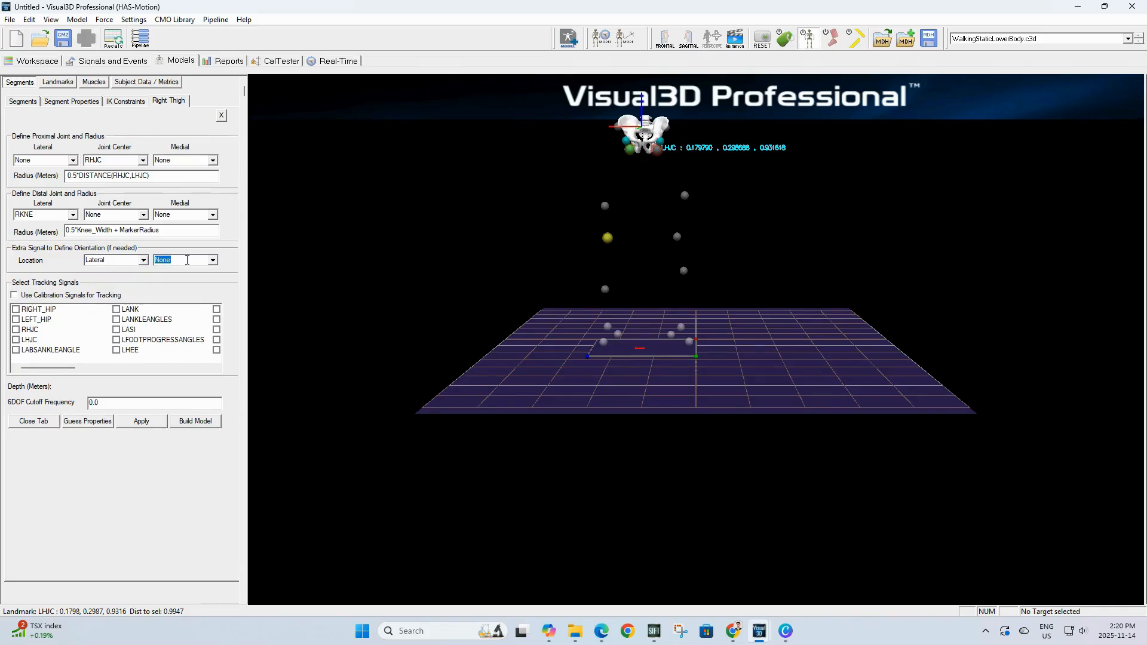
{"action": "type", "text": "RTHI"}
{"action": "left_click", "coordinate": [27, 297]}
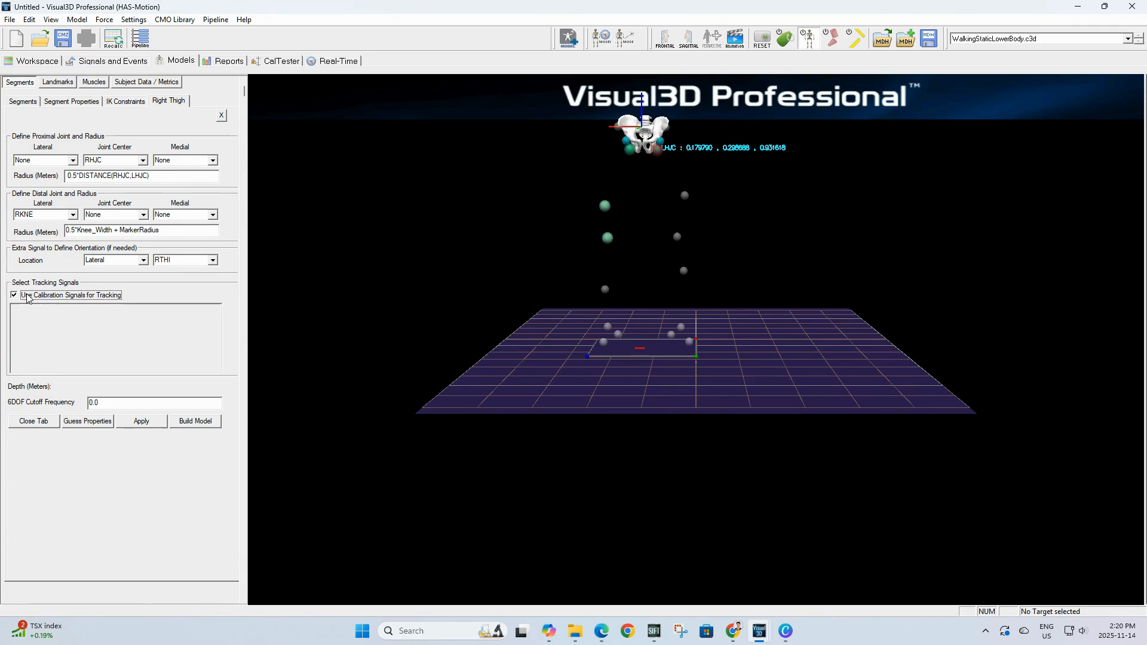
{"action": "left_click", "coordinate": [141, 421]}
{"action": "left_click", "coordinate": [34, 422]}
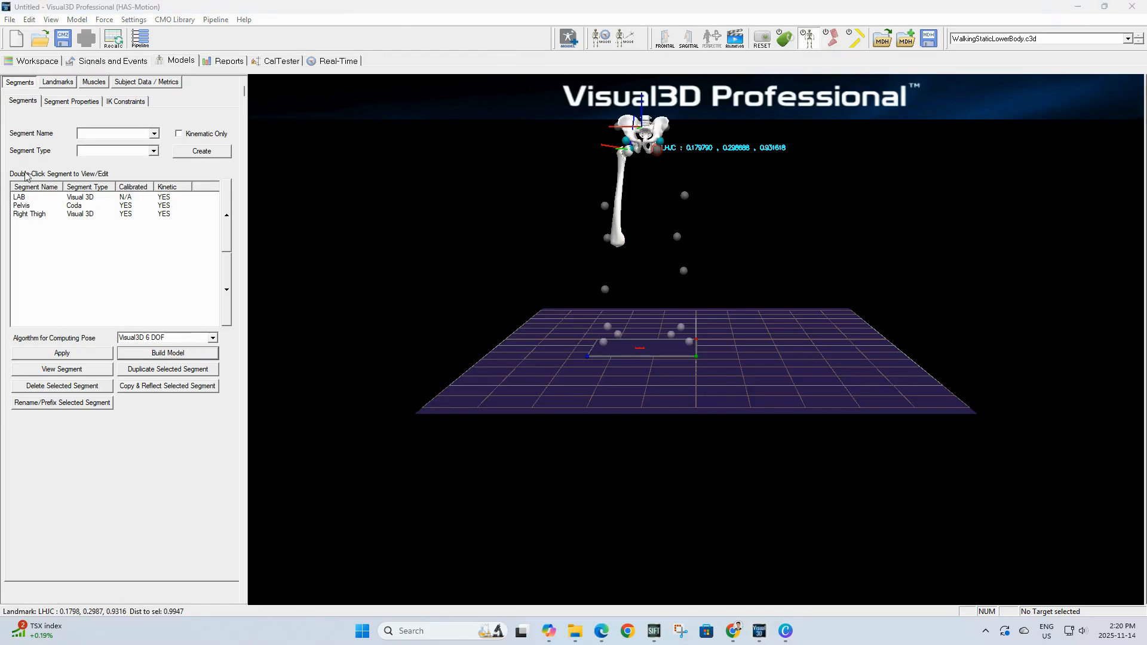
Step: Copy and reflect the Right Thigh segment to create the Left Thigh and apply it
{"action": "left_click", "coordinate": [44, 220]}
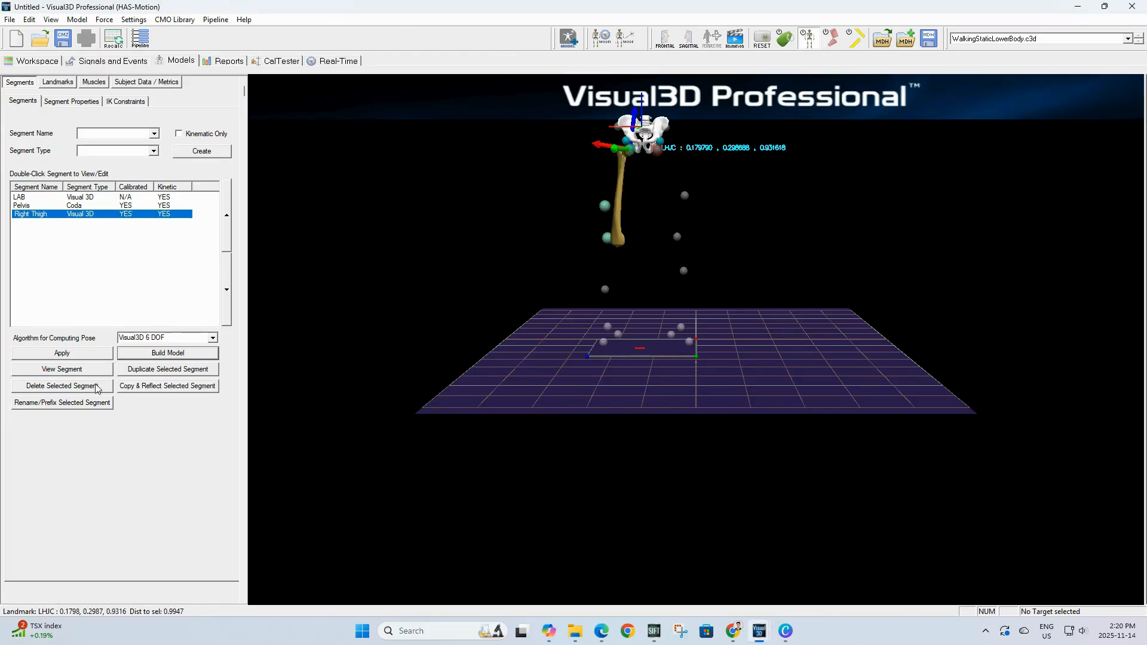
{"action": "left_click", "coordinate": [152, 387]}
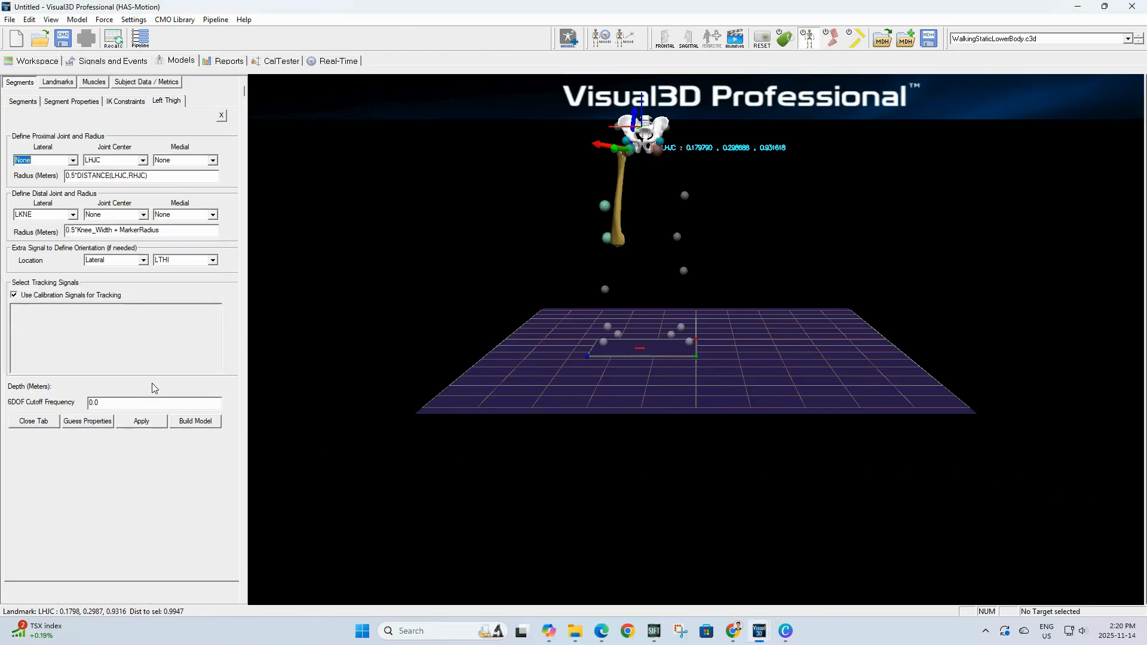
{"action": "left_click", "coordinate": [138, 421]}
{"action": "left_click", "coordinate": [37, 425]}
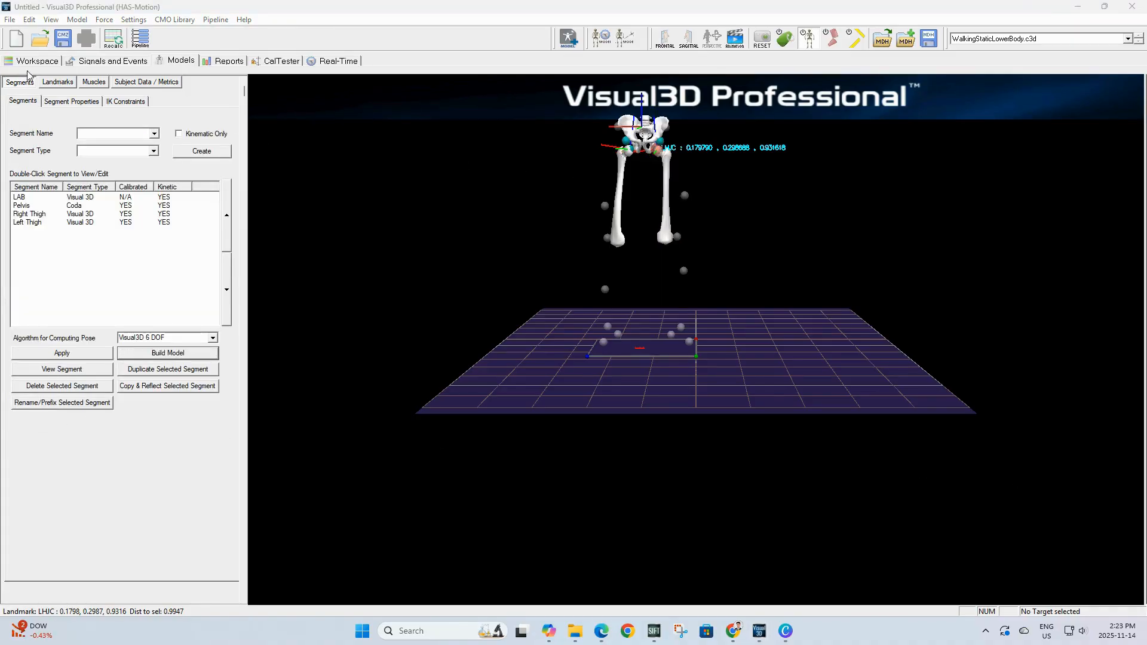
Step: Create landmark RKJC in the Right Thigh coordinate system with AXIAL offset -1.0, offset by percent
{"action": "left_click", "coordinate": [55, 83]}
{"action": "left_click", "coordinate": [49, 323]}
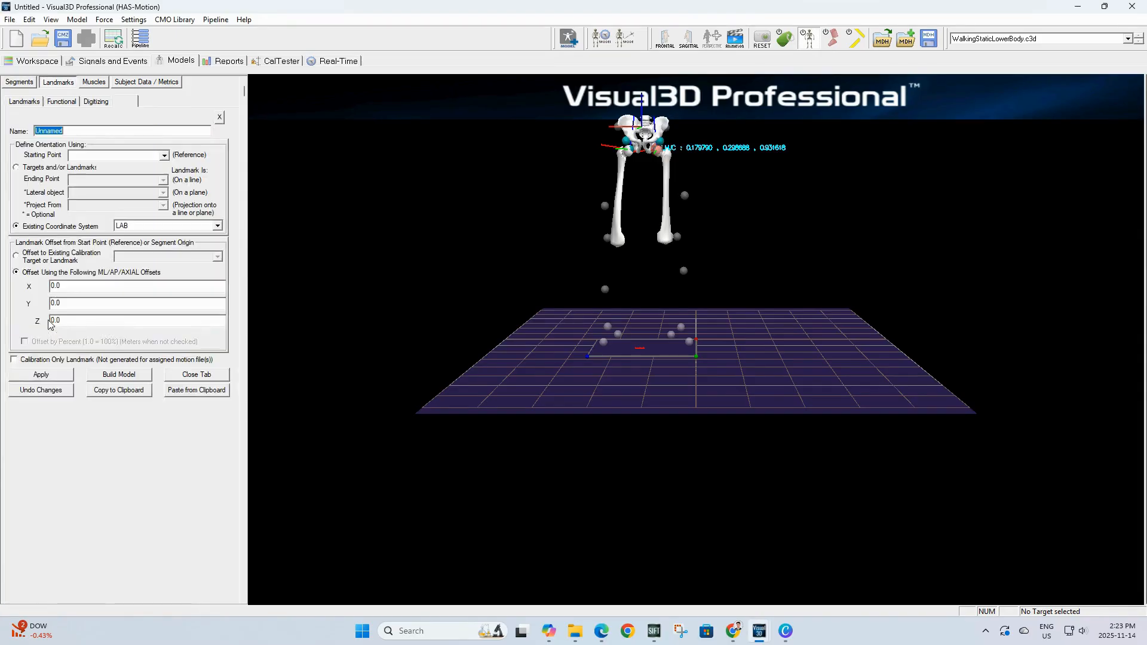
{"action": "type", "text": "RKJC"}
{"action": "left_click", "coordinate": [167, 229]}
{"action": "left_click", "coordinate": [162, 256]}
{"action": "left_click_drag", "start_coordinate": [97, 320], "coordinate": [31, 326]}
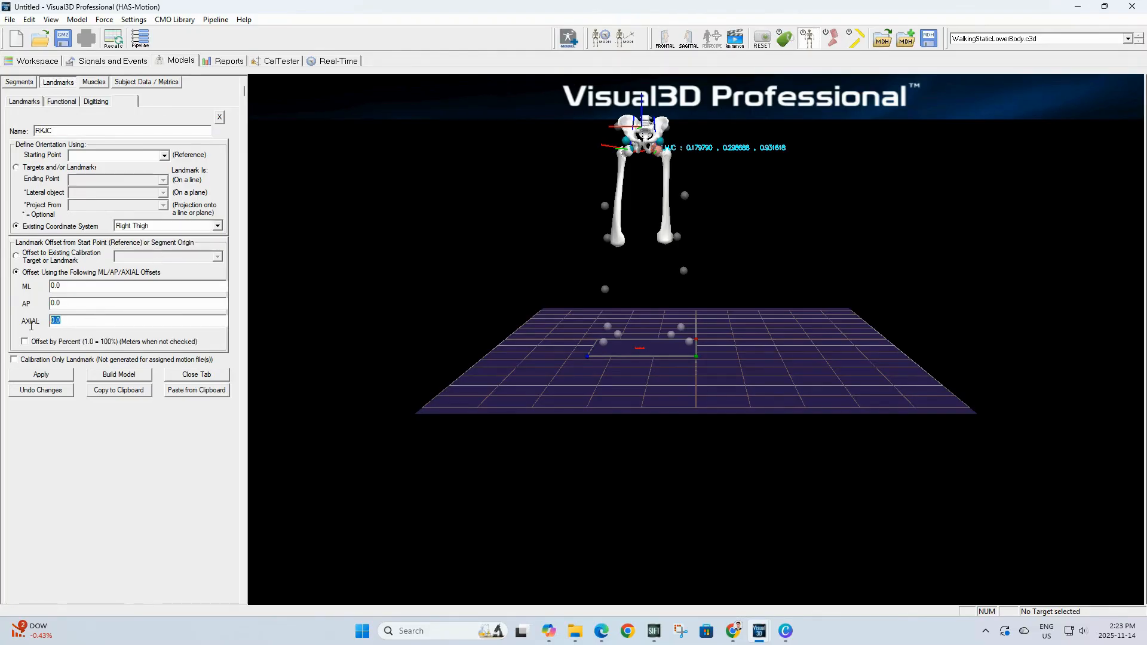
{"action": "type", "text": "-1."}
{"action": "left_click", "coordinate": [24, 341]}
{"action": "left_click", "coordinate": [41, 374]}
{"action": "left_click", "coordinate": [188, 376]}
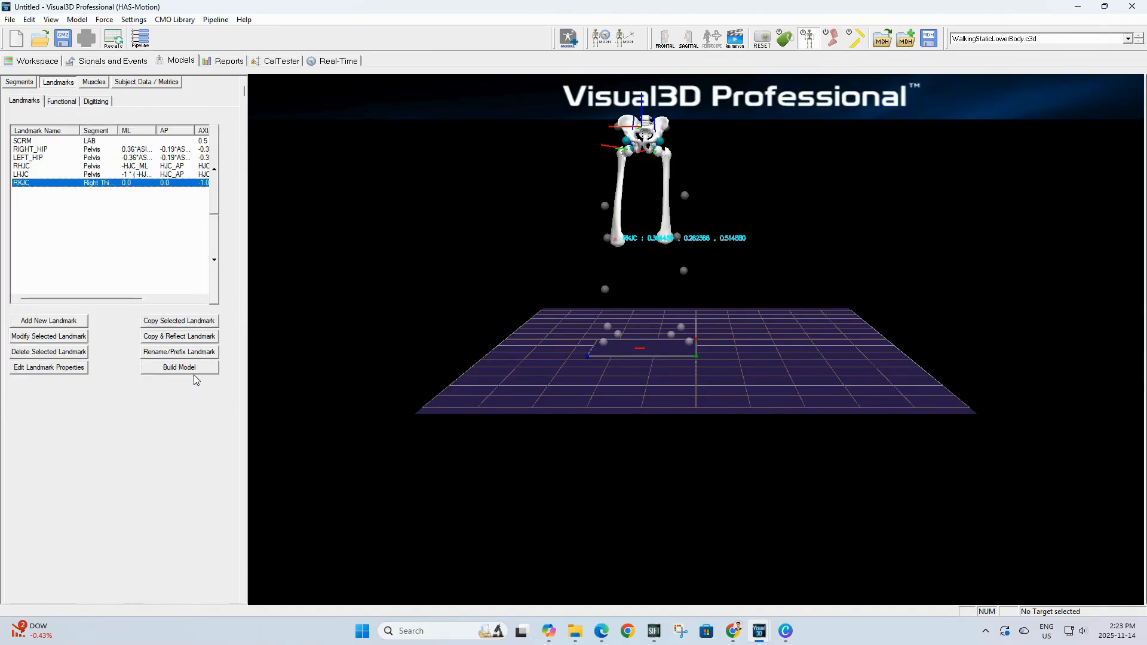
Step: Copy and reflect the RKJC landmark to create LKJC in the Left Thigh and apply it
{"action": "left_click", "coordinate": [170, 337]}
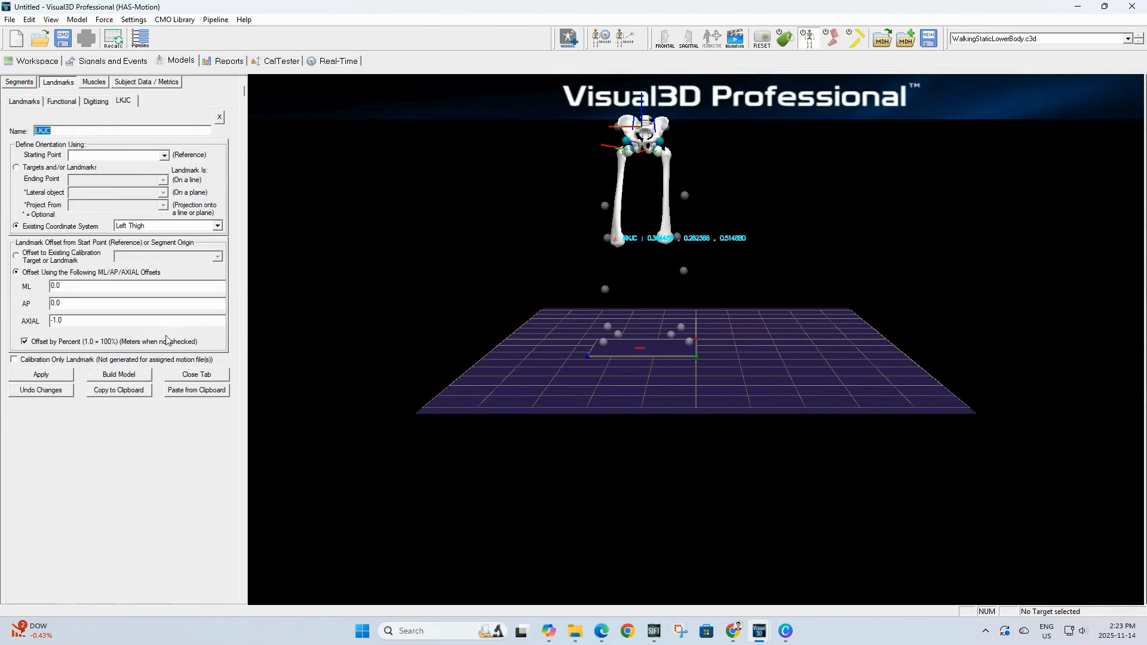
{"action": "left_click", "coordinate": [24, 375]}
{"action": "left_click", "coordinate": [170, 373]}
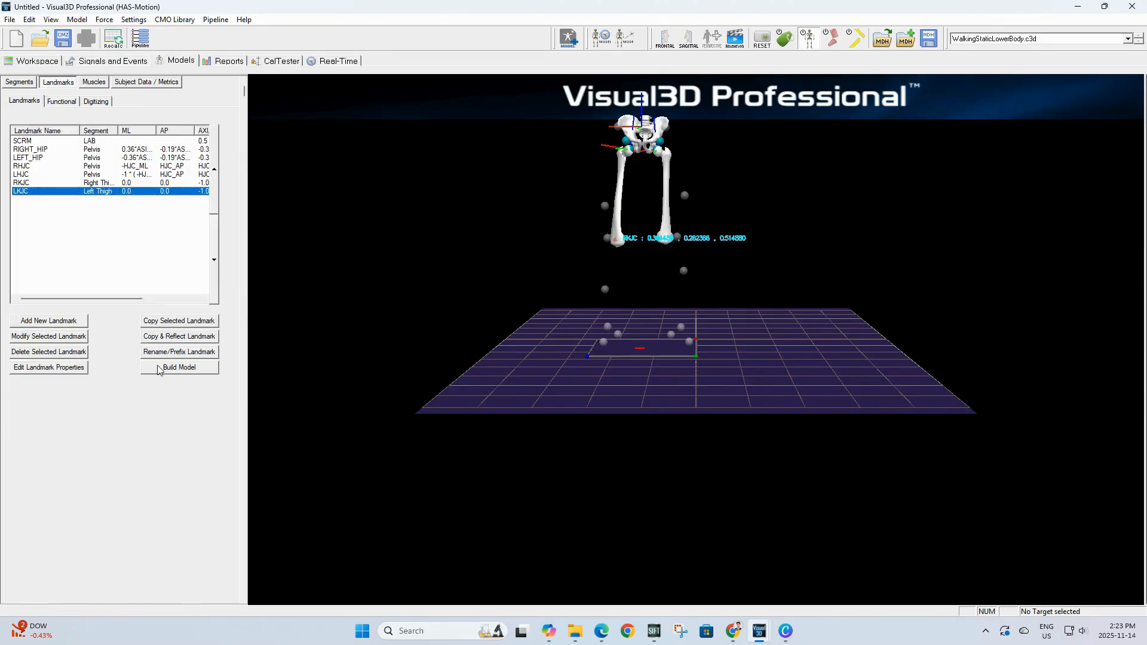
Step: Create a new segment named Right Shank
{"action": "left_click", "coordinate": [19, 83]}
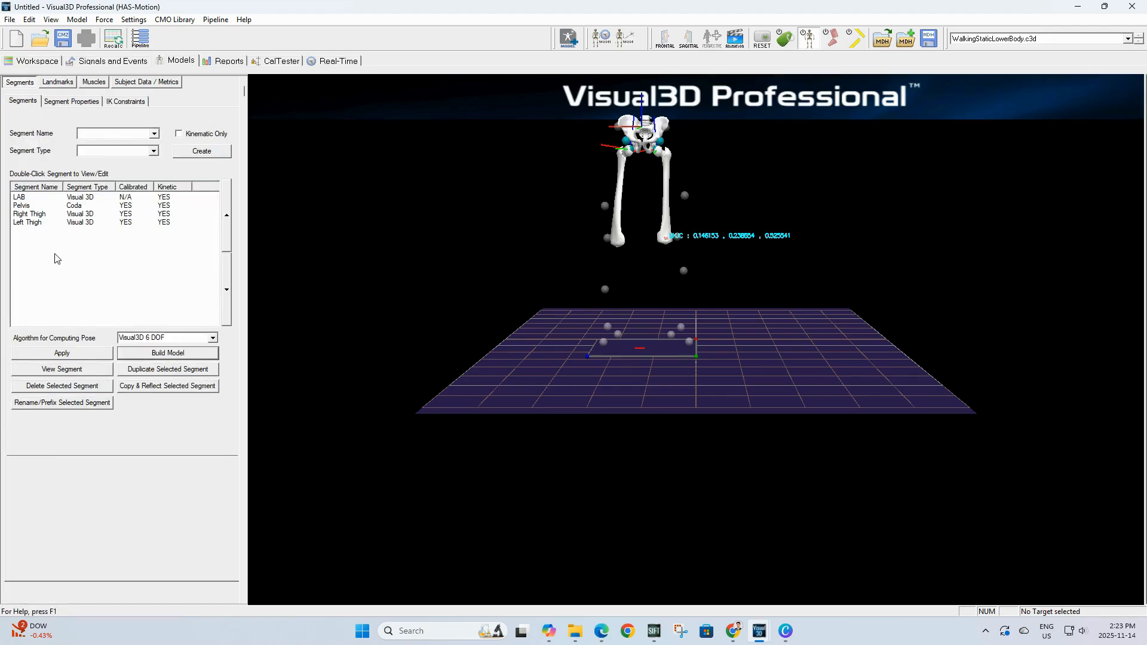
{"action": "left_click", "coordinate": [100, 135]}
{"action": "type", "text": "Right Shank"}
{"action": "left_click", "coordinate": [202, 150]}
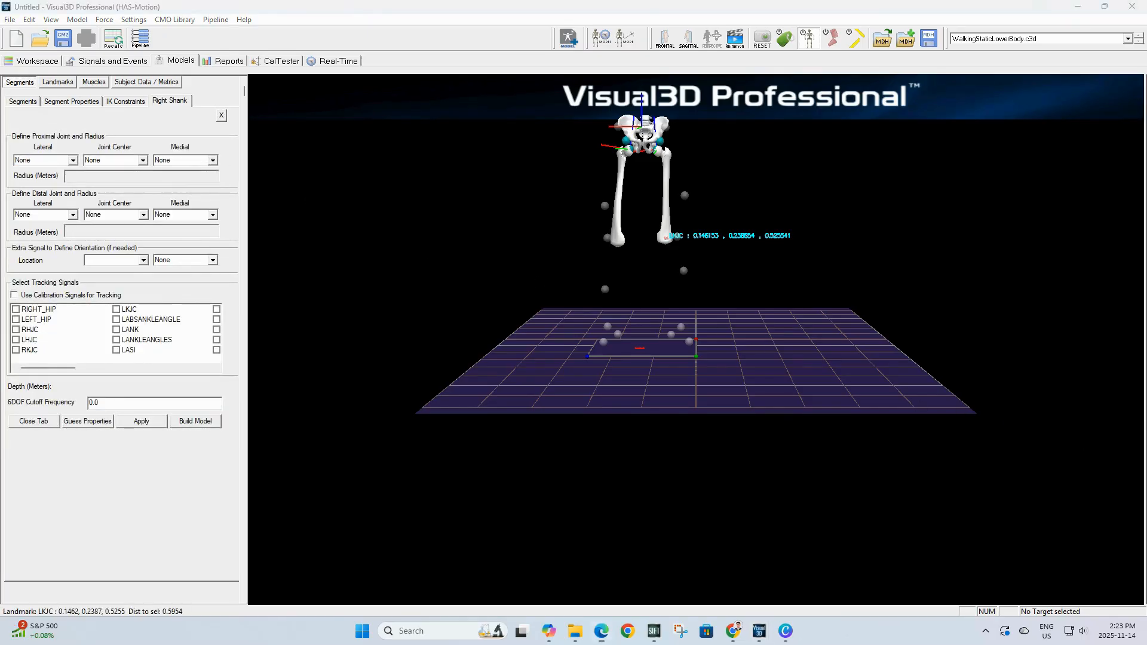
Step: Set the Right Shank's proximal joint with lateral marker RKNE and joint center RKJC
{"action": "left_click", "coordinate": [42, 160]}
{"action": "type", "text": "RKNE"}
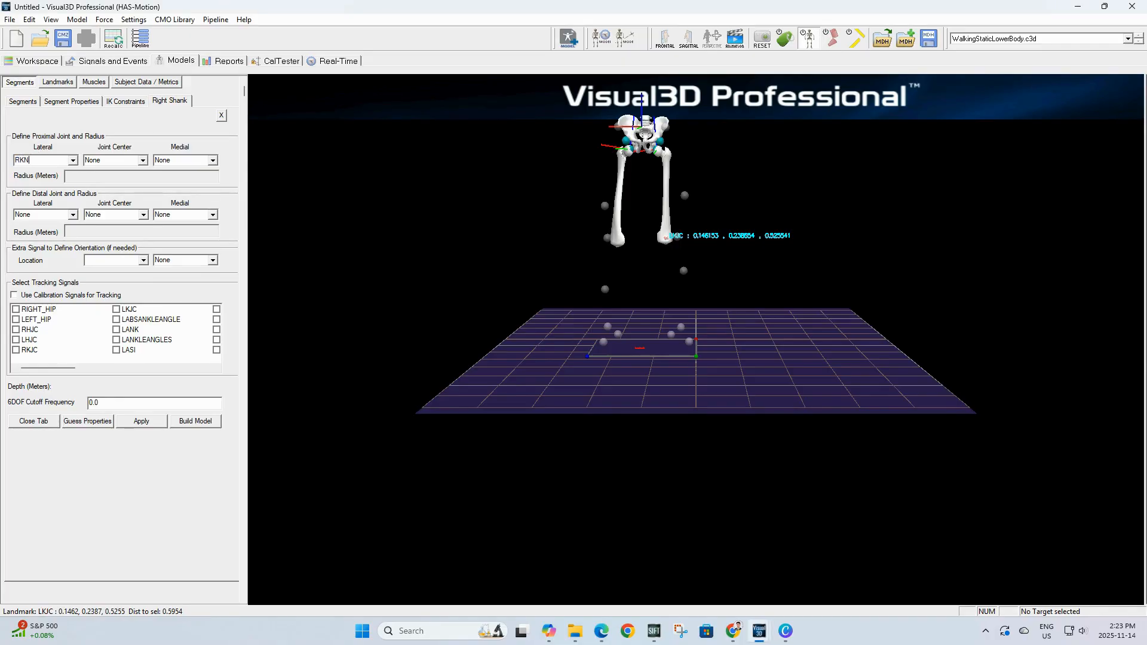
{"action": "key", "text": "Return"}
{"action": "key", "text": "Tab"}
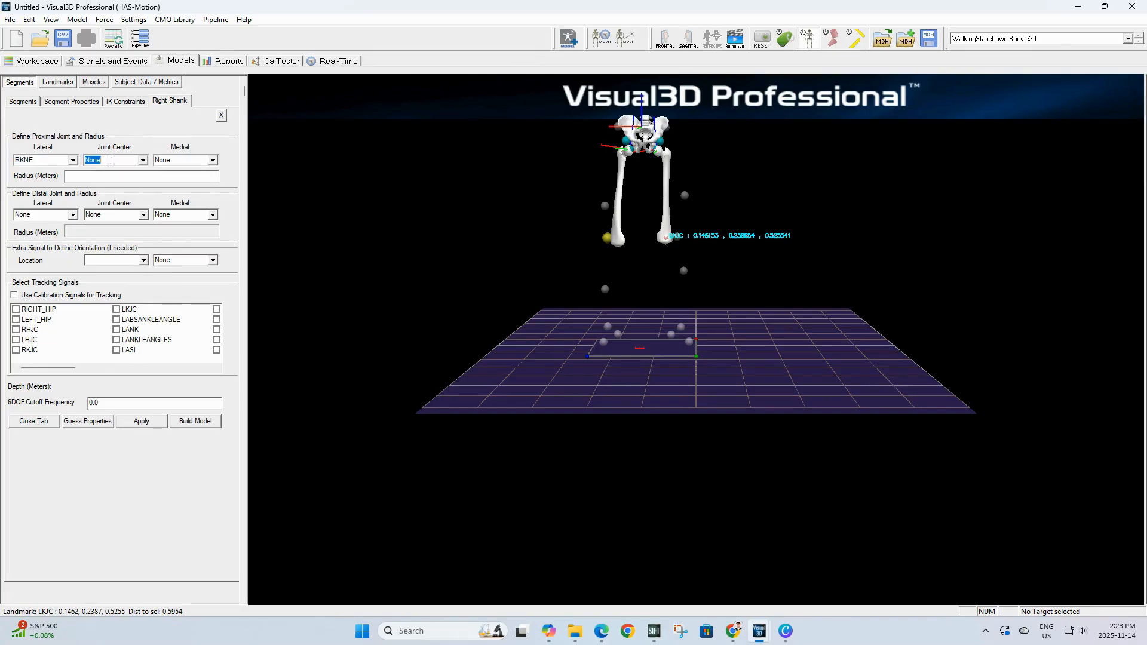
{"action": "type", "text": "RKJ"}
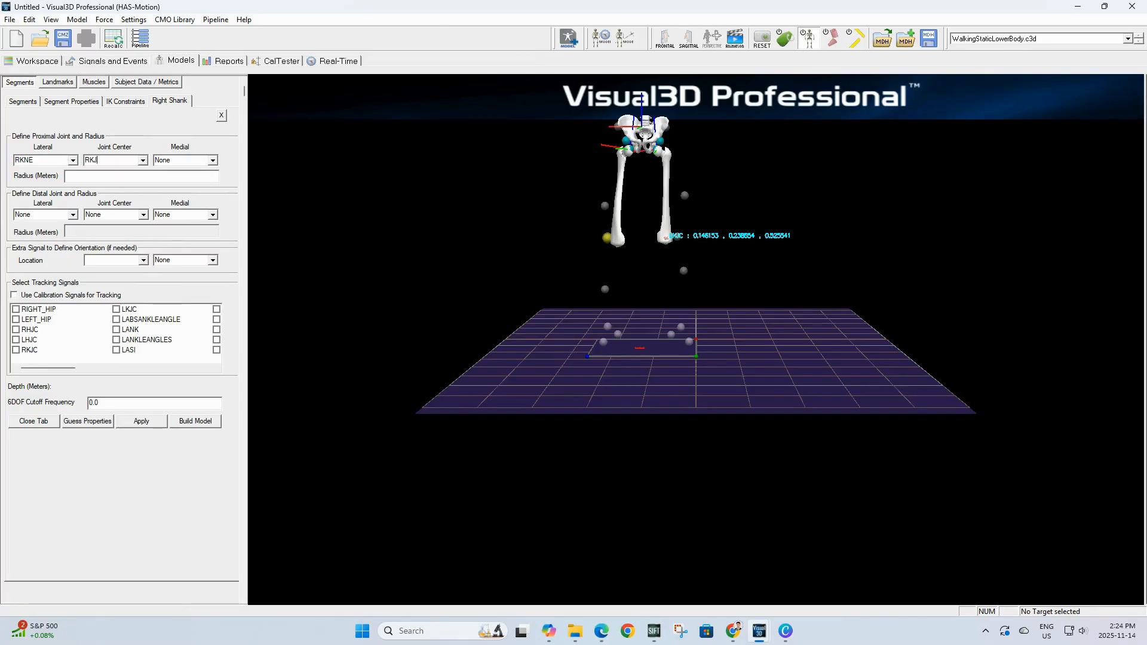
{"action": "type", "text": "C"}
{"action": "key", "text": "Return"}
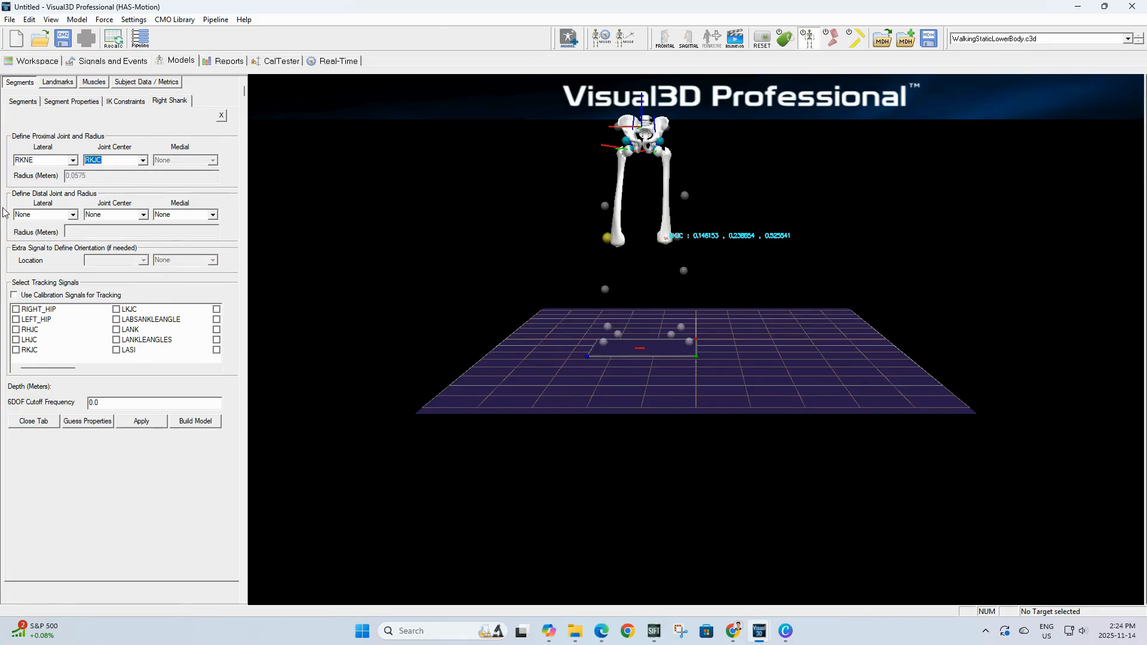
Step: Set the Right Shank's distal lateral marker to RANK with radius 0.5*Ankle_Width + MarkerRadius
{"action": "left_click", "coordinate": [24, 214]}
{"action": "type", "text": "RANK"}
{"action": "key", "text": "Return"}
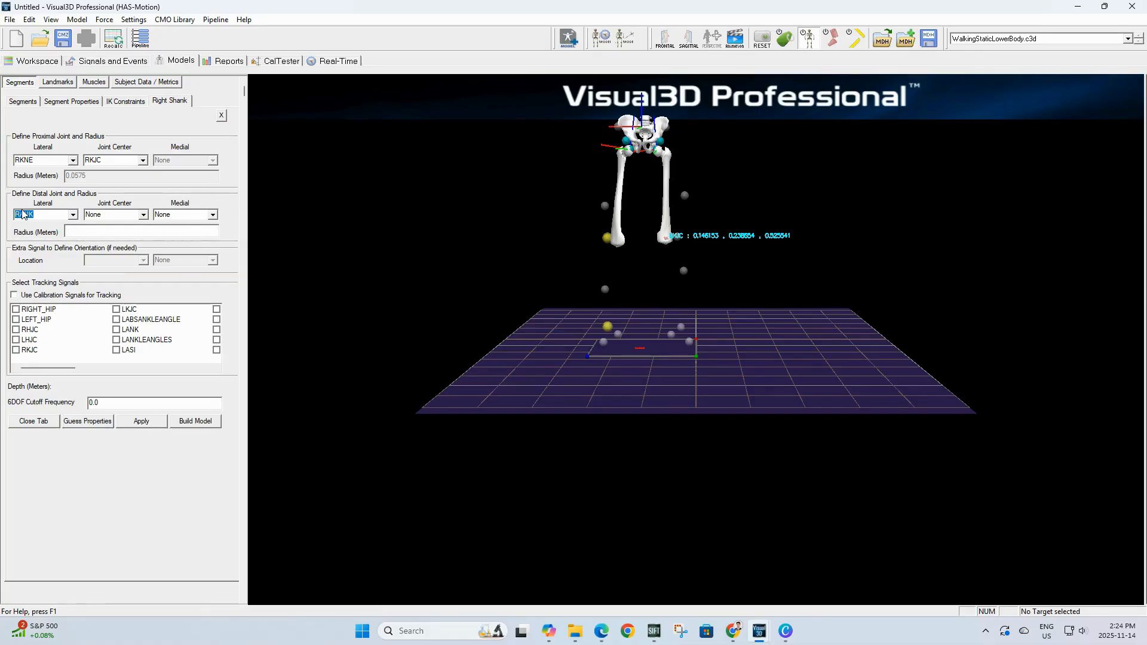
{"action": "left_click", "coordinate": [133, 233]}
{"action": "type", "text": "0.5*Ankle_Width + MarkerRadius"}
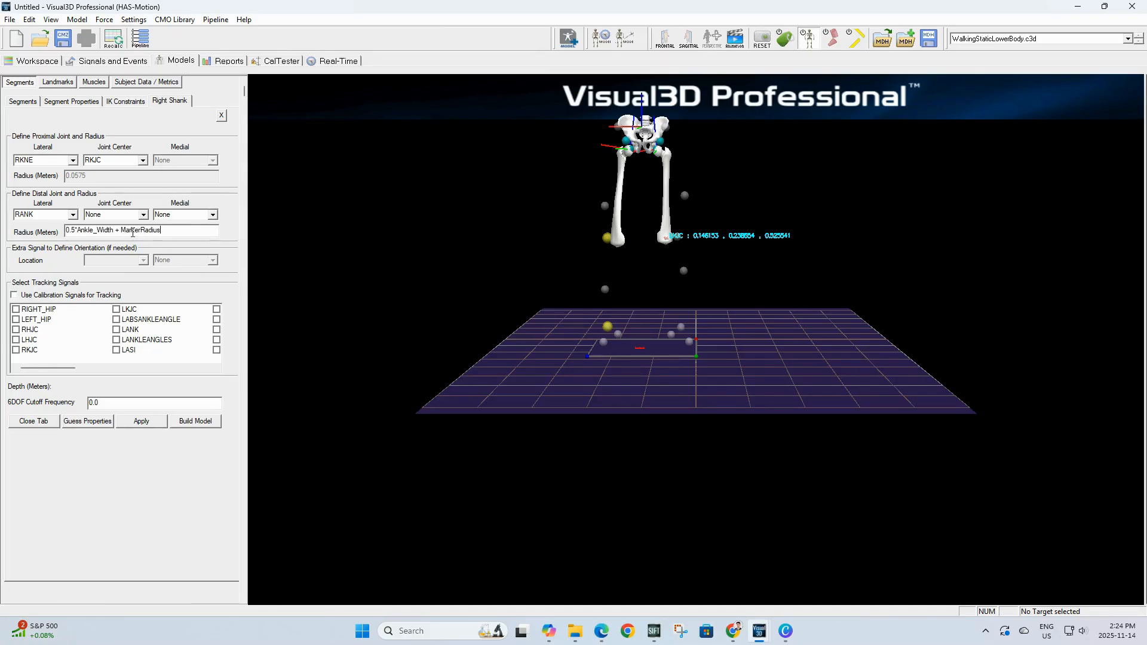
Step: Enable calibration signals for tracking on the Right Shank, apply, and close its tab
{"action": "left_click", "coordinate": [46, 295]}
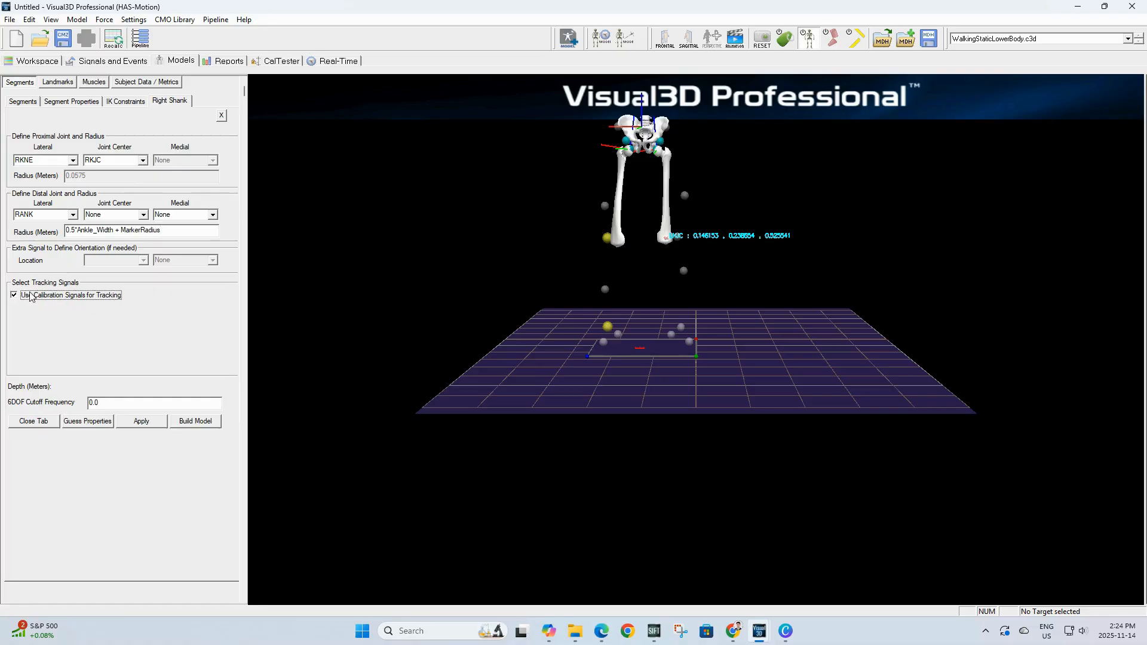
{"action": "left_click", "coordinate": [132, 425]}
{"action": "left_click", "coordinate": [34, 421]}
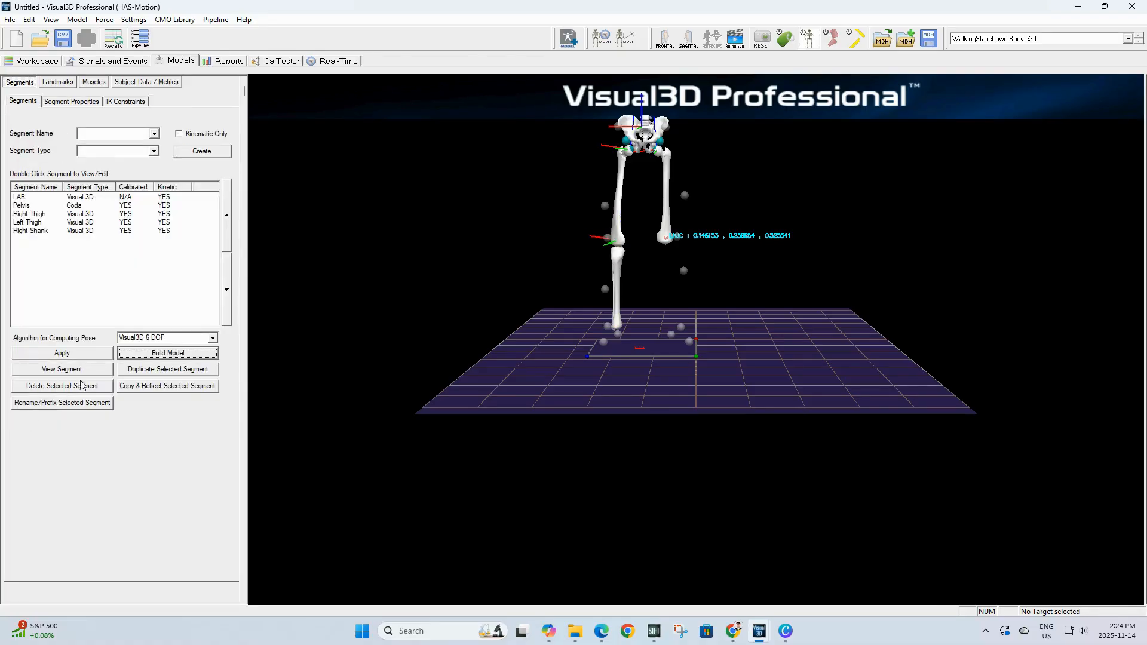
Step: Copy and reflect the Right Shank segment to create the Left Shank and apply it
{"action": "left_click", "coordinate": [39, 233]}
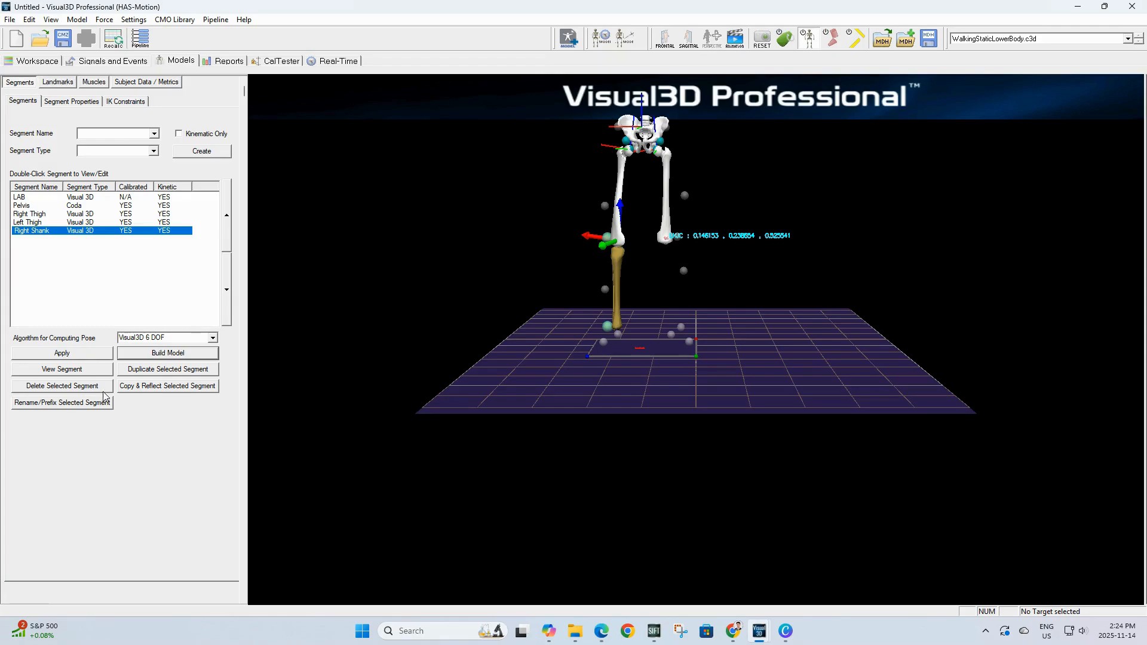
{"action": "left_click", "coordinate": [145, 386]}
{"action": "left_click", "coordinate": [145, 421]}
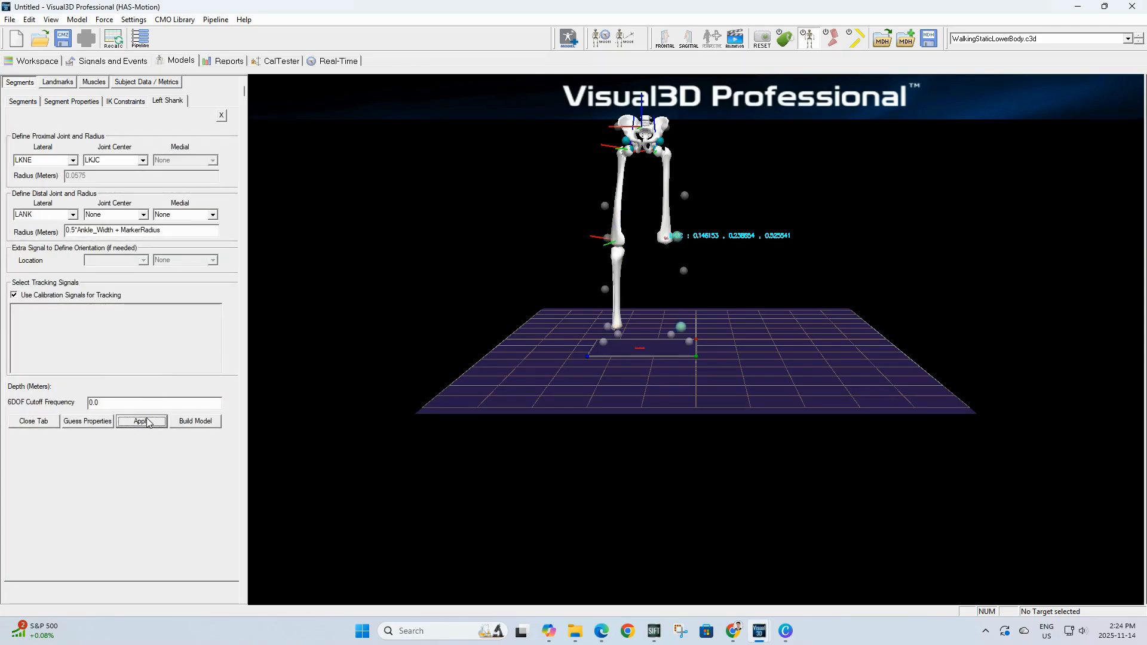
{"action": "left_click", "coordinate": [33, 421]}
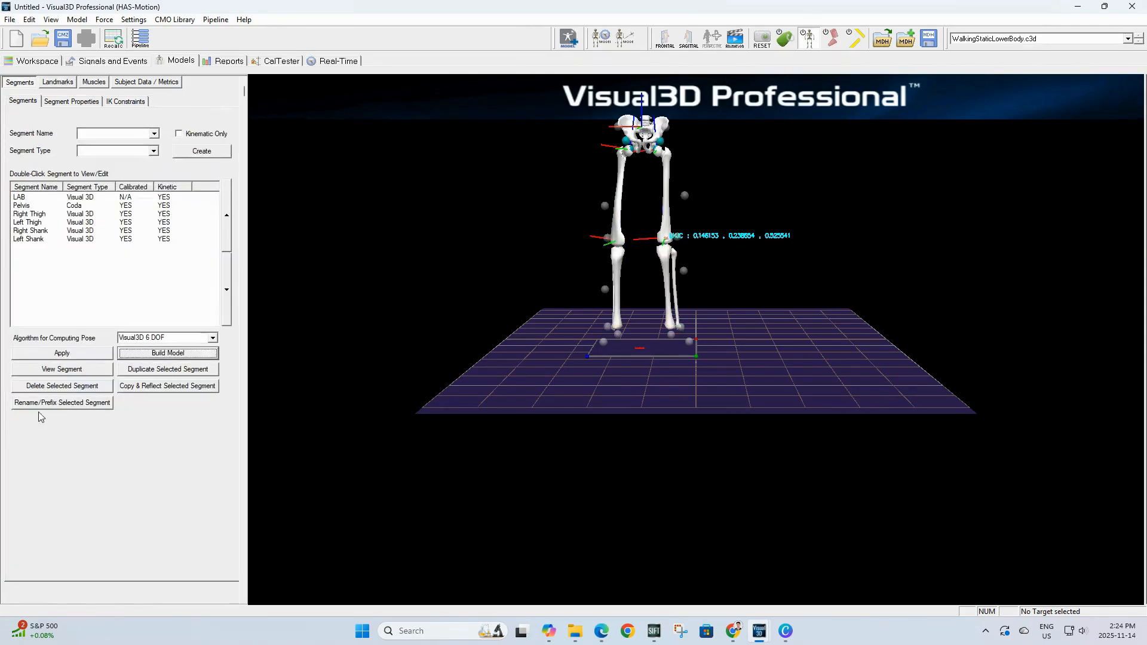
Step: Create landmark RAJC in the Right Shank coordinate system with AXIAL offset -1.0, offset by percent
{"action": "left_click_drag", "start_coordinate": [667, 240], "coordinate": [667, 244]}
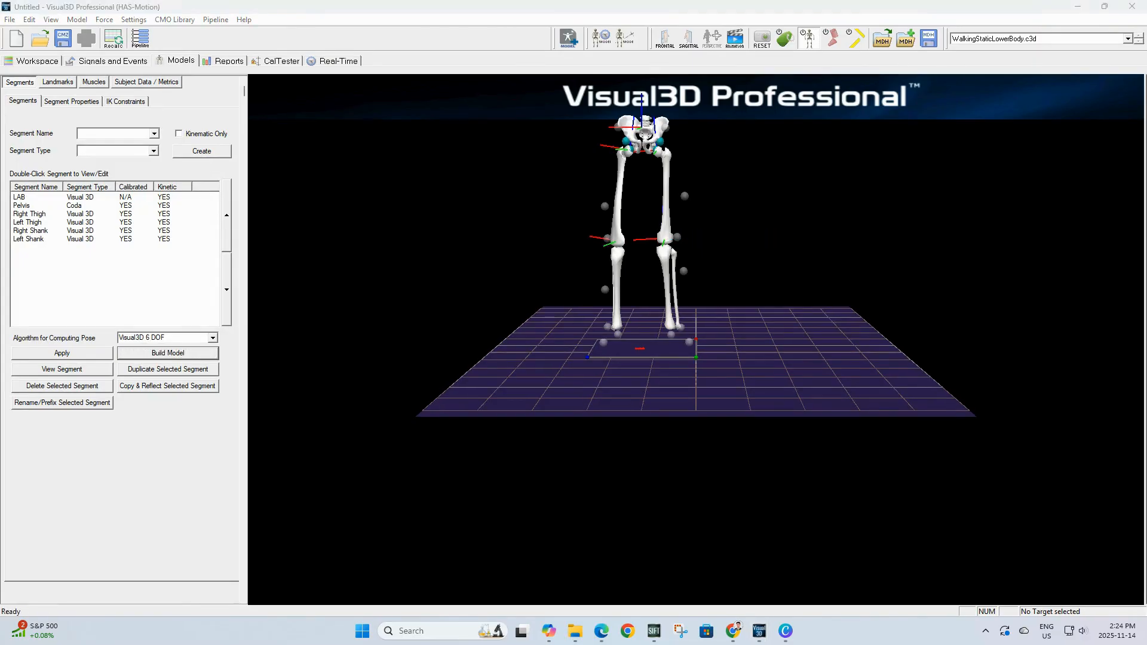
{"action": "left_click", "coordinate": [66, 82]}
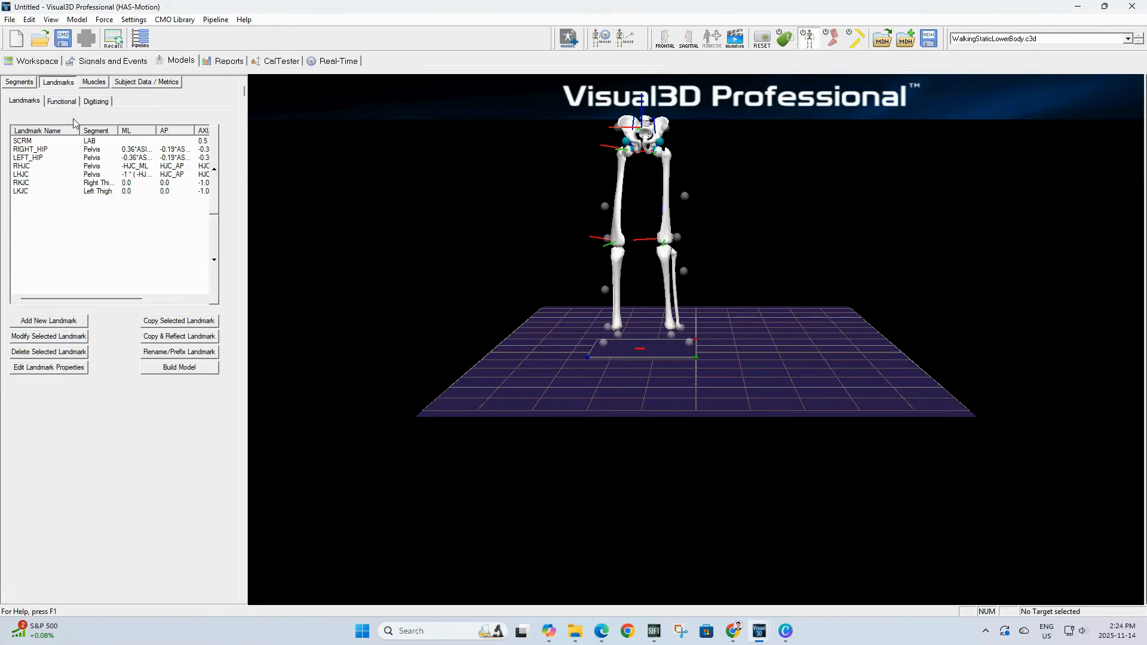
{"action": "left_click", "coordinate": [60, 318]}
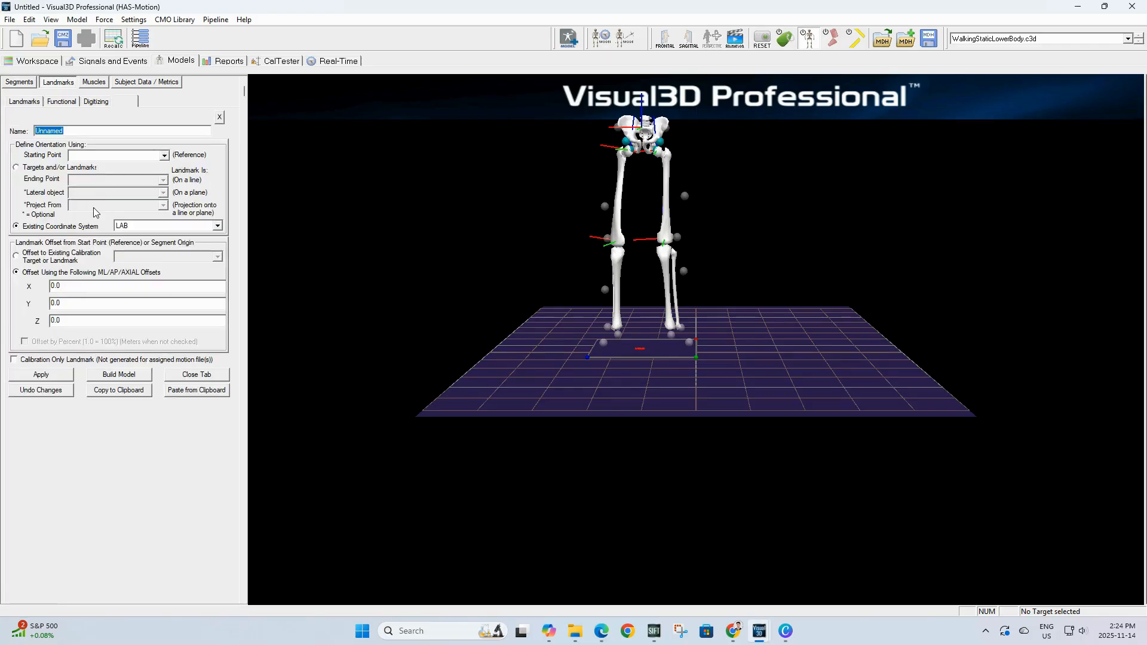
{"action": "type", "text": "RAJC"}
{"action": "left_click", "coordinate": [217, 227]}
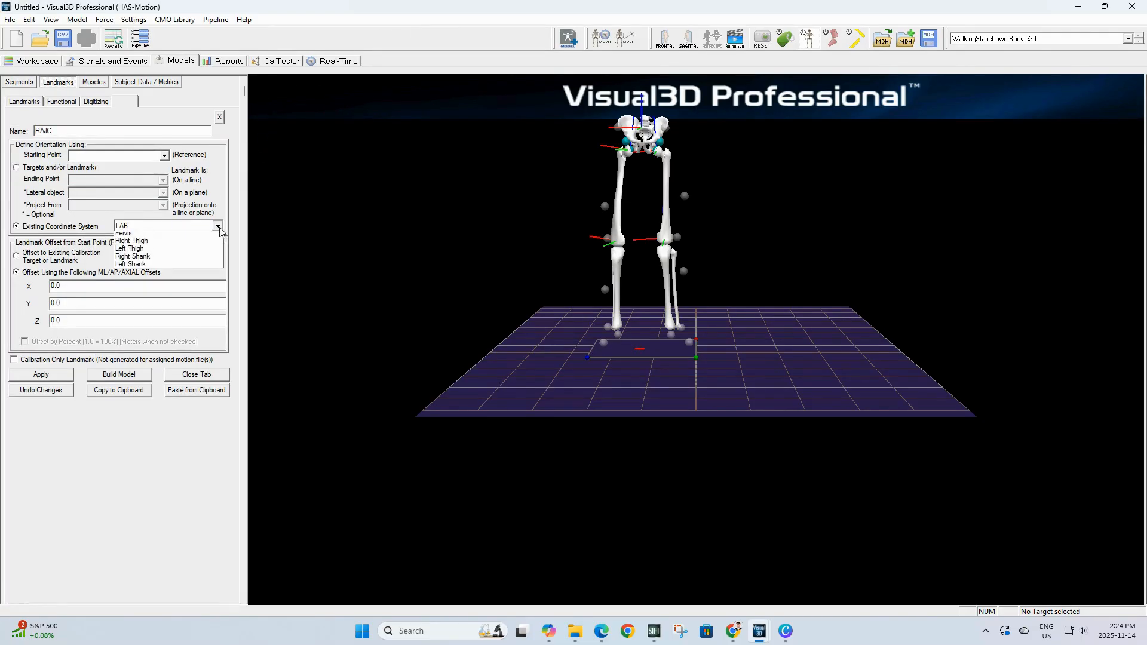
{"action": "left_click", "coordinate": [140, 256]}
{"action": "left_click", "coordinate": [89, 321]}
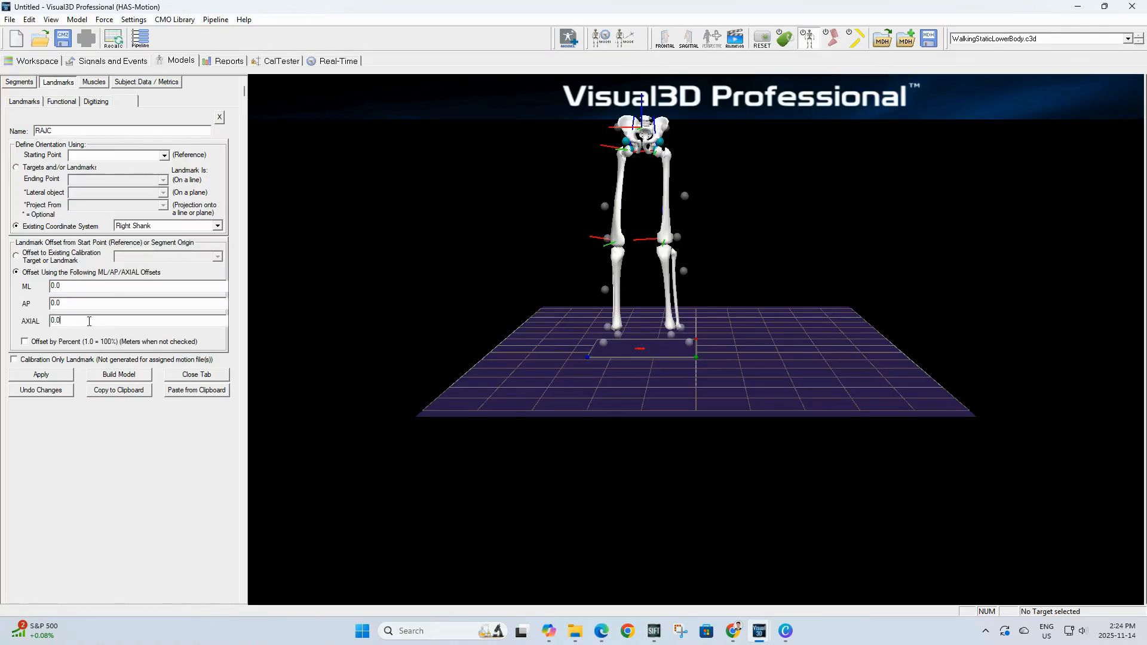
{"action": "left_click_drag", "start_coordinate": [32, 326], "coordinate": [25, 330]}
{"action": "type", "text": "-1"}
{"action": "left_click", "coordinate": [69, 343]}
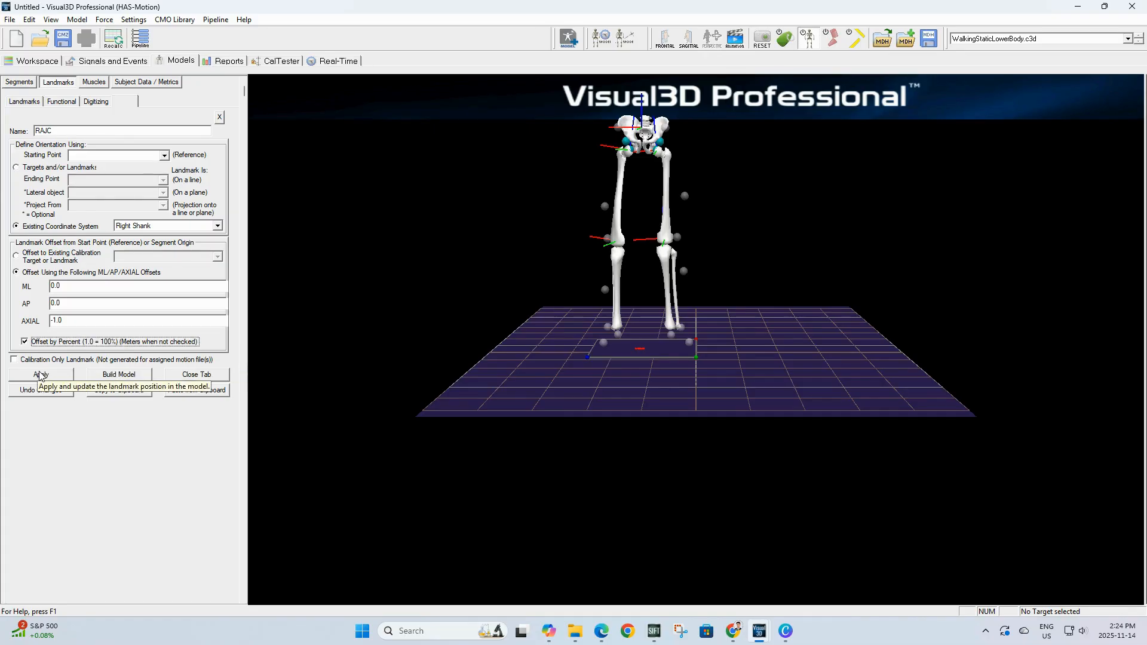
{"action": "left_click", "coordinate": [41, 375]}
{"action": "left_click", "coordinate": [179, 377]}
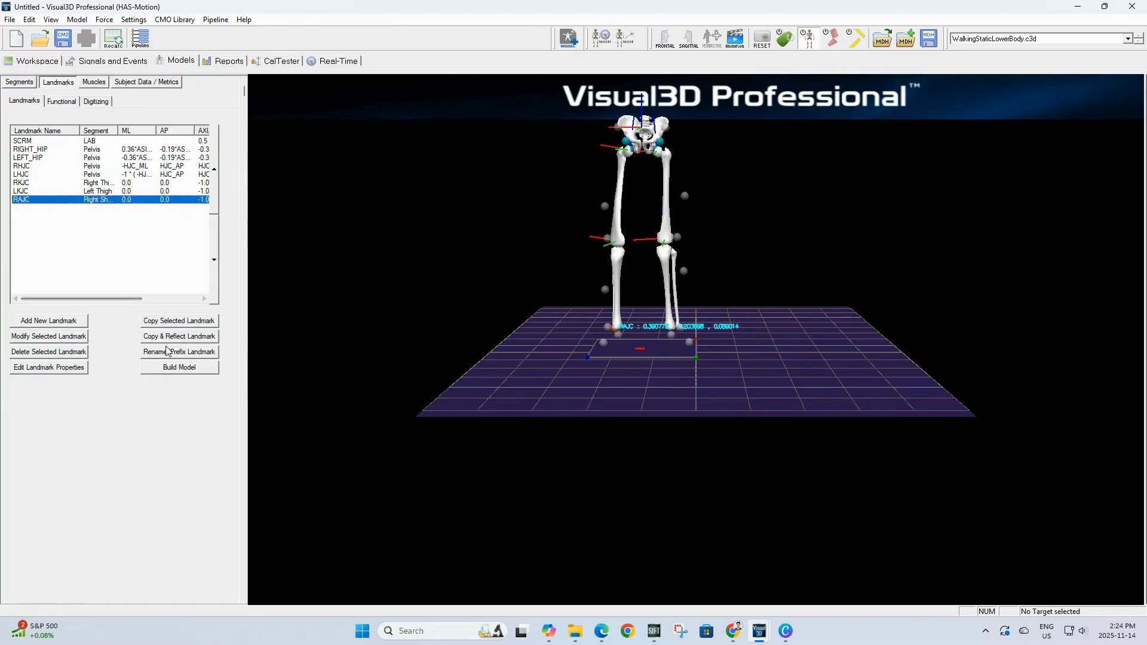
Step: Copy and reflect the RAJC landmark to create LAJC in the Left Shank and apply it
{"action": "left_click", "coordinate": [170, 336]}
{"action": "left_click", "coordinate": [31, 380]}
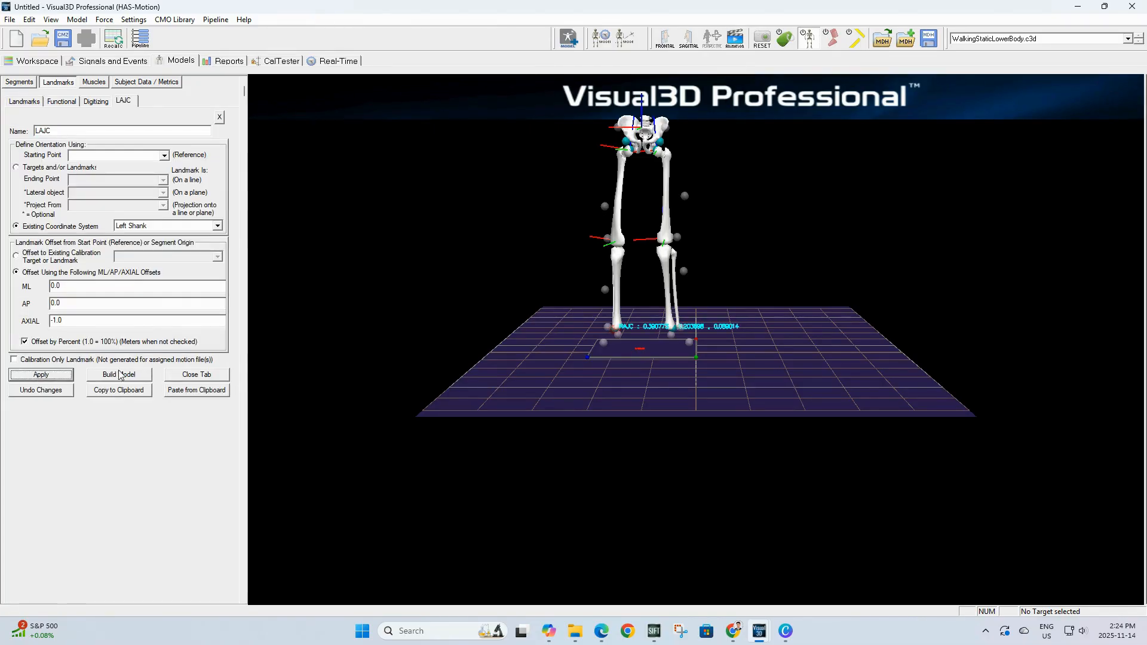
{"action": "left_click", "coordinate": [179, 374]}
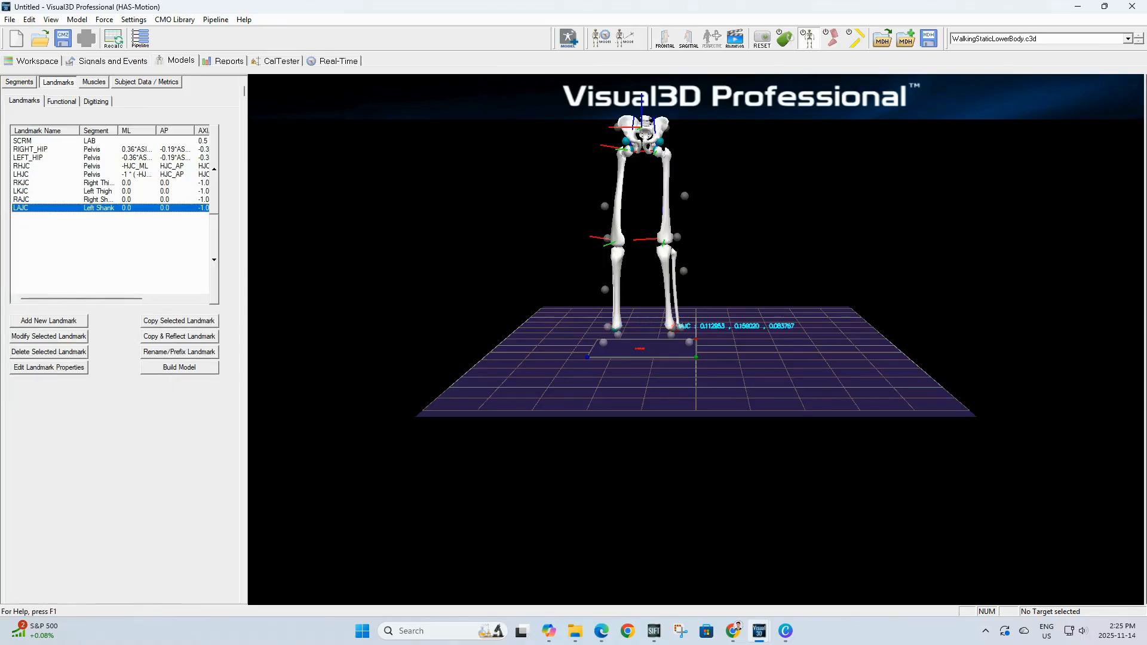
Step: Create calibration-only landmark R_TOE_Z starting at RTOE in the LAB coordinate system with Z offset -0.1
{"action": "left_click", "coordinate": [66, 326]}
{"action": "type", "text": "R_TOE_Z"}
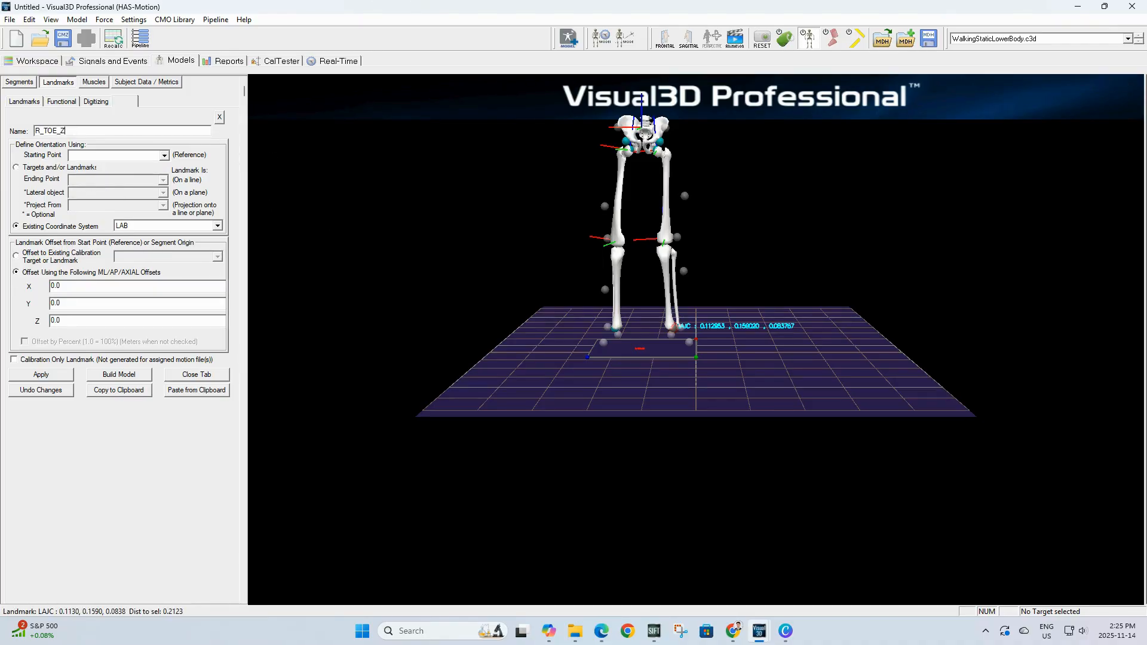
{"action": "left_click", "coordinate": [117, 156]}
{"action": "type", "text": "RTOE"}
{"action": "left_click_drag", "start_coordinate": [60, 320], "coordinate": [47, 318]}
{"action": "type", "text": "-"}
{"action": "left_click", "coordinate": [30, 360]}
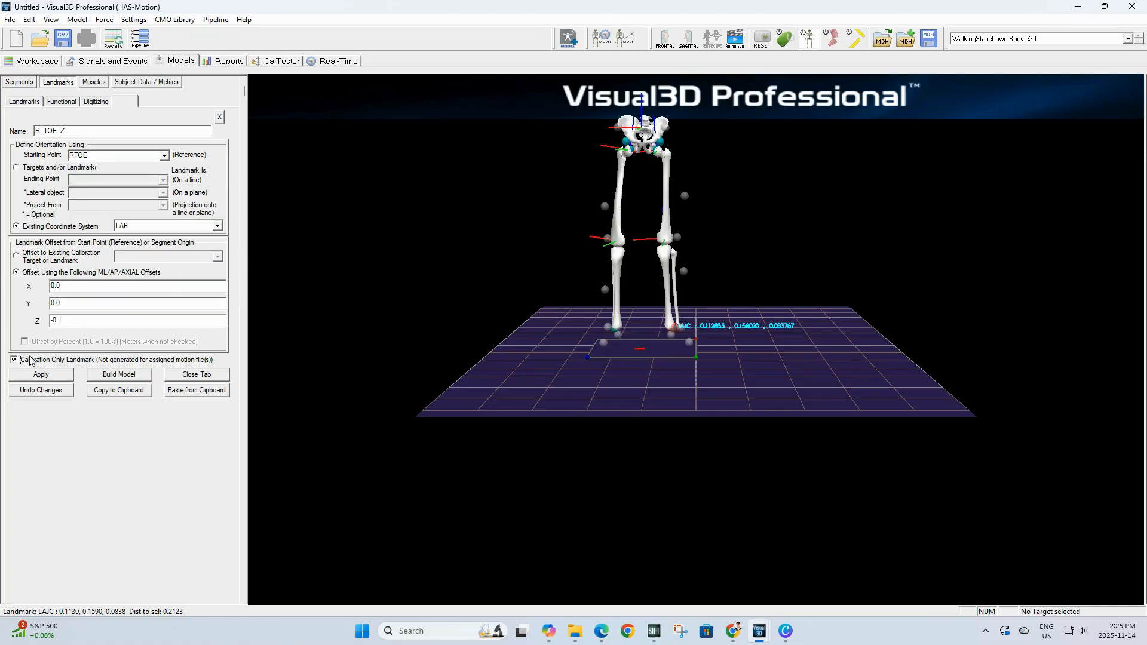
{"action": "left_click", "coordinate": [59, 374]}
{"action": "left_click", "coordinate": [208, 377]}
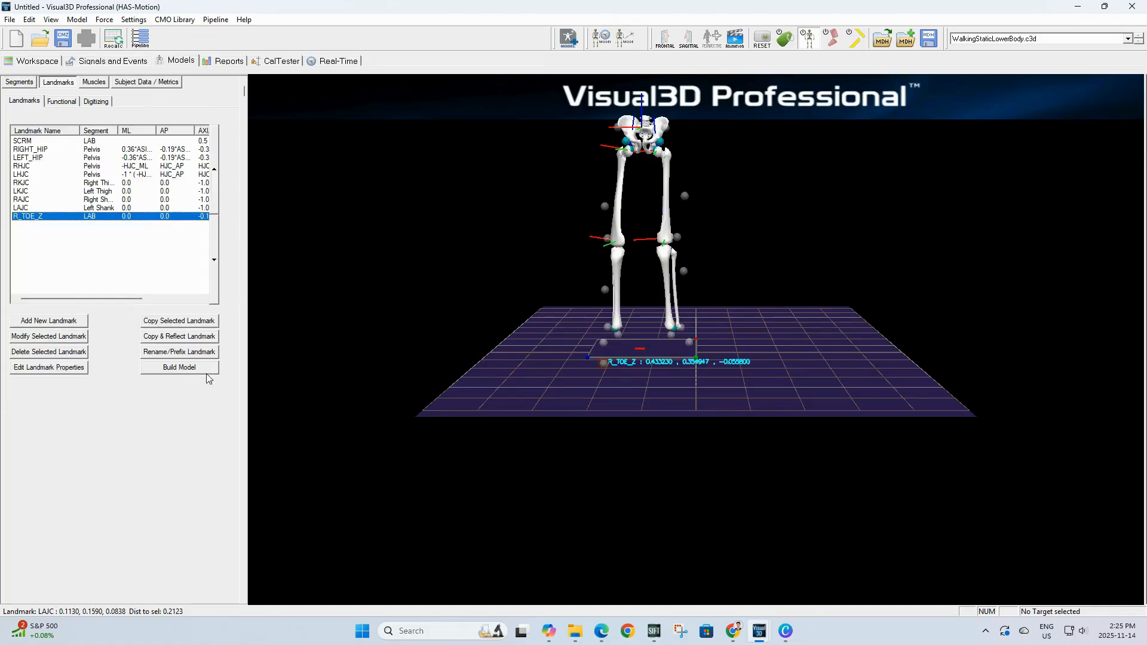
Step: Copy and reflect the R_TOE_Z landmark to create L_TOE_Z and apply it
{"action": "left_click", "coordinate": [177, 336]}
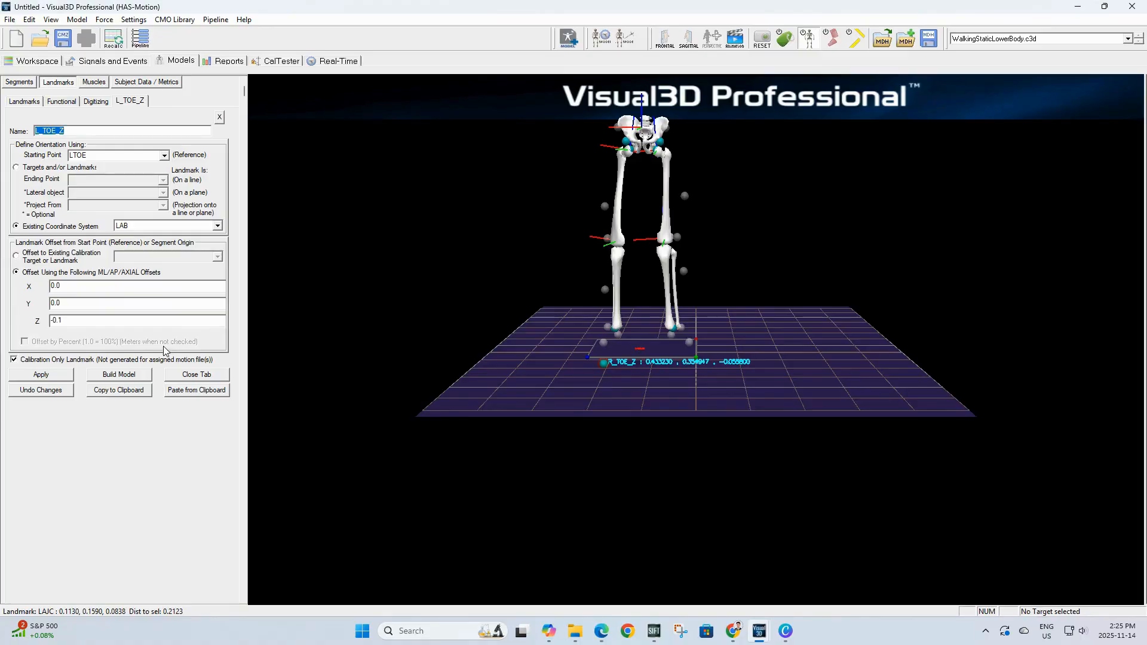
{"action": "left_click", "coordinate": [29, 374]}
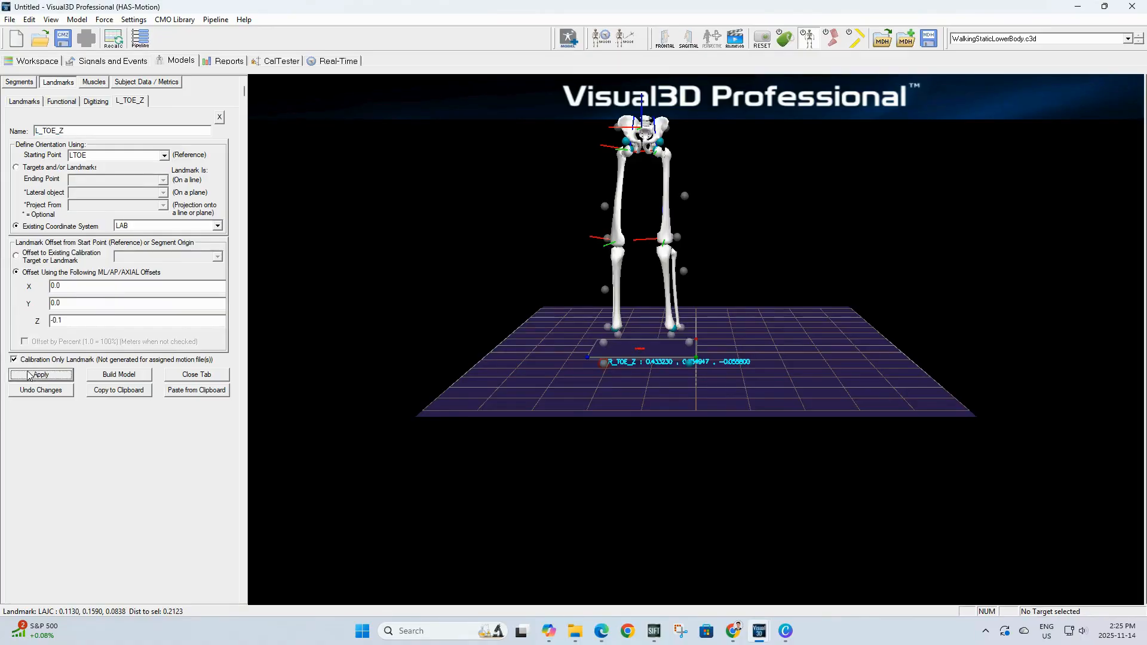
{"action": "left_click", "coordinate": [184, 374]}
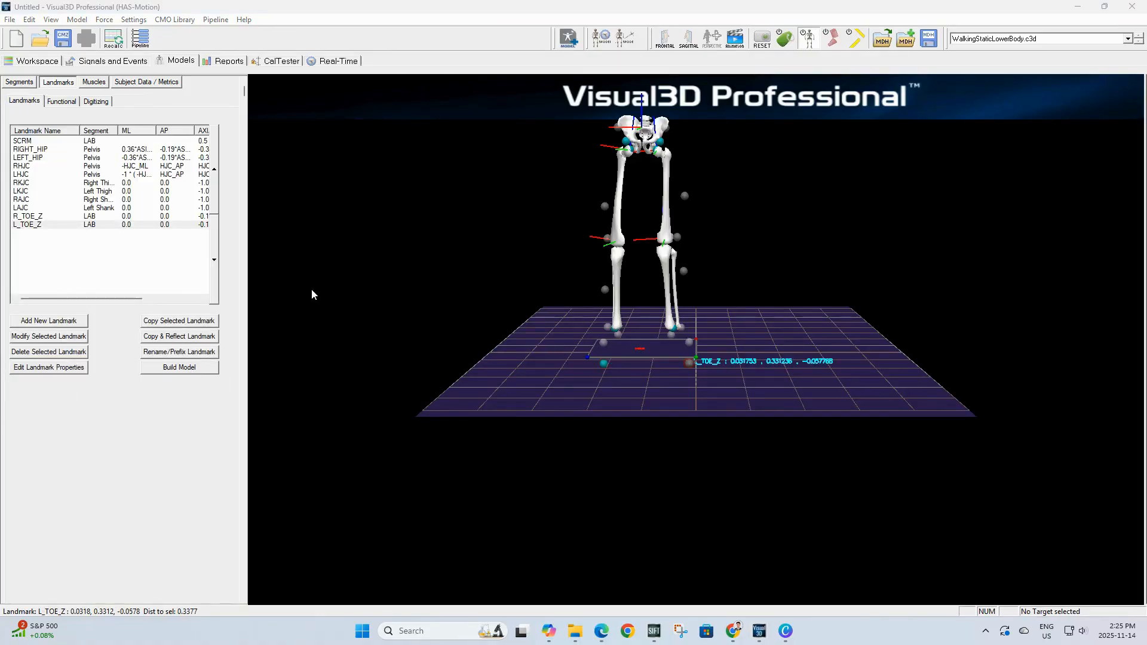
Step: Create a new segment named Right Foot
{"action": "left_click", "coordinate": [19, 82]}
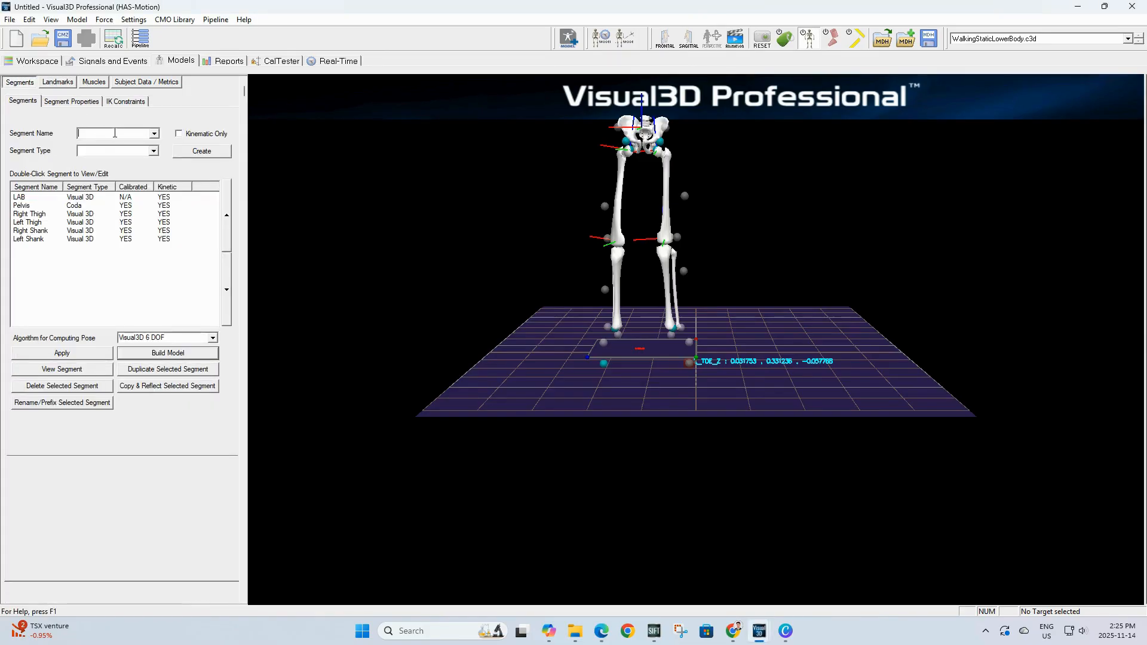
{"action": "left_click", "coordinate": [115, 134]}
{"action": "type", "text": "Right Foot"}
{"action": "left_click", "coordinate": [218, 152]}
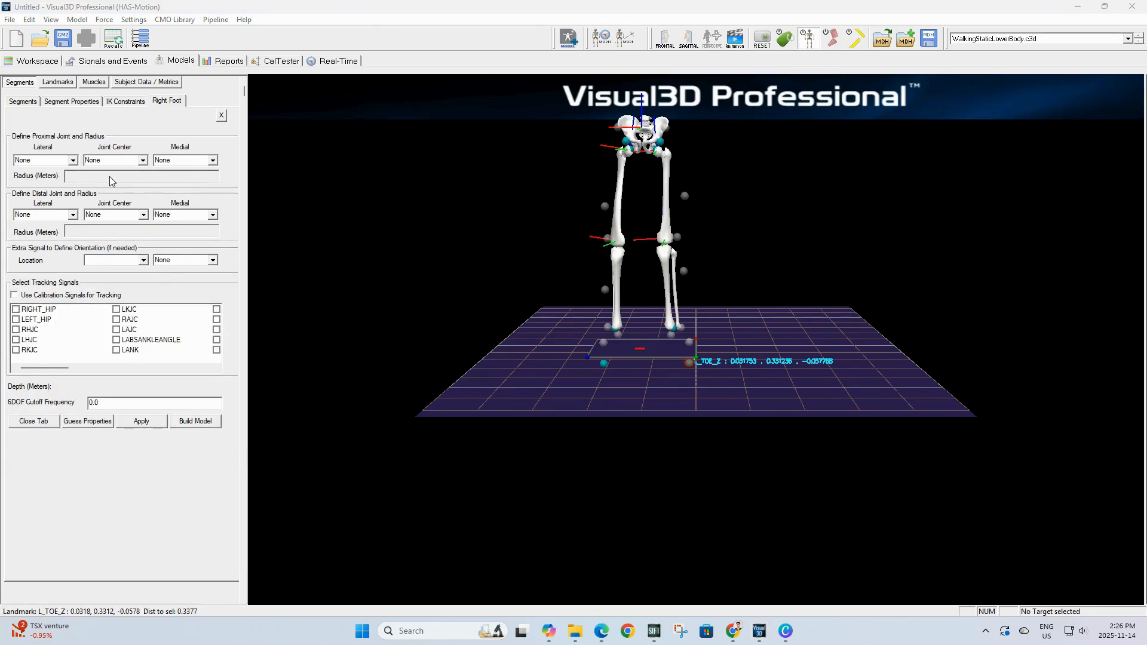
Step: Set the Right Foot's proximal joint center to RAJC with radius RSK_DISTAL_RADIUS
{"action": "left_click", "coordinate": [114, 161]}
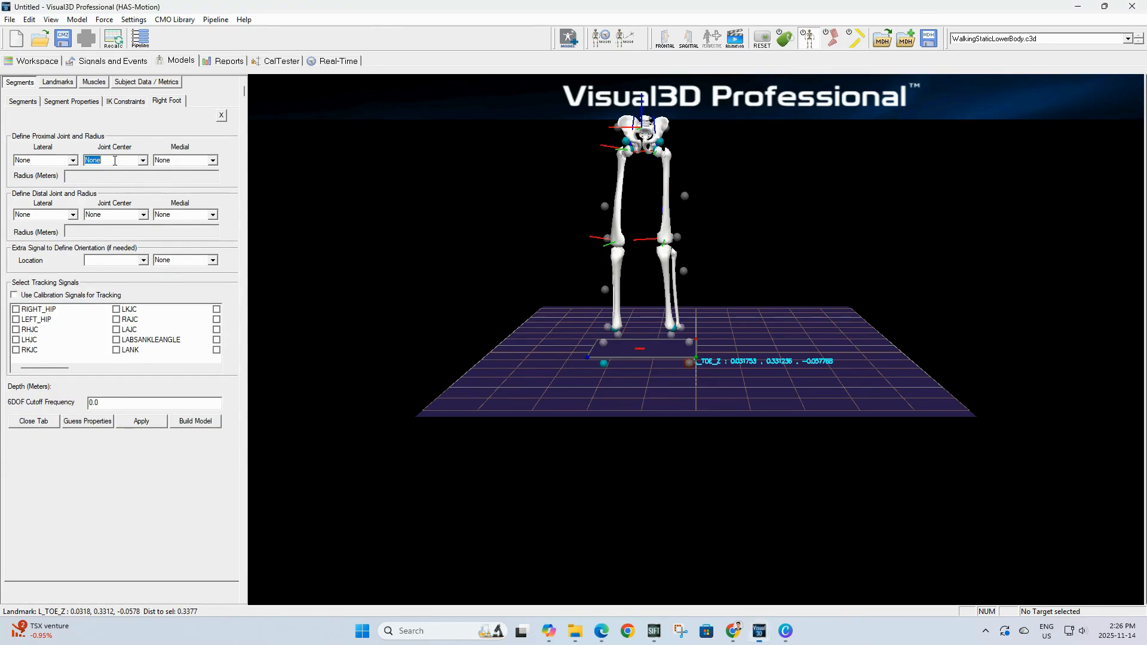
{"action": "type", "text": "RAJC"}
{"action": "left_click", "coordinate": [116, 179]}
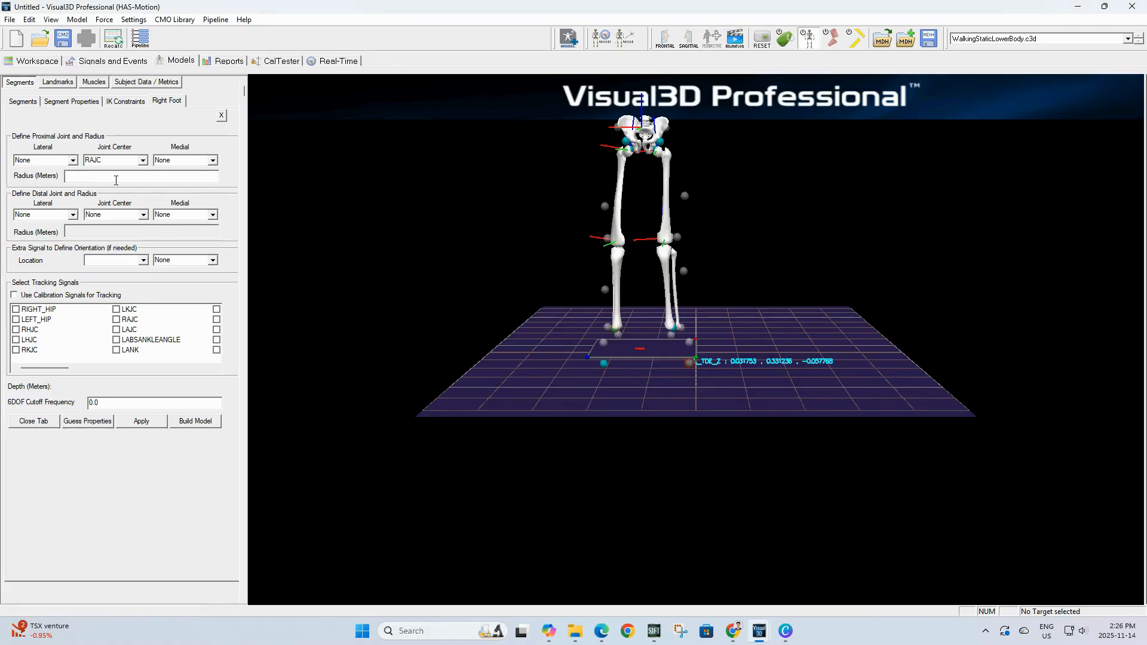
{"action": "key", "text": "ctrl+v"}
Step: Set the Right Foot's distal joint center to RTOE with radius RSK_DISTAL_RADIUS
{"action": "left_click", "coordinate": [113, 218]}
{"action": "type", "text": "RTOE"}
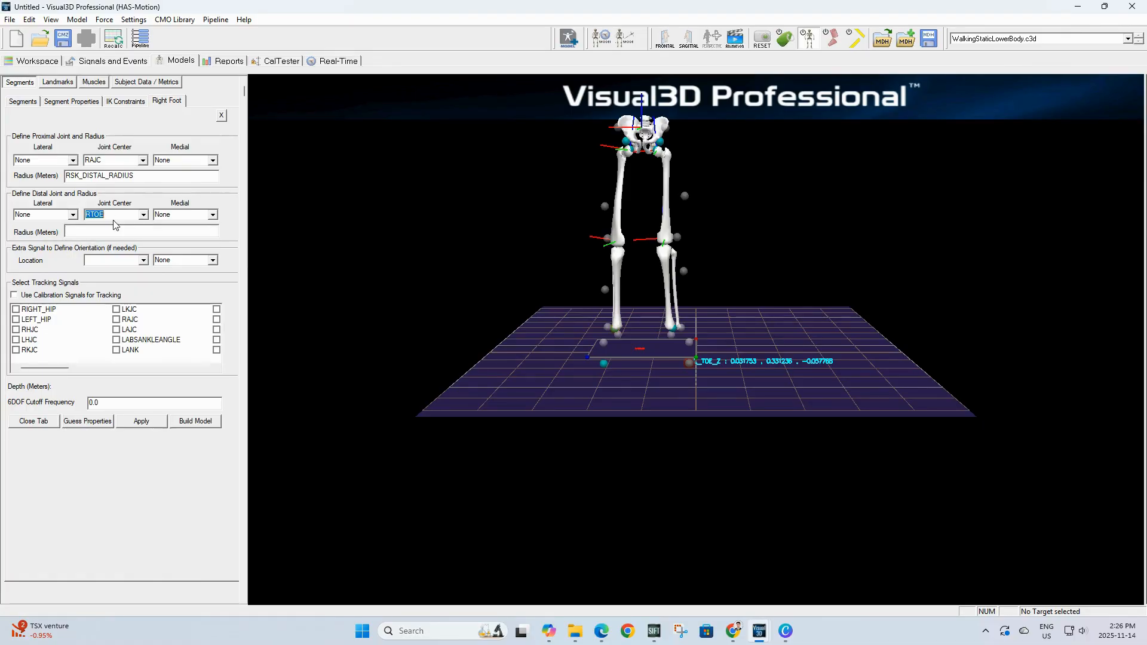
{"action": "left_click", "coordinate": [95, 231]}
{"action": "key", "text": "ctrl+v"}
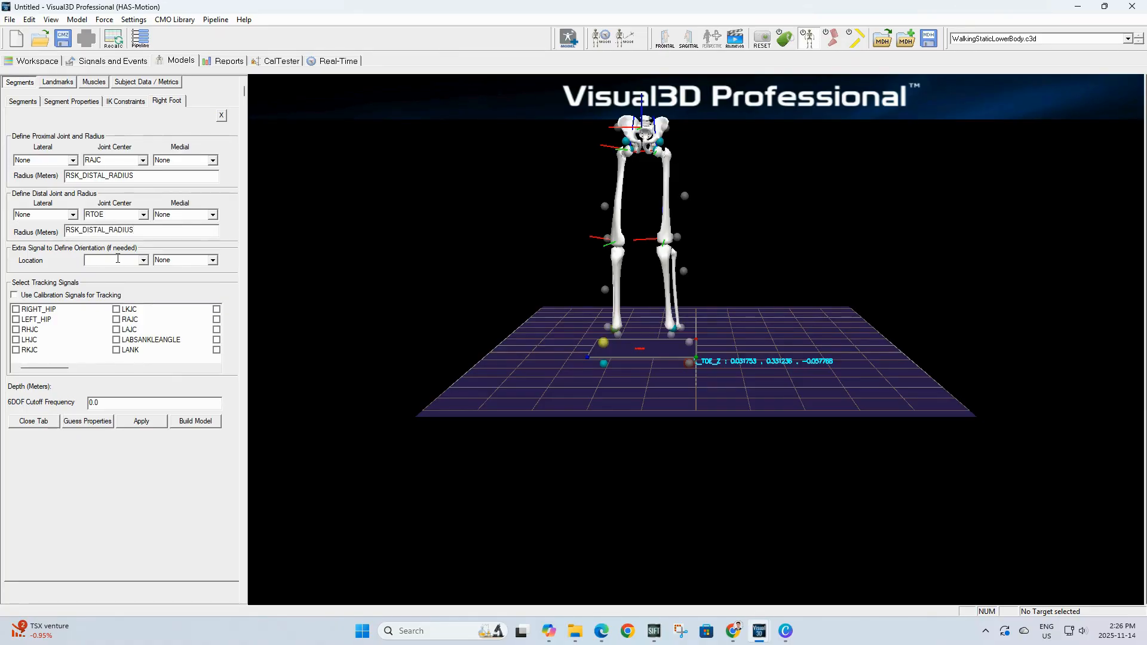
Step: Add an extra orientation signal for the Right Foot: location Posterior, using R_TOE_Z
{"action": "left_click", "coordinate": [144, 260]}
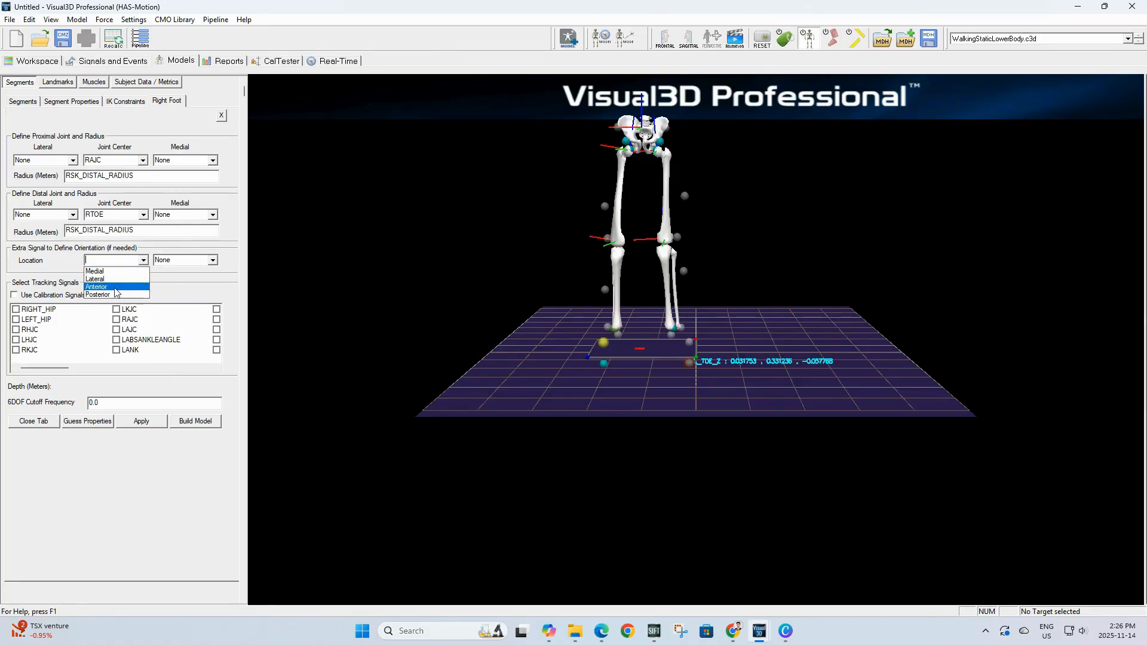
{"action": "left_click", "coordinate": [114, 295]}
{"action": "left_click", "coordinate": [183, 259]}
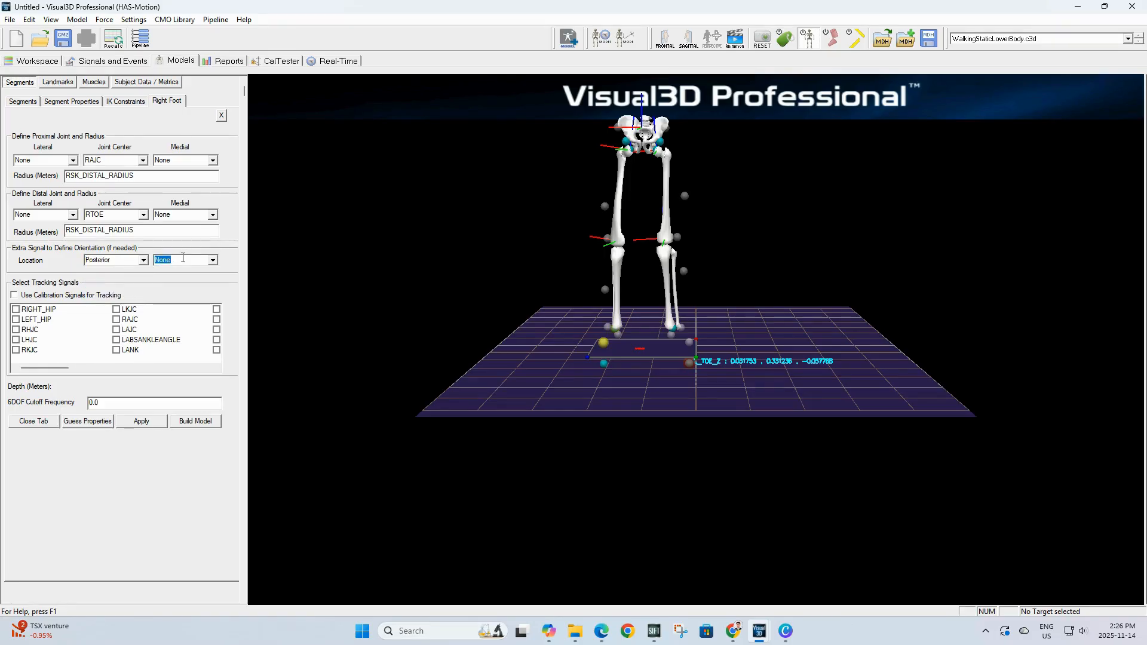
{"action": "type", "text": "R_TOE_Z"}
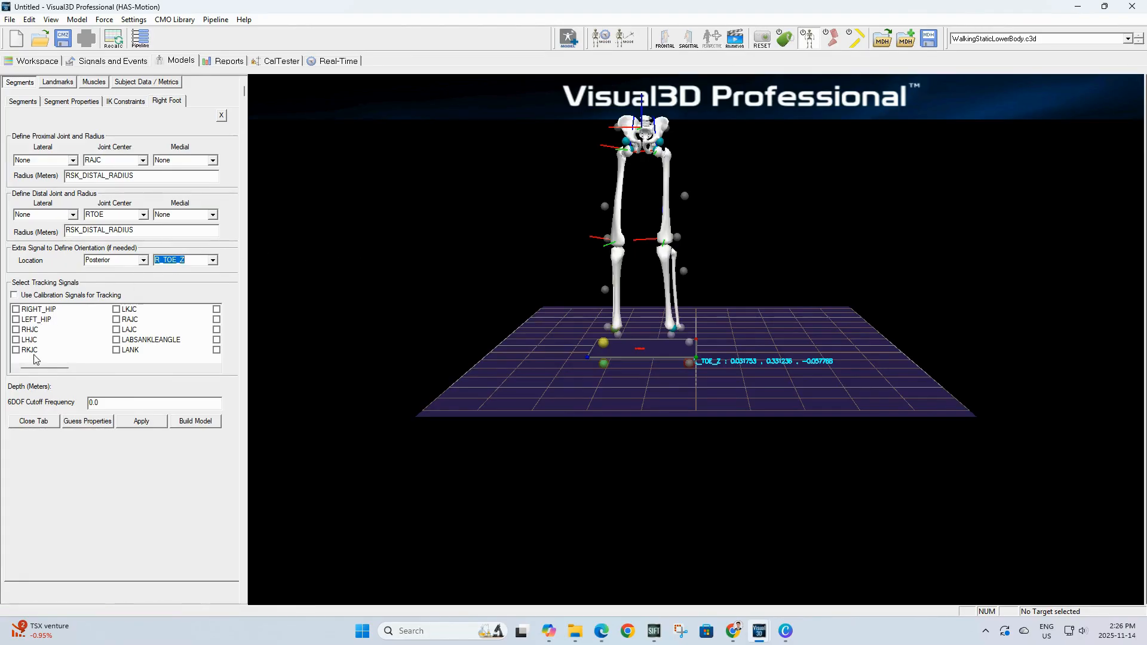
Step: Add RHEE as a tracking signal for the Right Foot and apply the segment definition
{"action": "left_click_drag", "start_coordinate": [46, 368], "coordinate": [133, 366]}
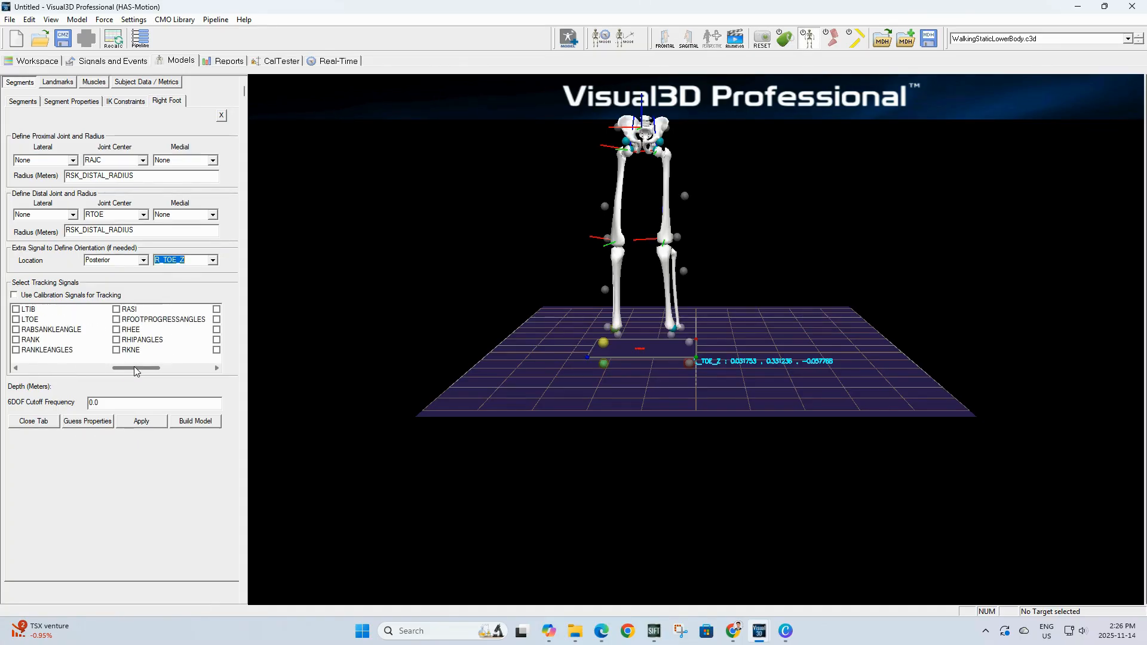
{"action": "left_click", "coordinate": [116, 330]}
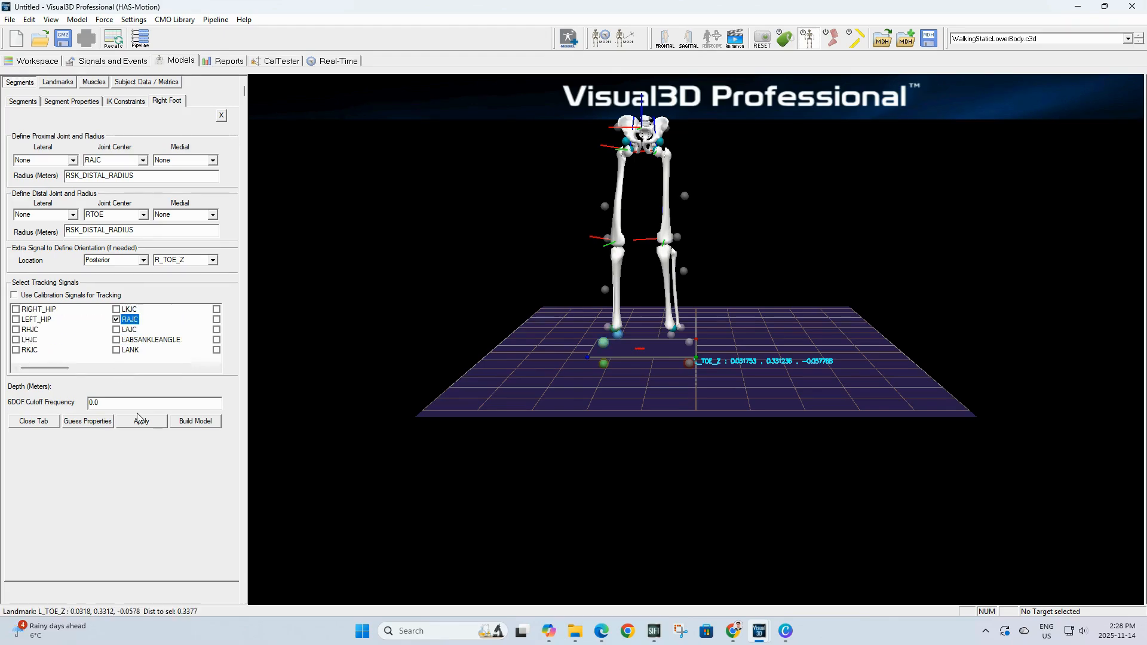
{"action": "left_click", "coordinate": [140, 420]}
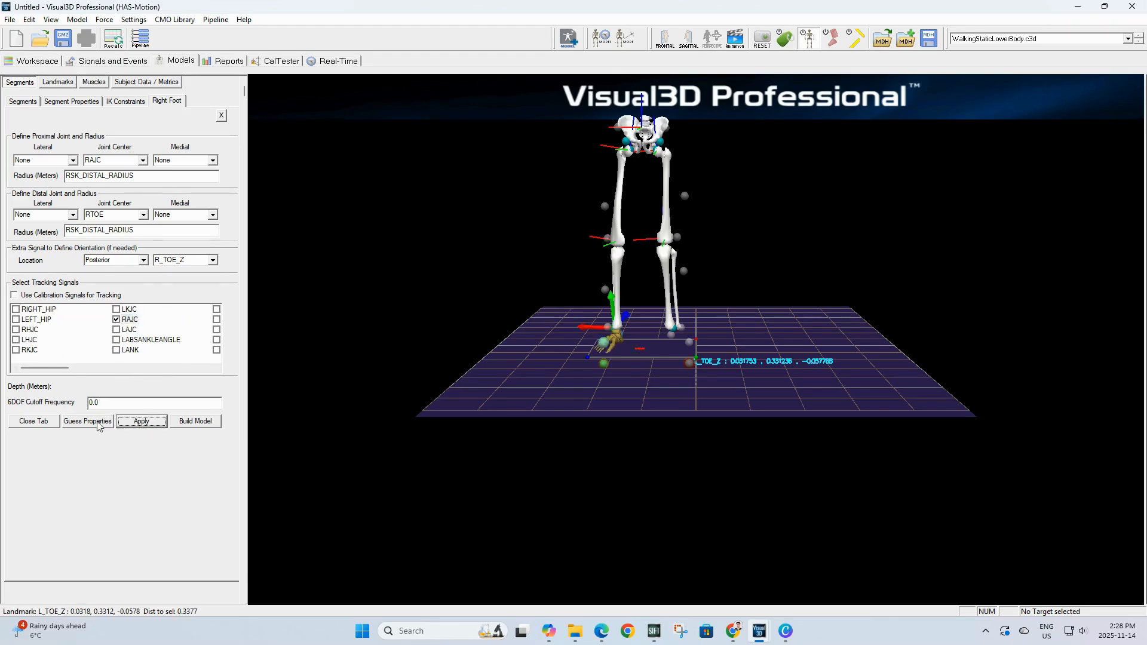
{"action": "left_click", "coordinate": [27, 422]}
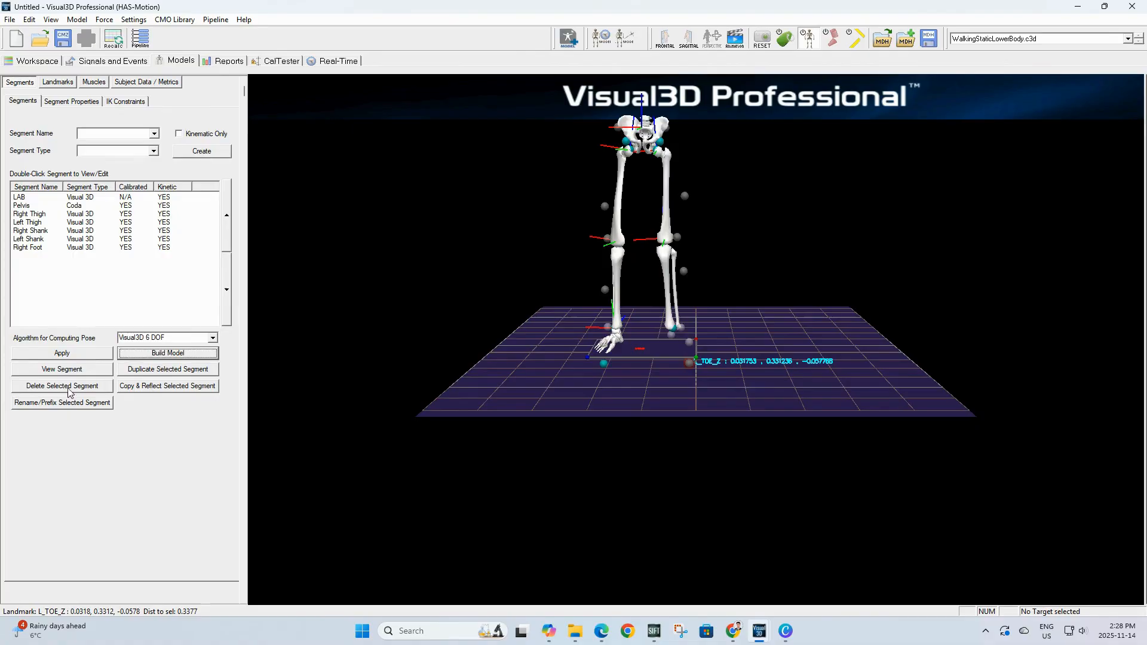
Step: Copy and reflect the Right Foot segment to create the Left Foot and apply it
{"action": "left_click", "coordinate": [43, 248]}
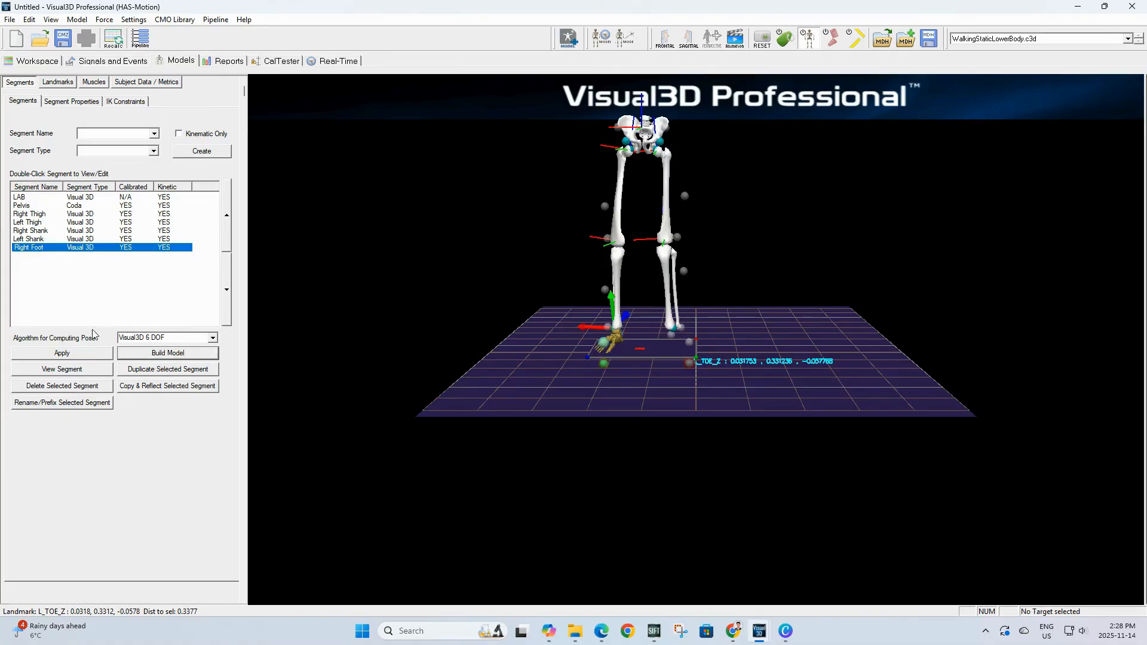
{"action": "left_click", "coordinate": [148, 389]}
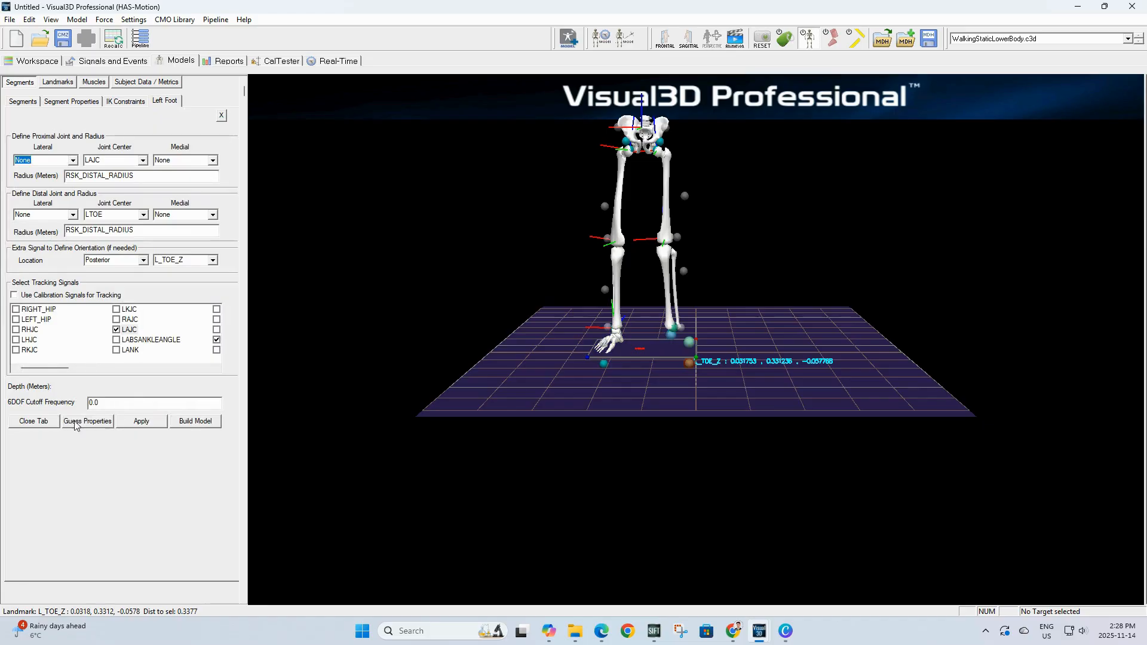
{"action": "left_click", "coordinate": [149, 425]}
{"action": "left_click", "coordinate": [32, 422]}
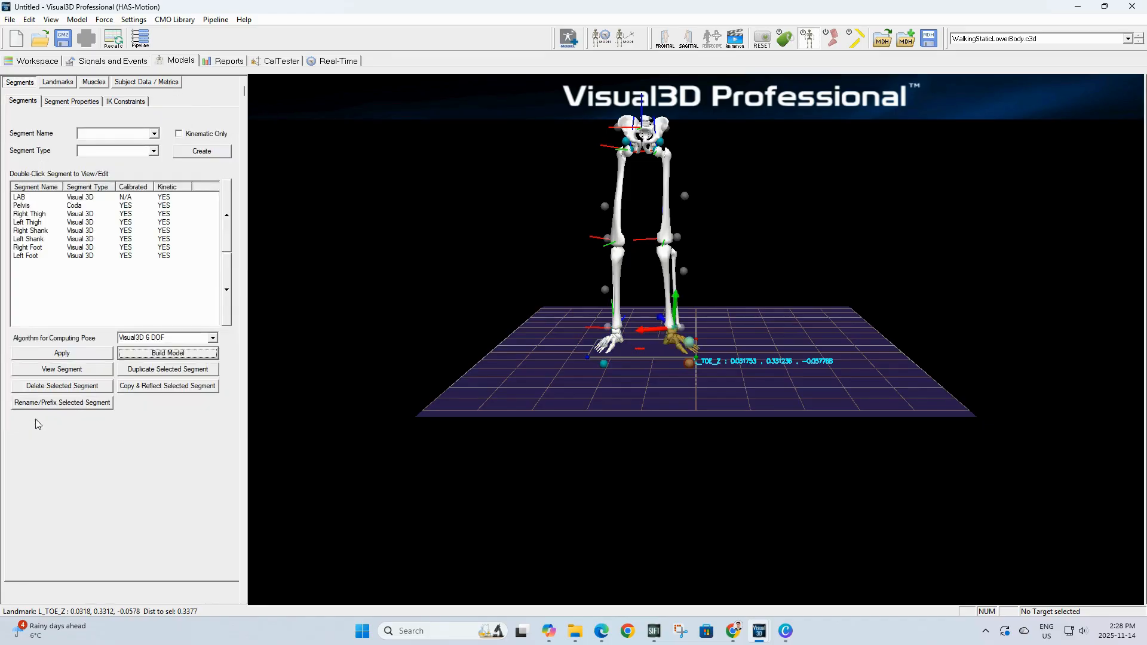
Step: Create a new kinematic-only segment named RVirtualFoot
{"action": "left_click", "coordinate": [107, 133]}
{"action": "type", "text": "RVirtual"}
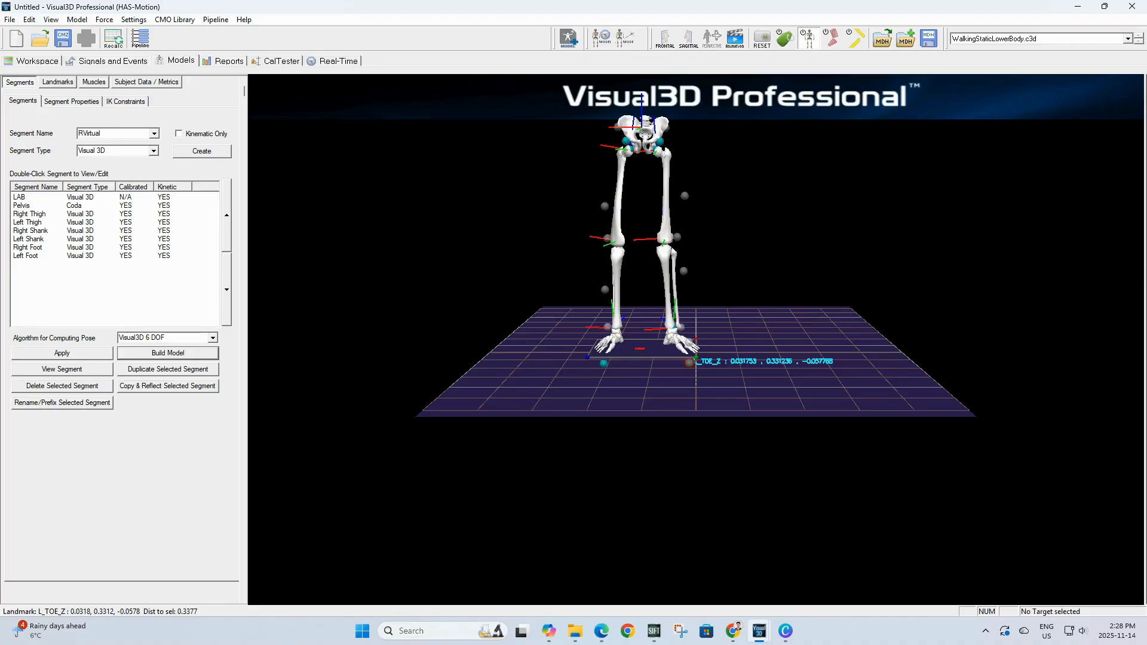
{"action": "type", "text": "Foot"}
{"action": "left_click", "coordinate": [187, 135]}
{"action": "left_click", "coordinate": [197, 153]}
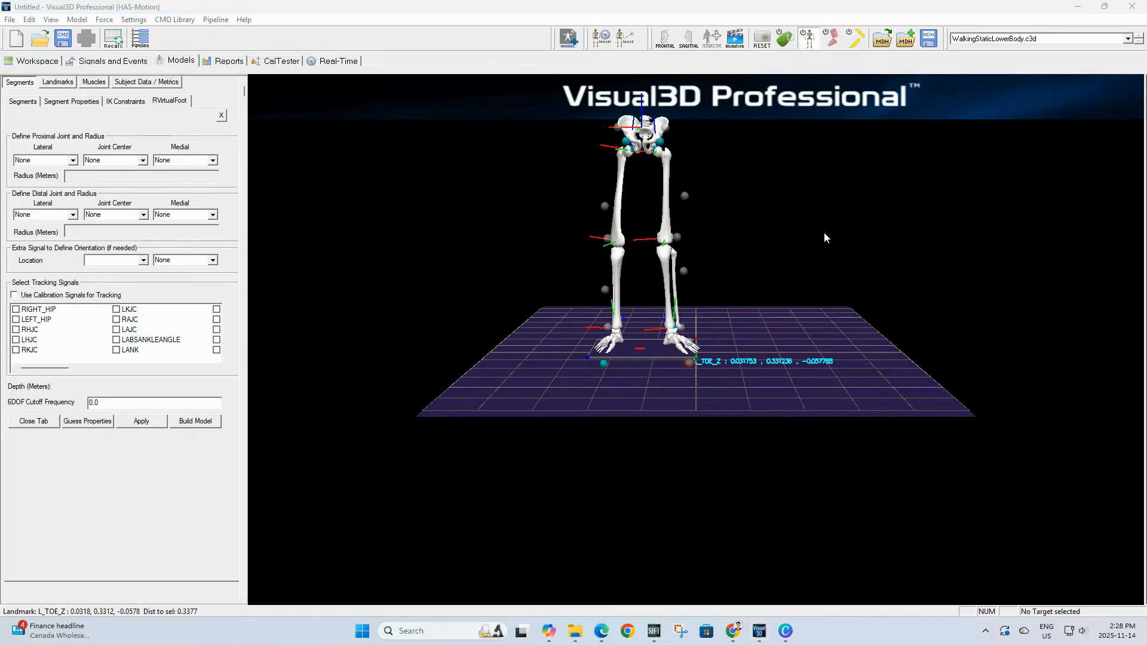
Step: Set RVirtualFoot's proximal joint center to RHEE with radius 0.1
{"action": "left_click", "coordinate": [118, 160]}
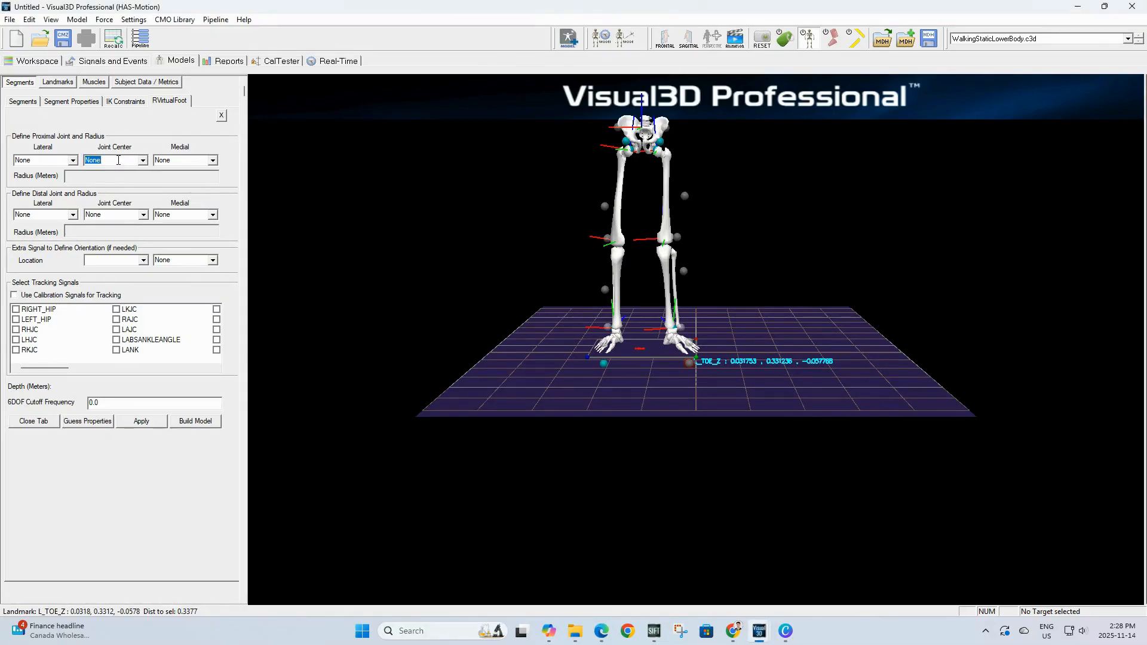
{"action": "type", "text": "RHEE"}
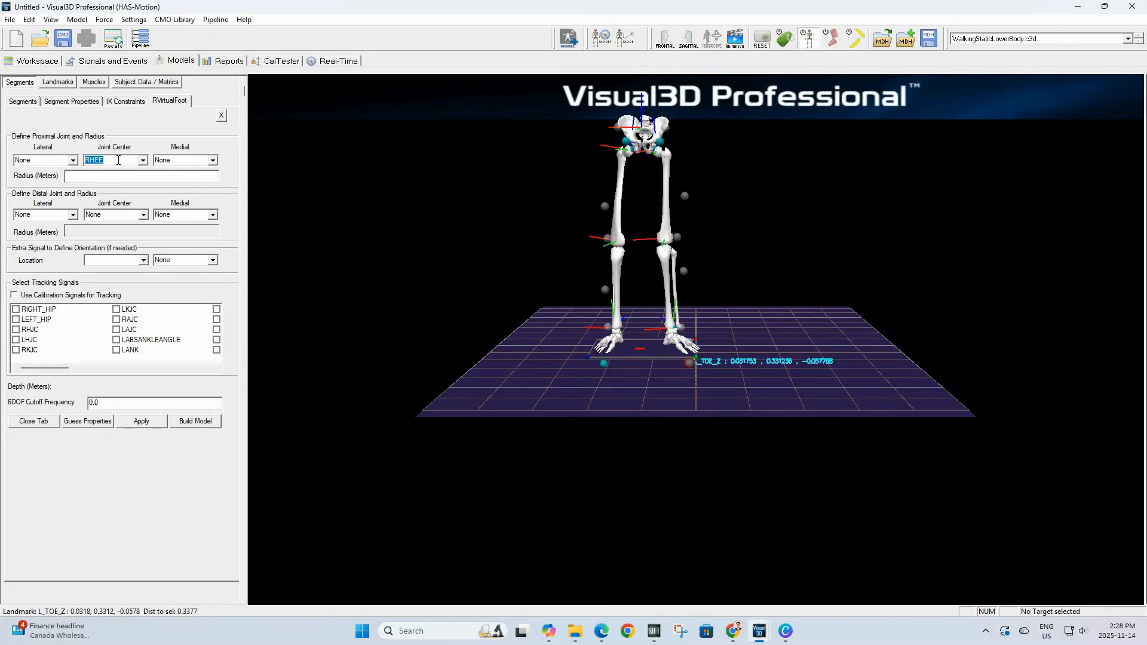
{"action": "left_click", "coordinate": [116, 177]}
Step: Set RVirtualFoot's distal joint center to RTOE with radius 0.1
{"action": "left_click", "coordinate": [119, 215]}
{"action": "type", "text": "RTO"}
{"action": "type", "text": "E"}
{"action": "key", "text": "Return"}
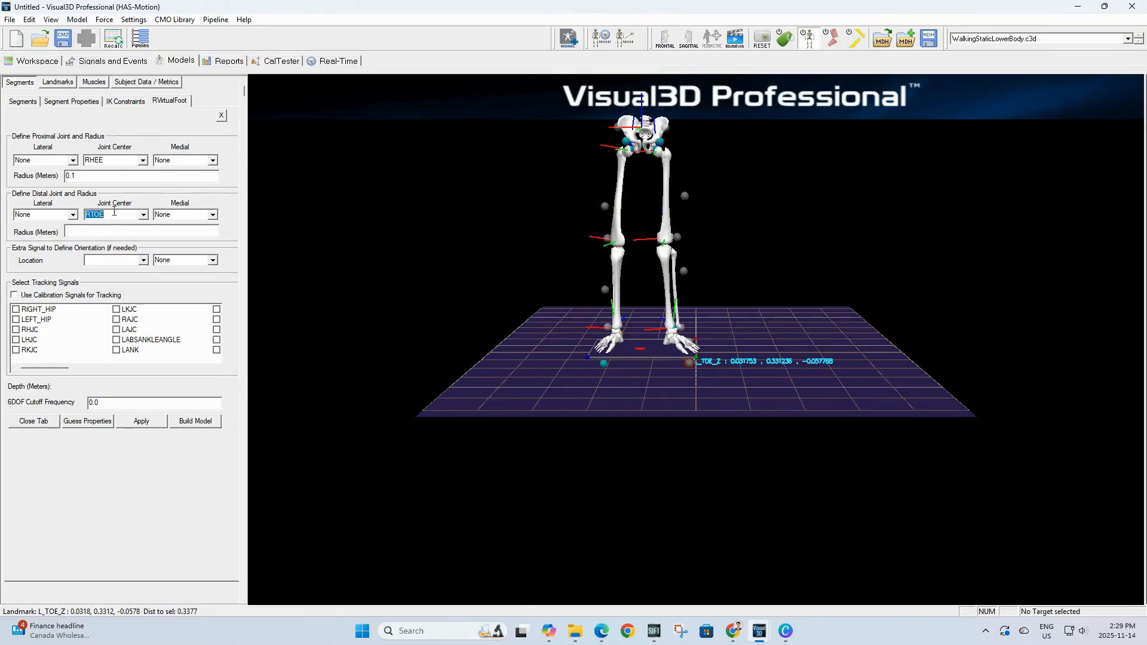
{"action": "left_click", "coordinate": [90, 232]}
Step: Add an extra orientation signal for RVirtualFoot: location Anterior, using RAJC
{"action": "left_click", "coordinate": [131, 261]}
{"action": "left_click", "coordinate": [109, 285]}
{"action": "left_click", "coordinate": [213, 260]}
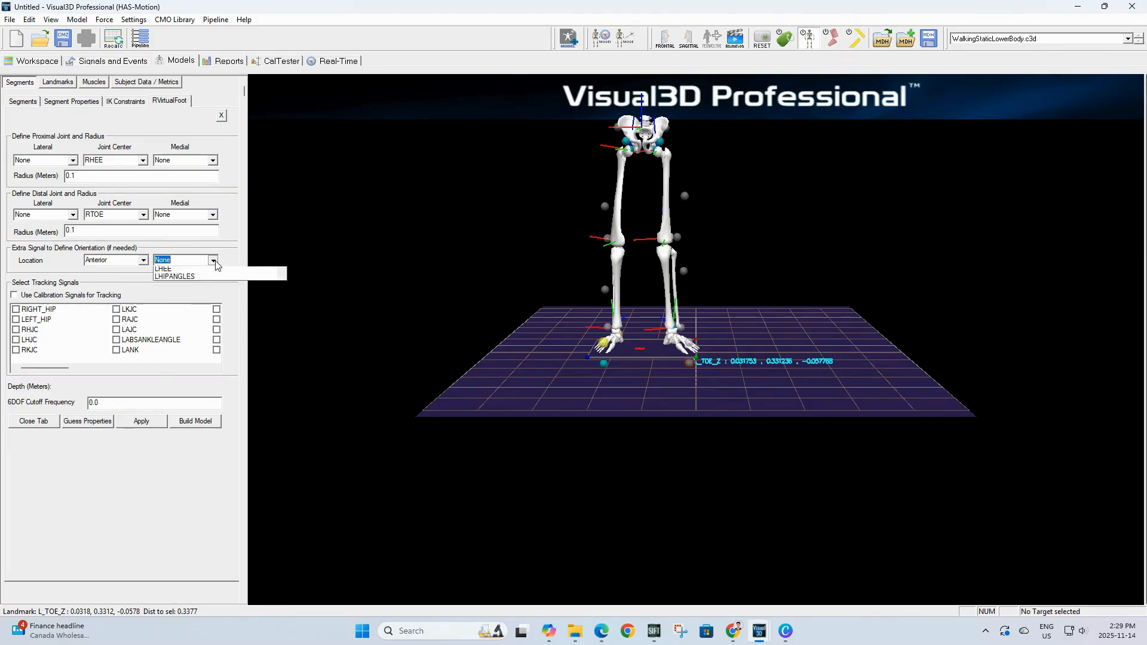
{"action": "scroll", "coordinate": [210, 270], "scroll_direction": "down", "scroll_amount": 3}
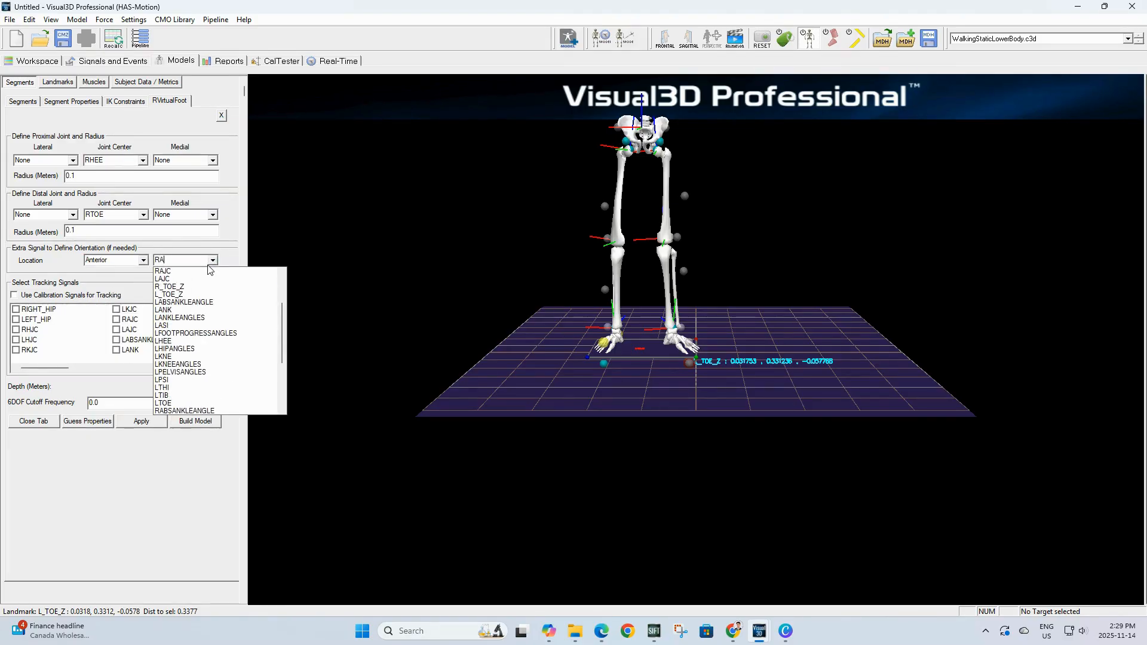
{"action": "left_click", "coordinate": [211, 270]}
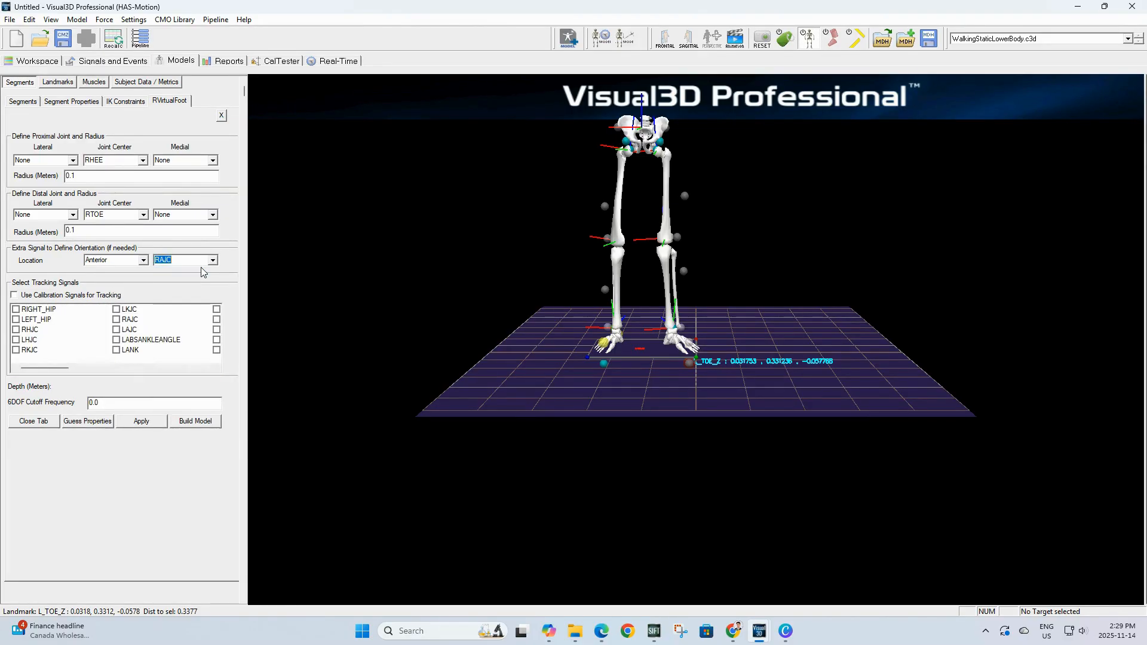
Step: Use calibration signals for tracking RVirtualFoot and apply the segment definition
{"action": "left_click", "coordinate": [14, 295]}
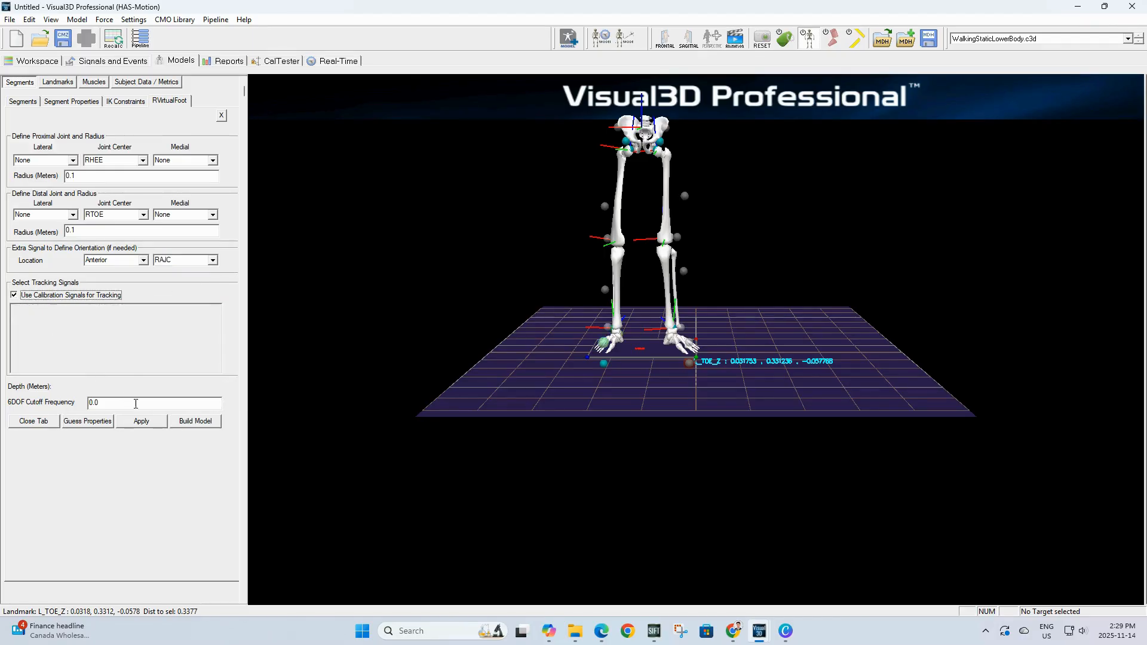
{"action": "left_click", "coordinate": [141, 421]}
{"action": "left_click", "coordinate": [34, 421]}
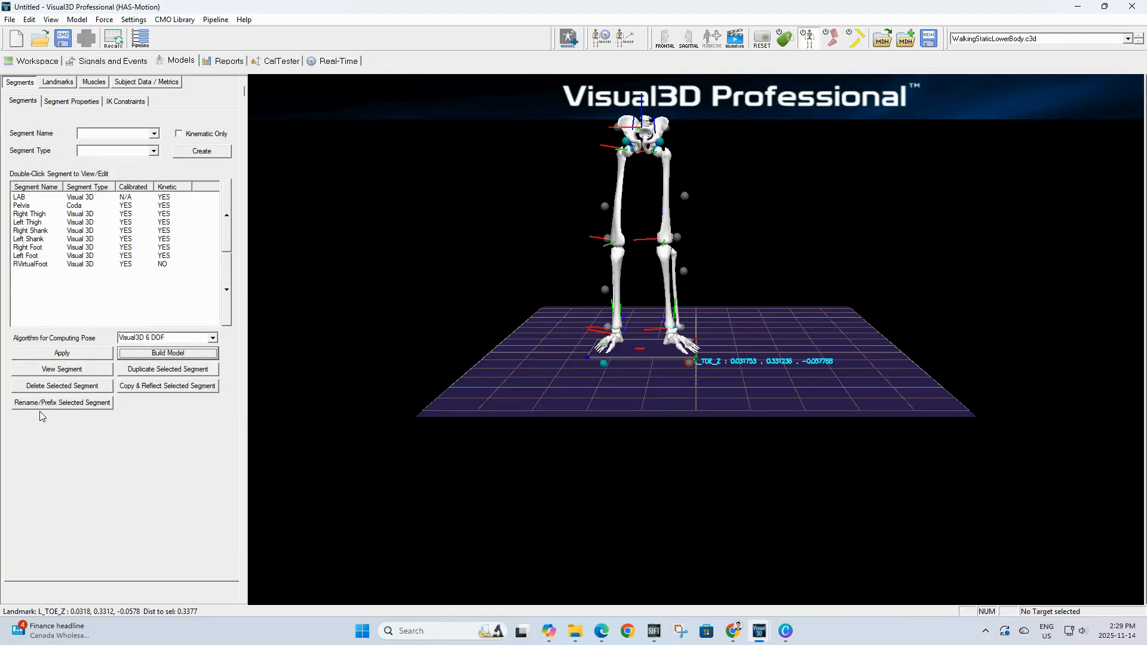
Step: Copy and reflect RVirtualFoot to create LVirtualFoot and apply it
{"action": "left_click", "coordinate": [24, 266]}
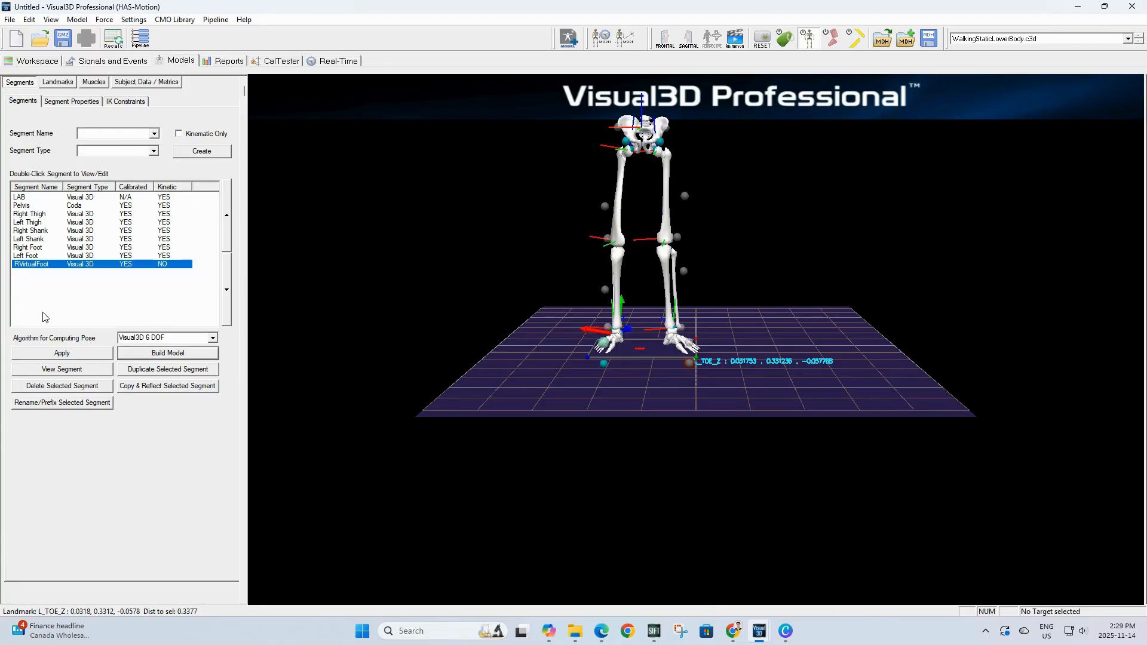
{"action": "left_click", "coordinate": [150, 385]}
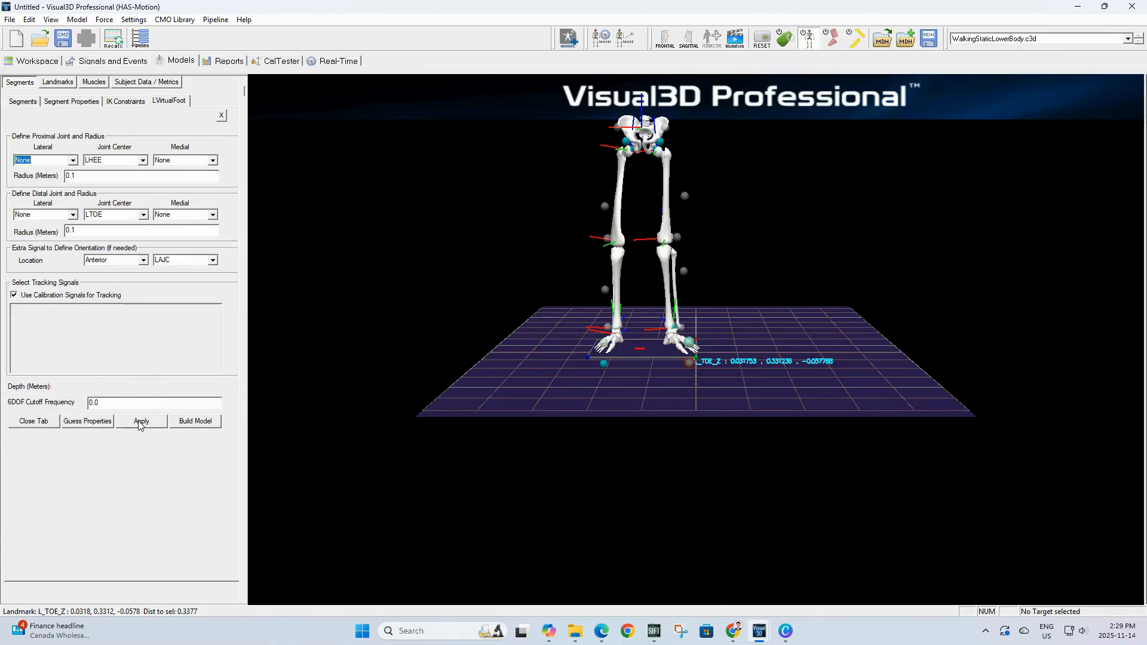
{"action": "left_click", "coordinate": [140, 422]}
{"action": "left_click", "coordinate": [29, 421]}
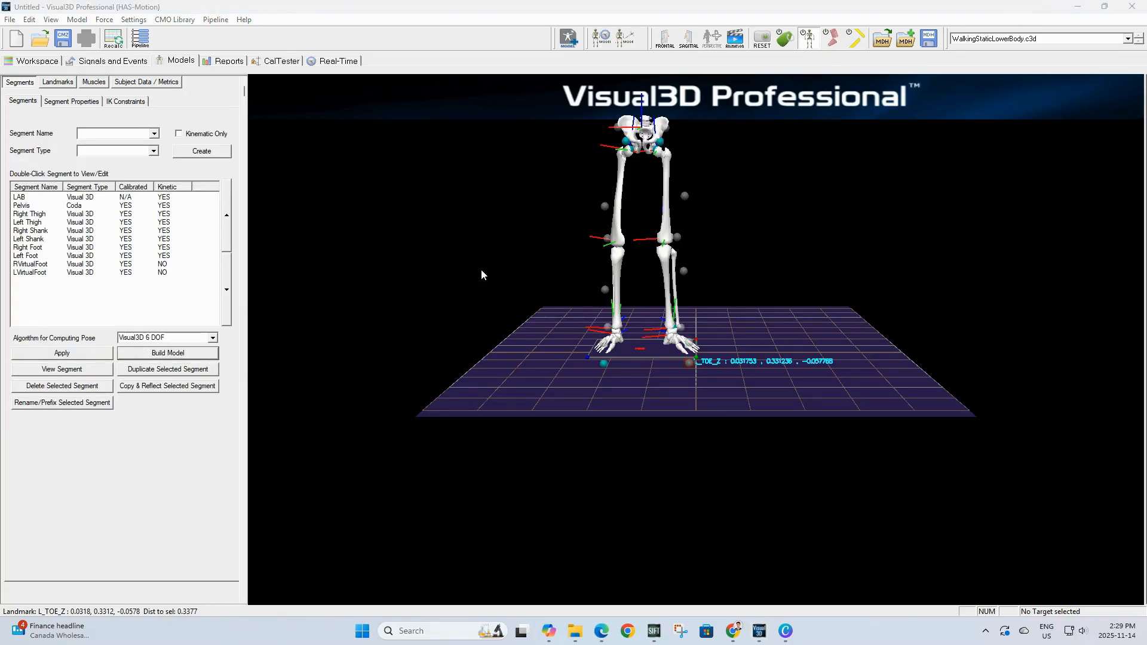
Step: Modify RVirtualFoot's segment coordinate system so its A/P axis is +Z
{"action": "left_click", "coordinate": [58, 265]}
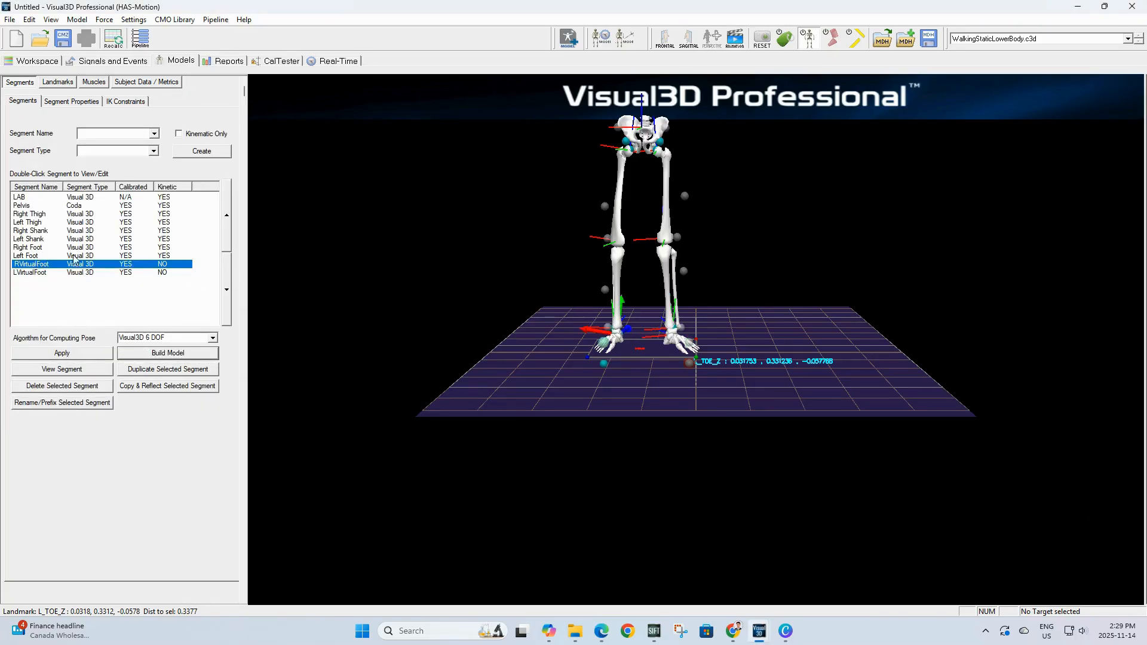
{"action": "left_click", "coordinate": [62, 369]}
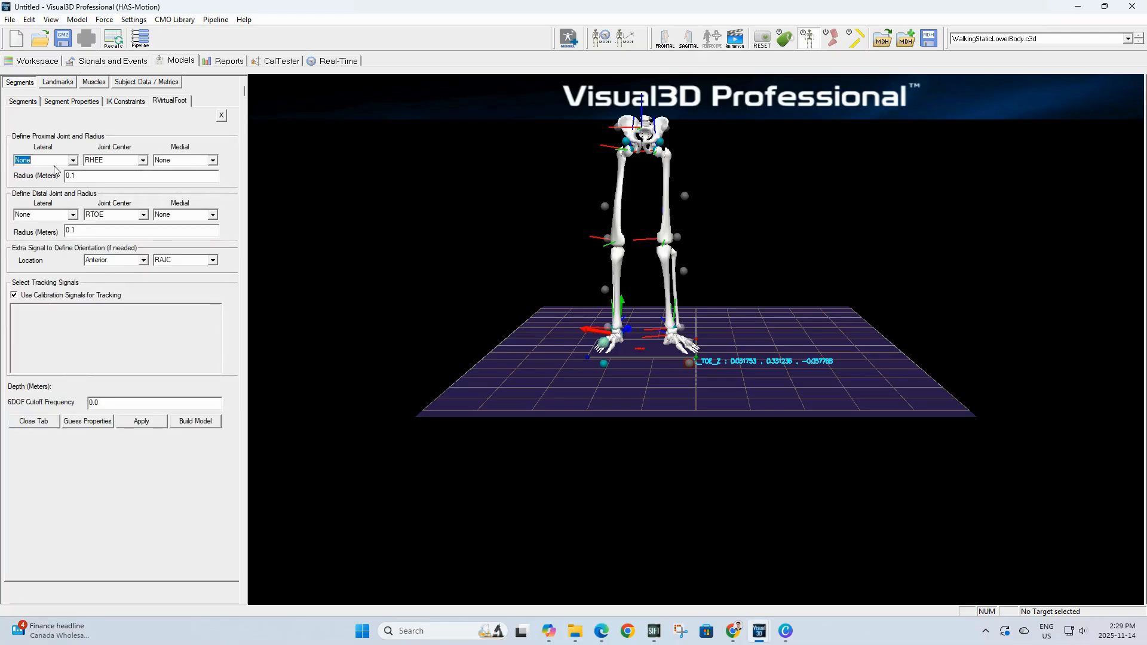
{"action": "left_click", "coordinate": [73, 102]}
{"action": "left_click", "coordinate": [63, 362]}
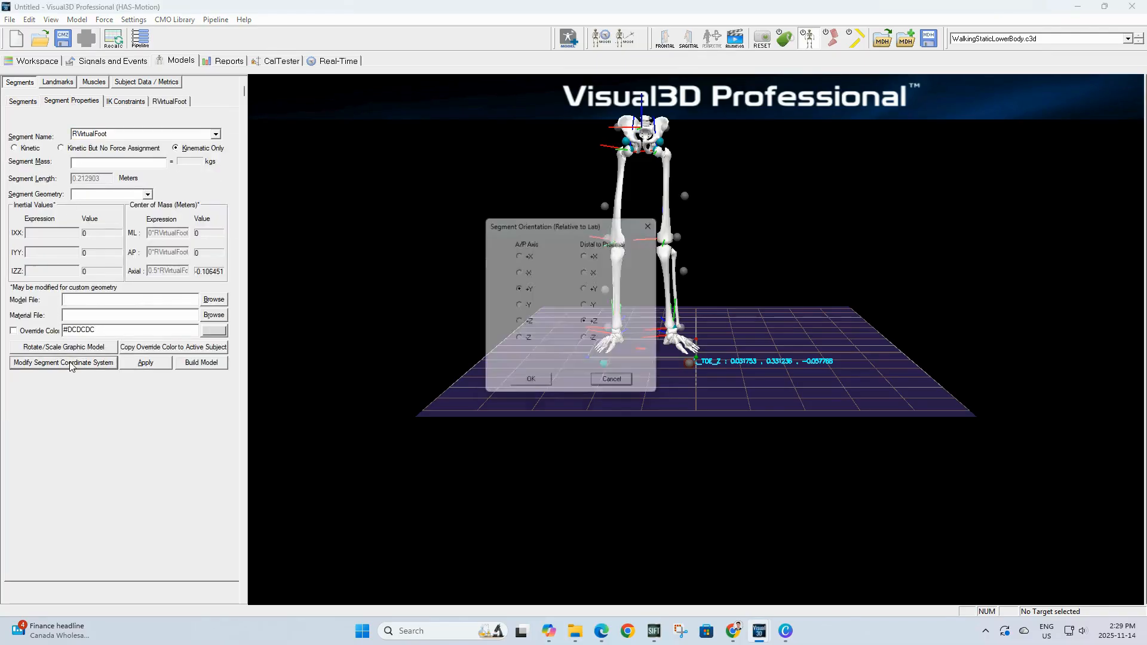
{"action": "left_click", "coordinate": [519, 324]}
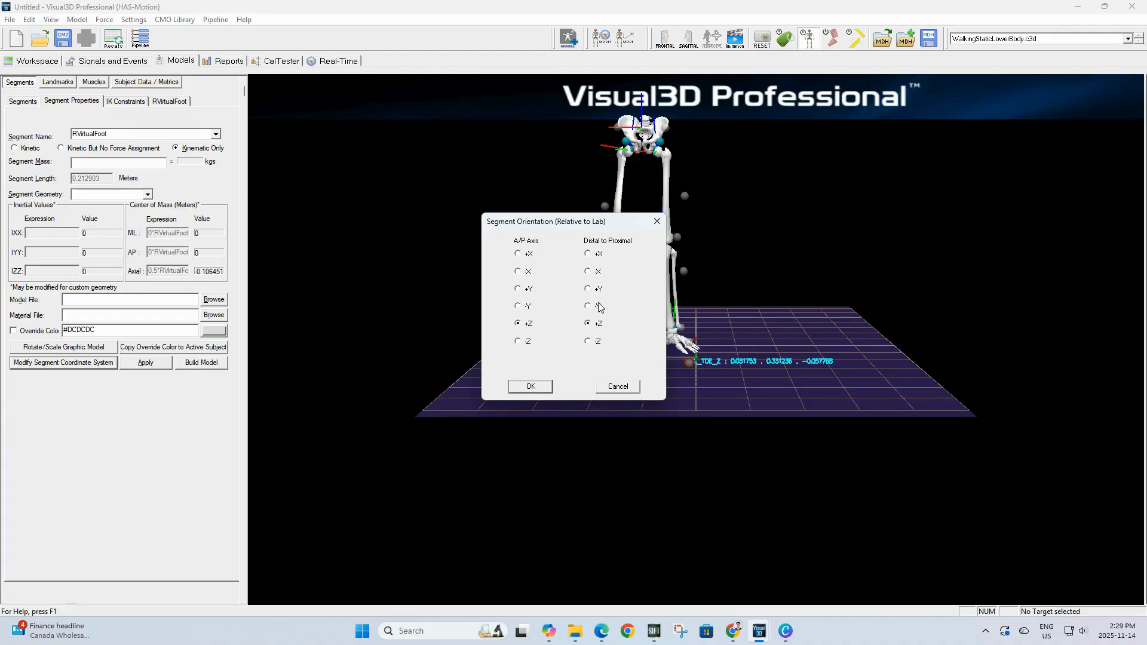
{"action": "left_click", "coordinate": [529, 387]}
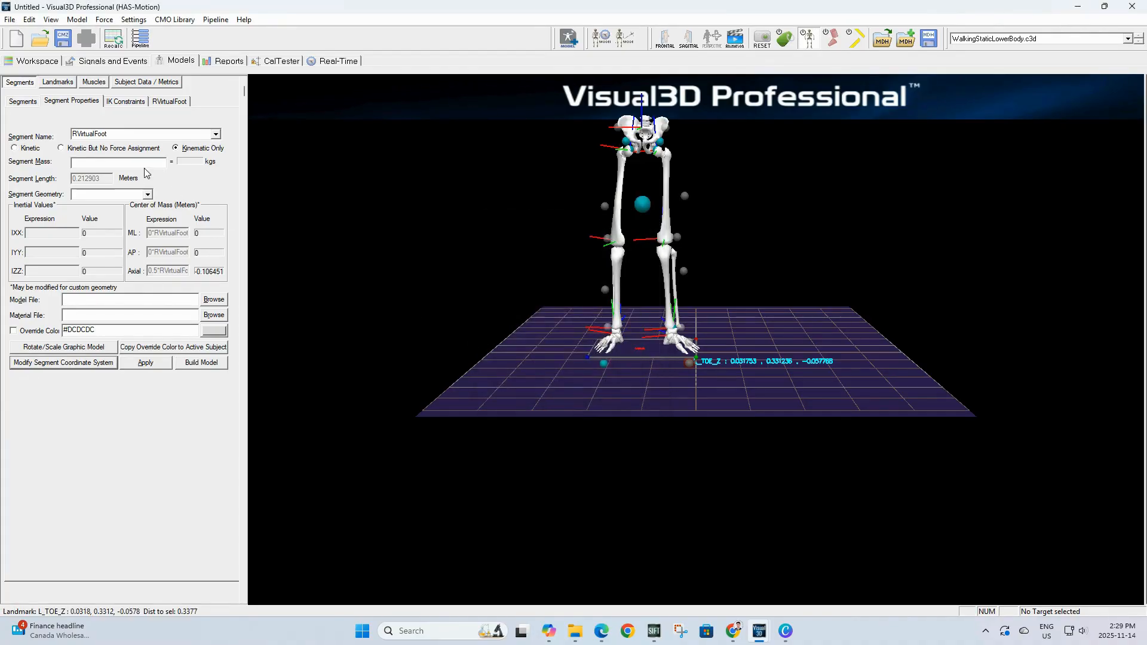
Step: Modify LVirtualFoot's segment coordinate system: A/P axis +Z and distal-to-proximal axis -Y
{"action": "left_click", "coordinate": [24, 103]}
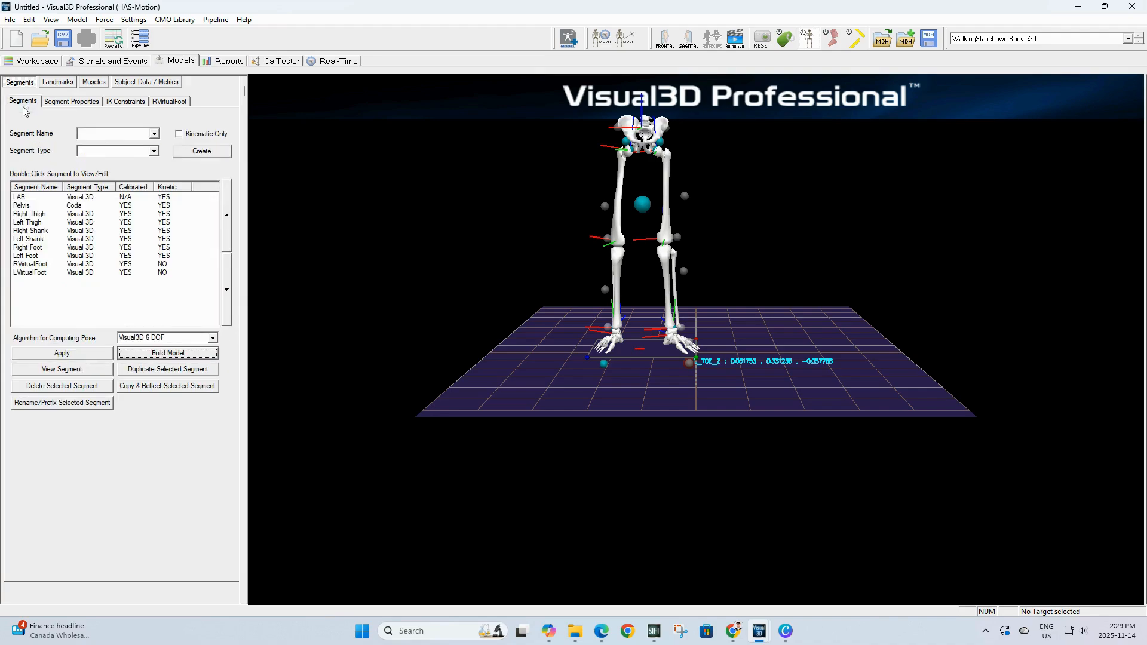
{"action": "left_click", "coordinate": [33, 273]}
{"action": "left_click", "coordinate": [59, 369]}
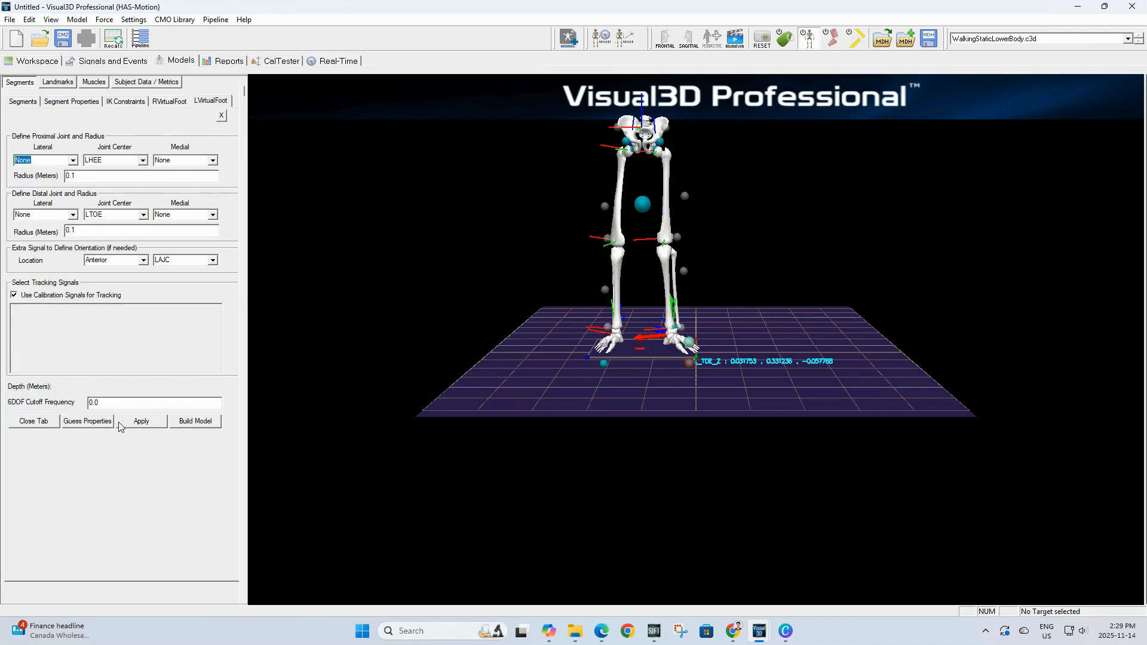
{"action": "left_click", "coordinate": [66, 102]}
{"action": "left_click", "coordinate": [48, 363]}
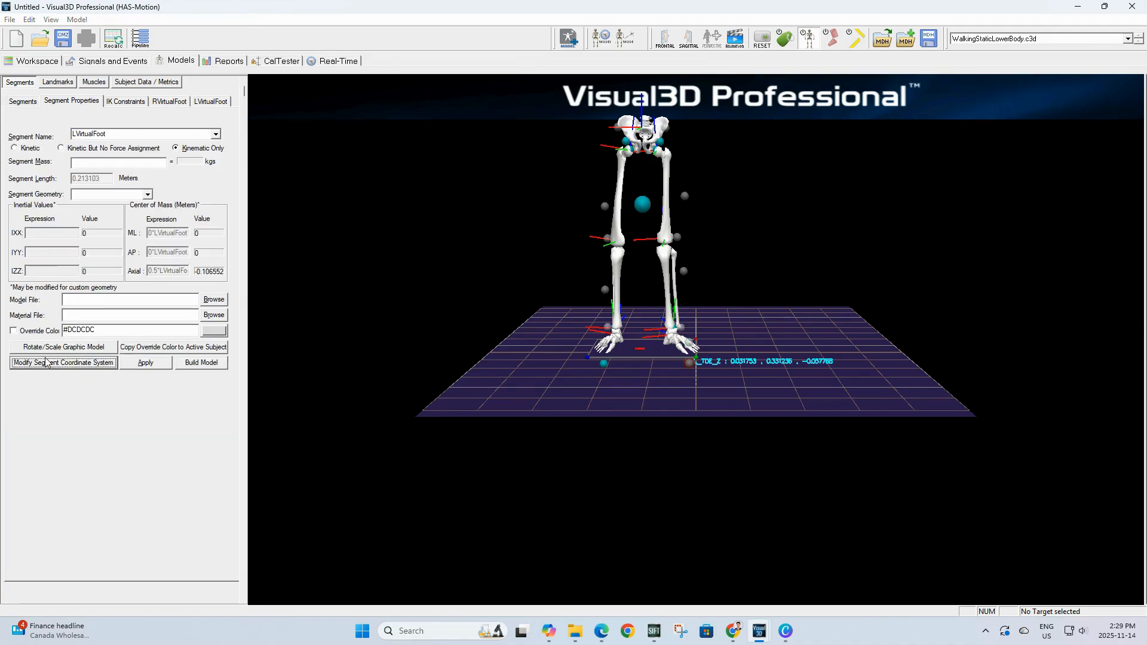
{"action": "left_click", "coordinate": [517, 323]}
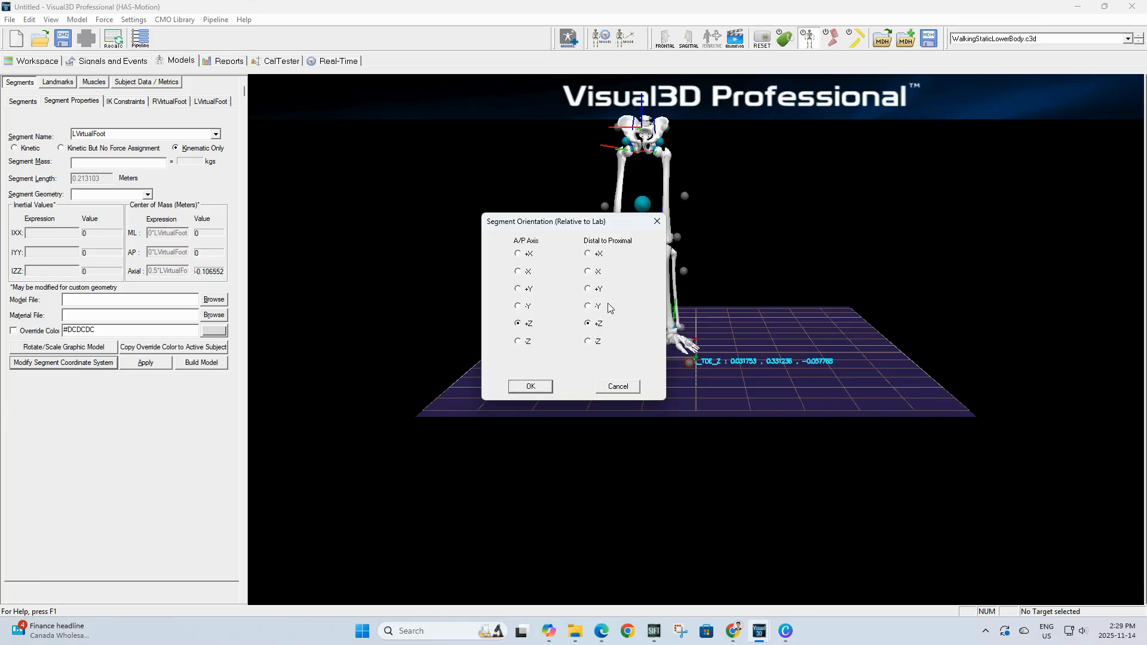
{"action": "left_click", "coordinate": [586, 307]}
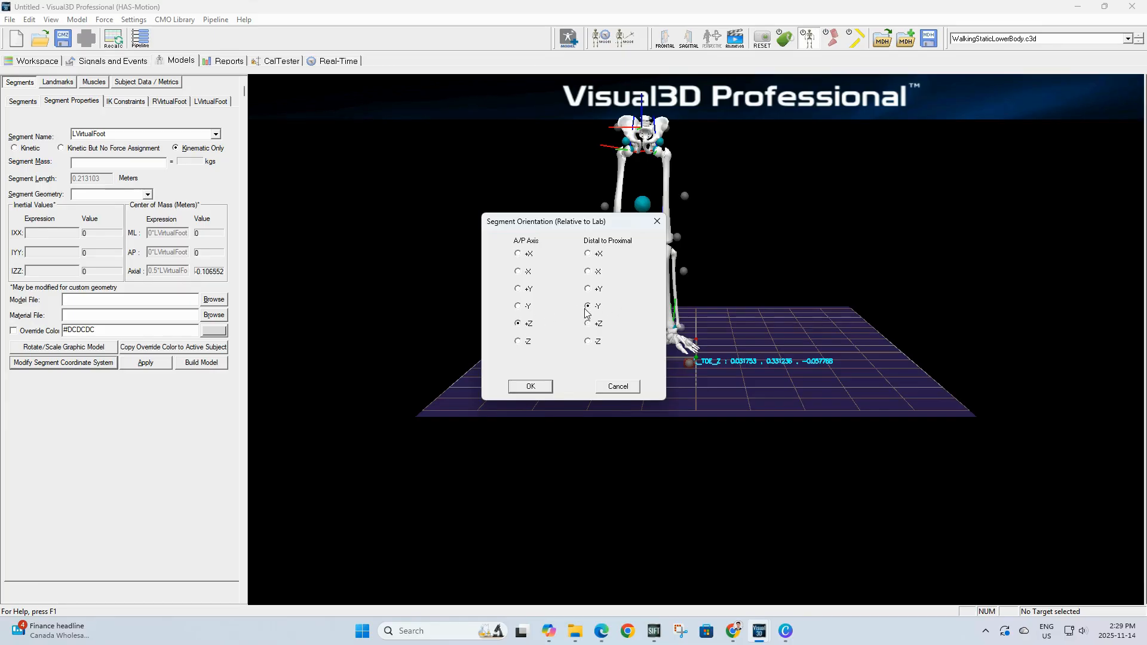
{"action": "left_click", "coordinate": [529, 386]}
{"action": "left_click", "coordinate": [23, 101]}
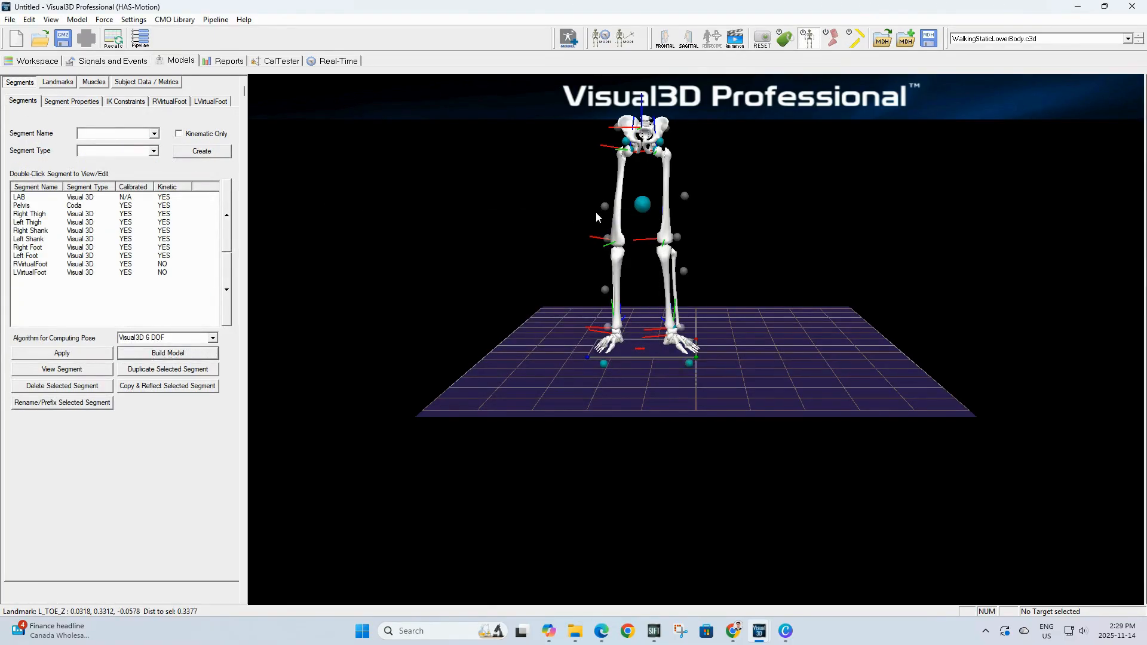
{"action": "left_click_drag", "start_coordinate": [597, 211], "coordinate": [108, 233]}
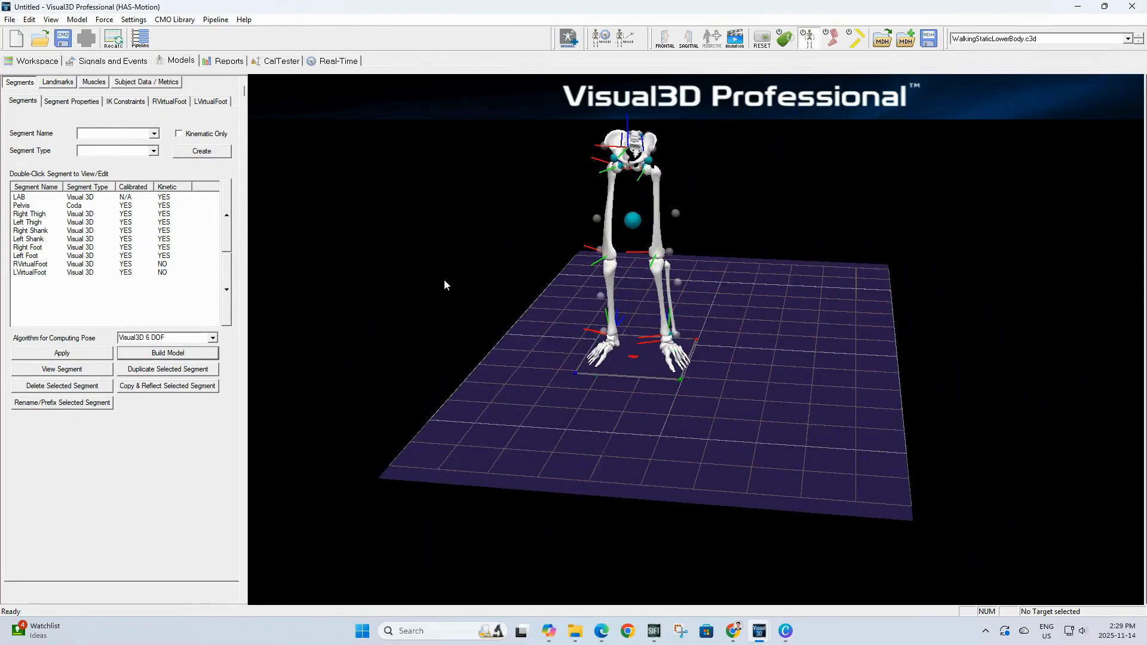